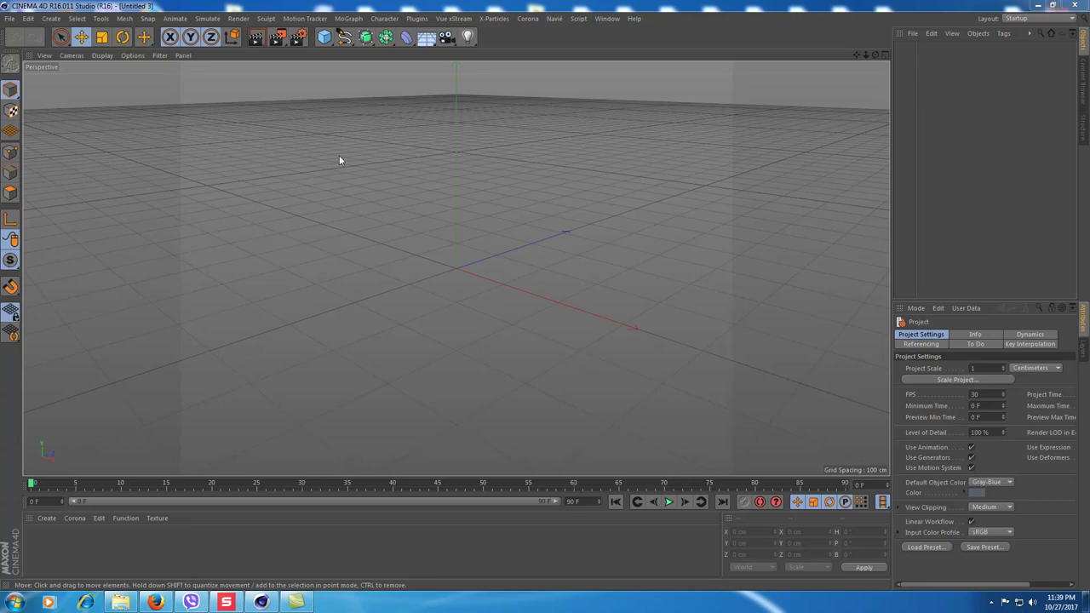
Add a 400 × 400 cm Plane primitive to the empty scene.
click(10, 18)
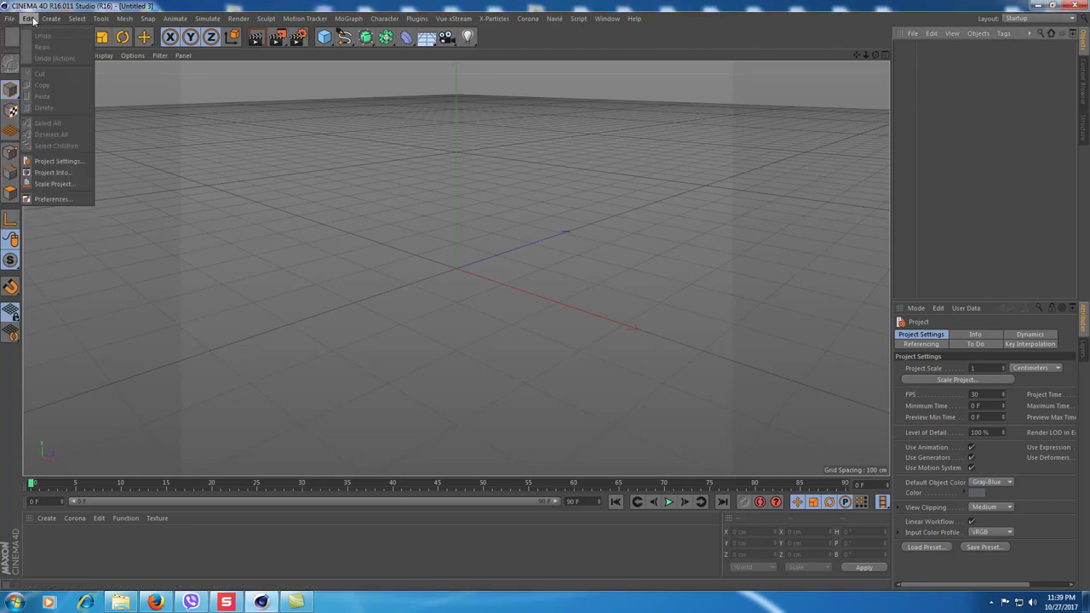
click(324, 38)
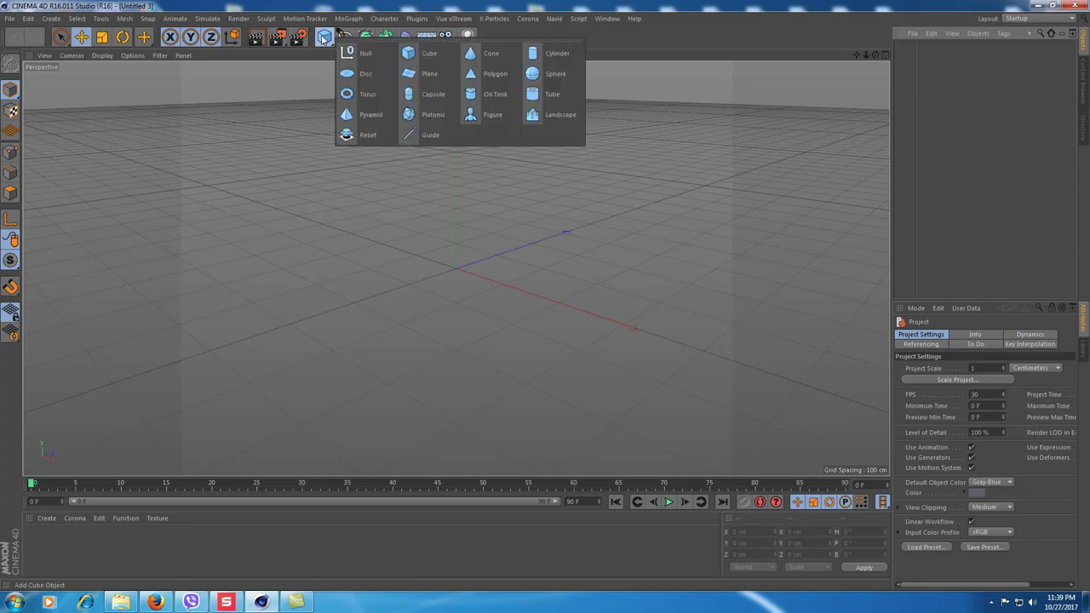
click(430, 77)
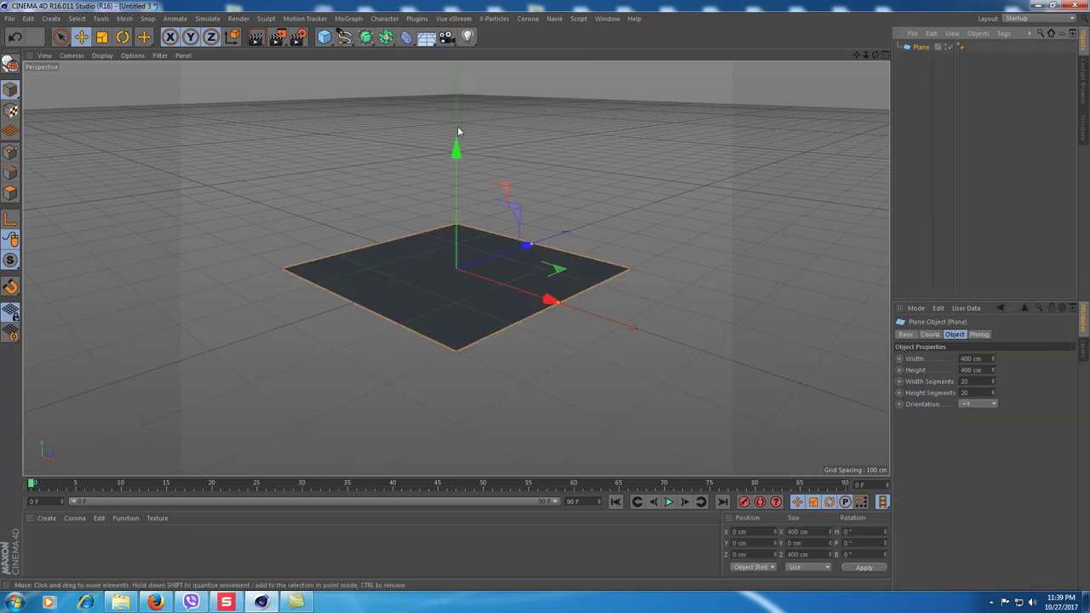
Set the plane's Width and Height to 1000 cm.
alt+drag(502, 275, 590, 257)
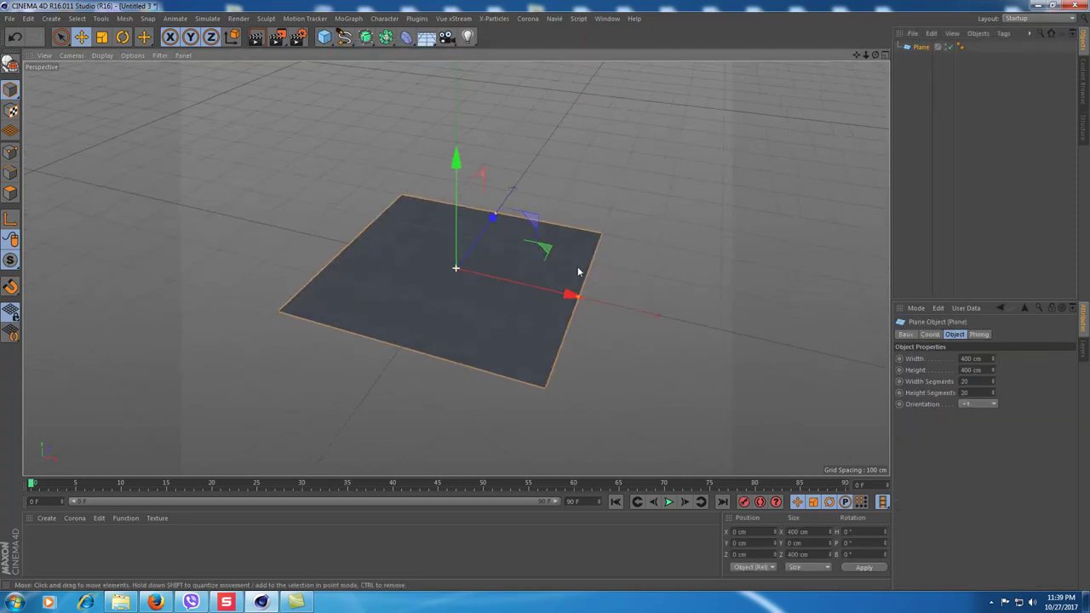
alt+right_drag(589, 257, 450, 359)
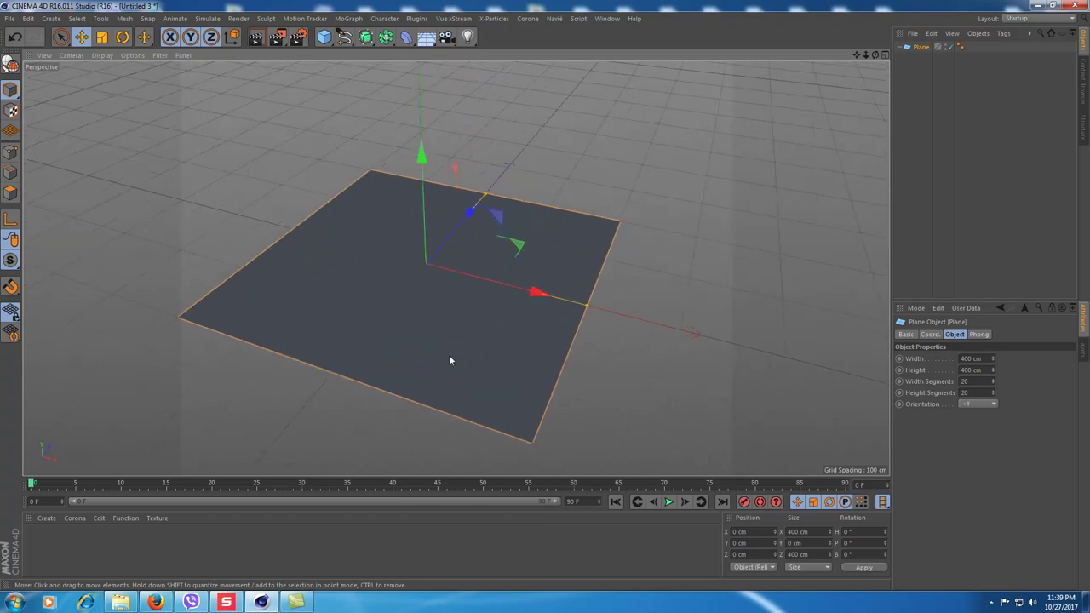
click(956, 336)
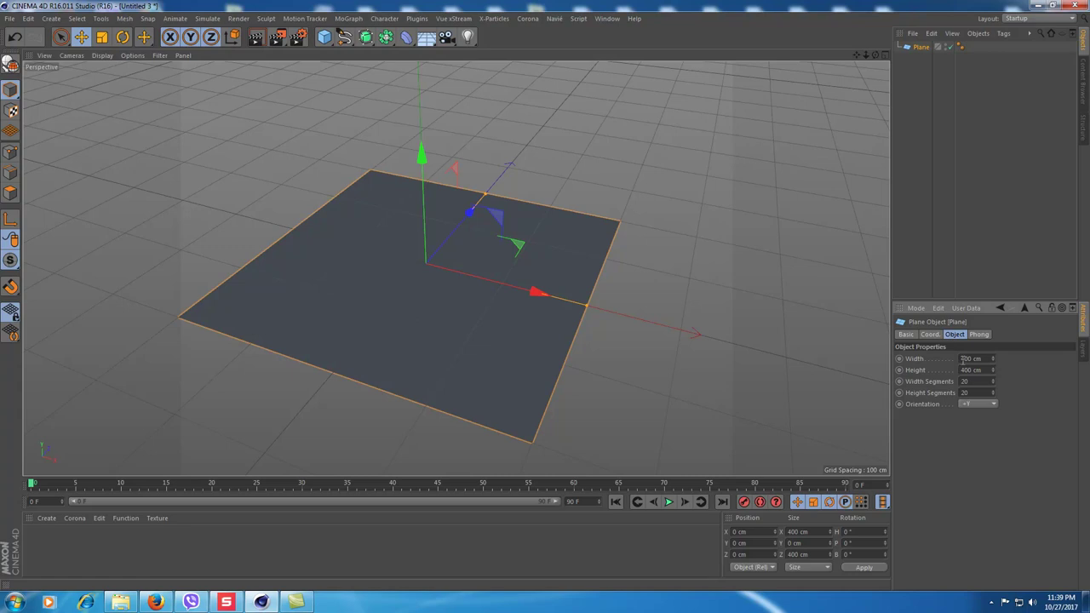
double_click(989, 359)
text(1000)
key(Return)
double_click(985, 370)
text(10)
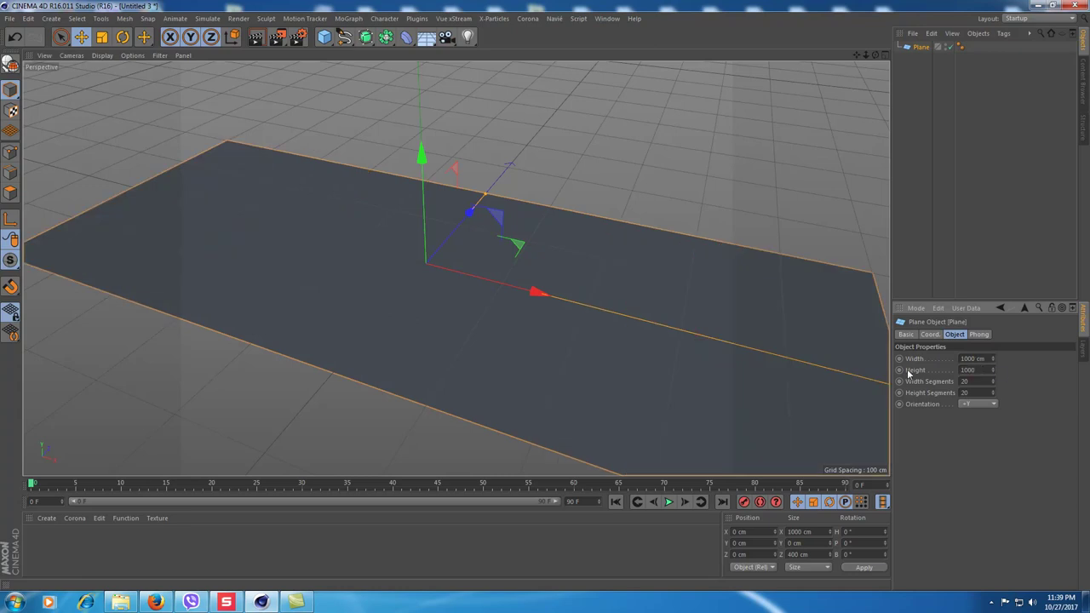
key(Return)
Give the plane 300 width segments and 300 height segments.
double_click(985, 381)
text(3000)
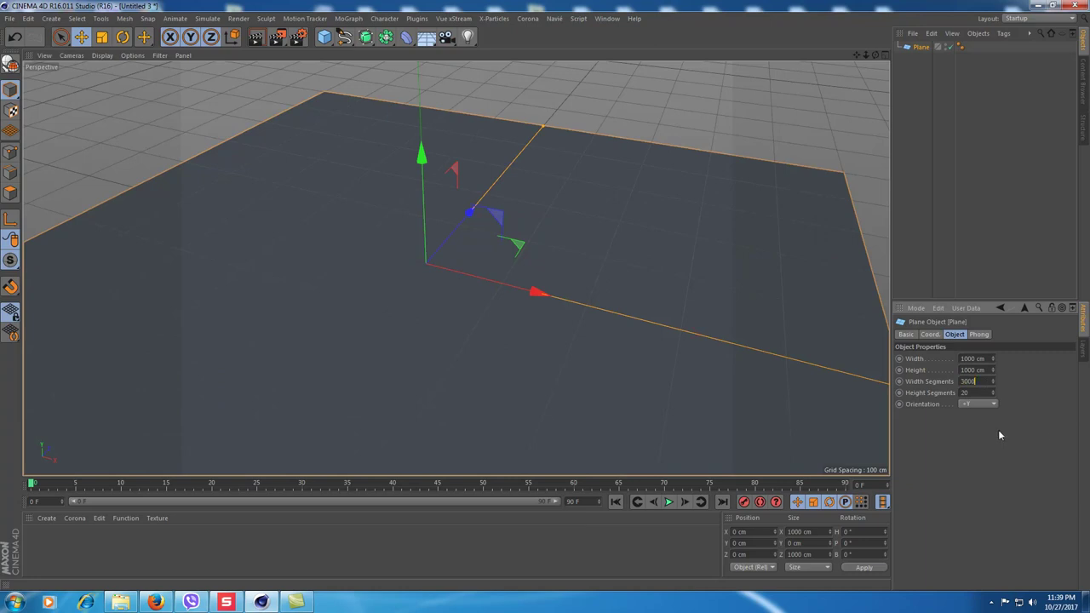
key(Tab)
text(1)
key(Return)
click(978, 381)
text(300)
alt+drag(852, 358, 562, 260)
mouse_move(551, 335)
alt+mouse_down()
mouse_move(488, 246)
mouse_move(508, 253)
alt+mouse_up()
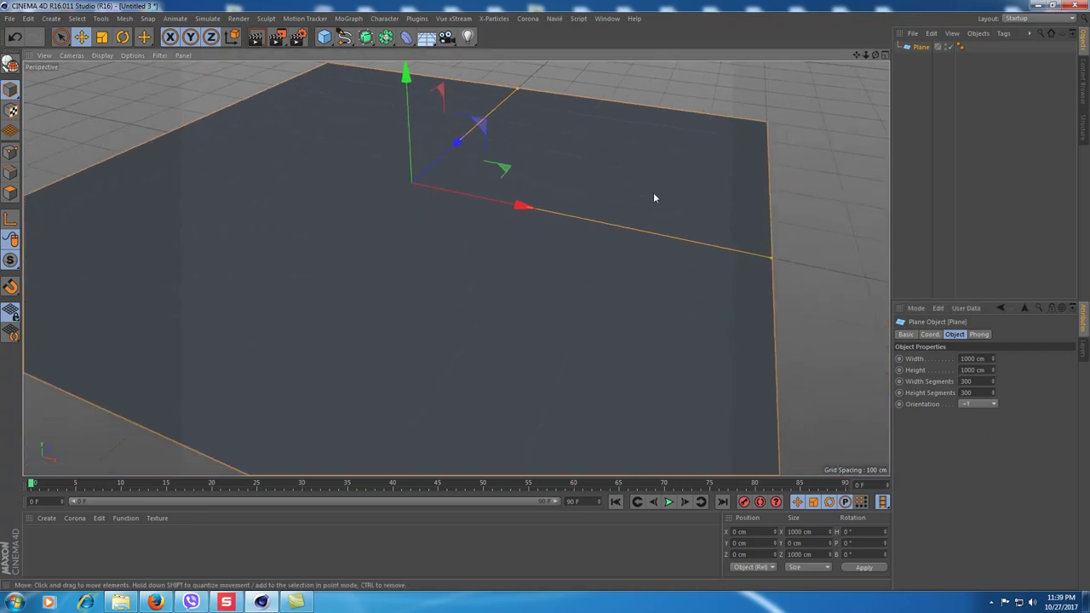
Switch the viewport to Gouraud Shading (Lines) to reveal the plane's 300 × 300 grid.
click(102, 55)
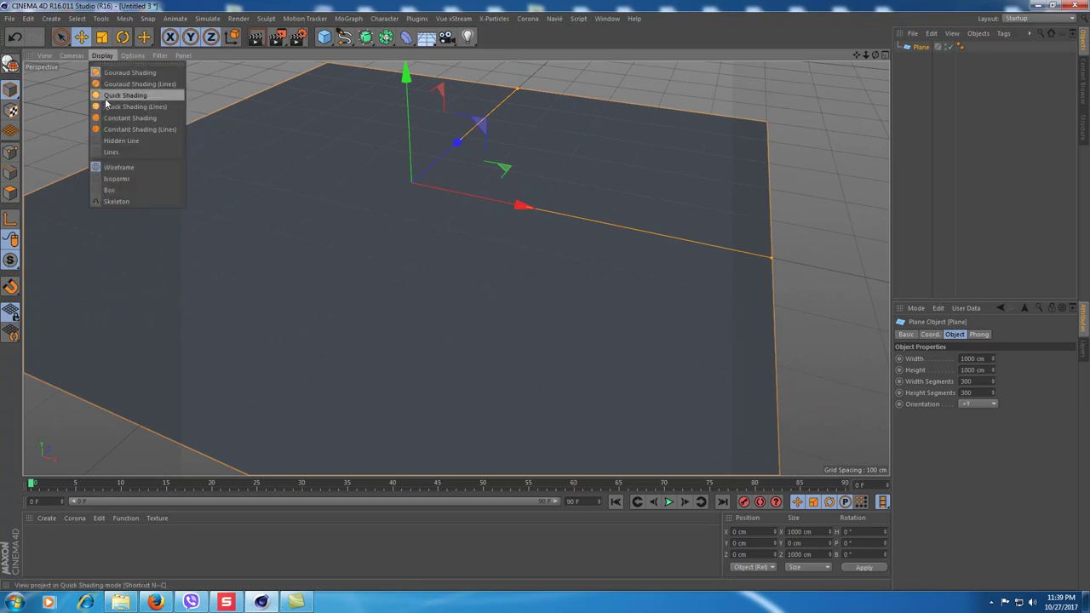
click(138, 83)
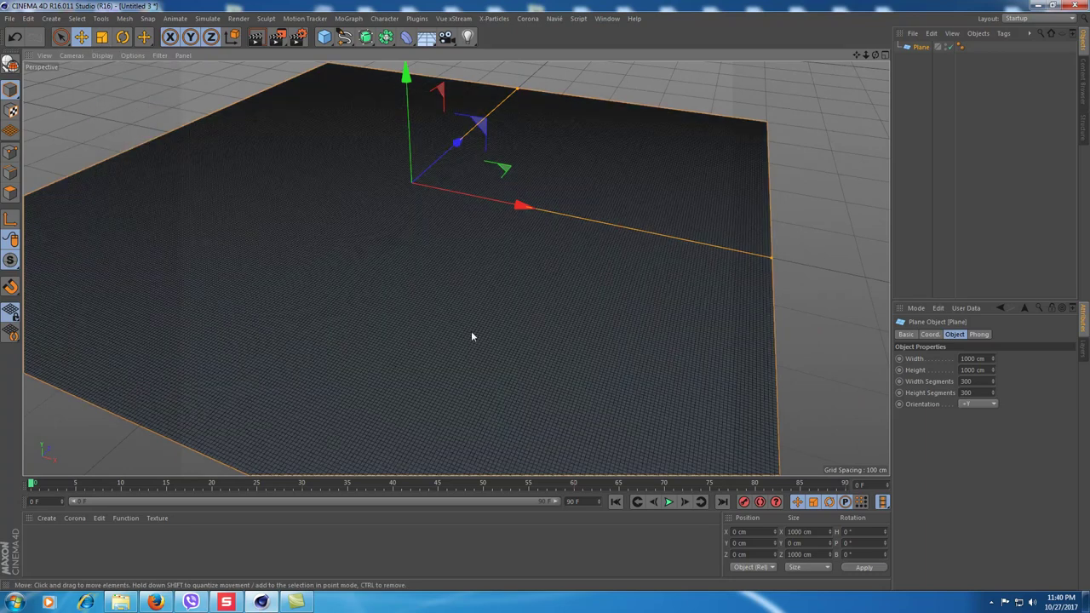
scroll(398, 386, up, 3)
scroll(423, 248, up, 3)
scroll(424, 294, up, 2)
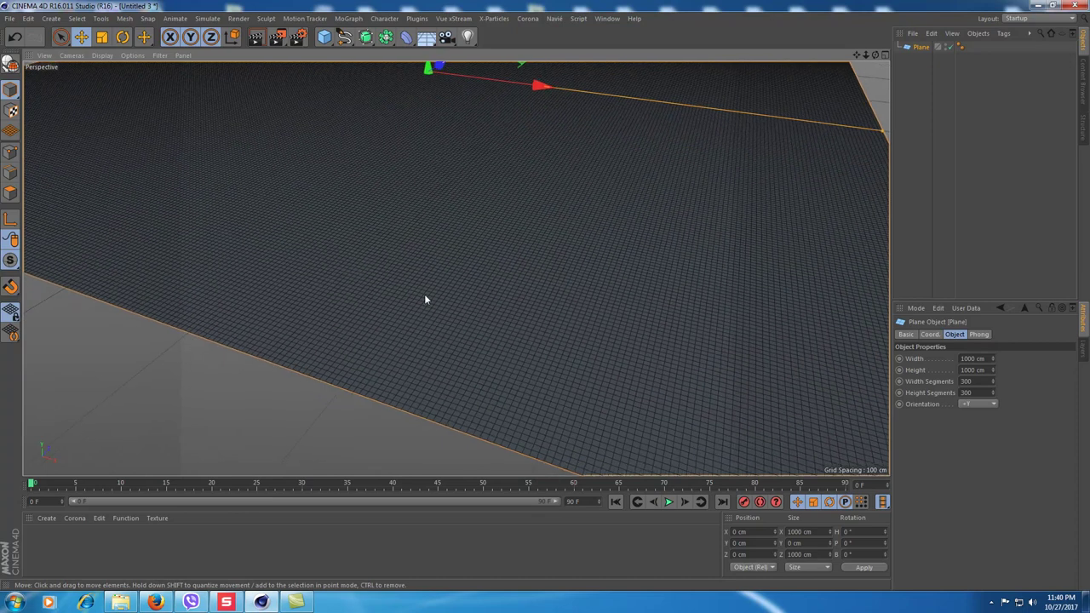
scroll(424, 400, up, 2)
scroll(408, 413, up, 2)
scroll(404, 416, up, 2)
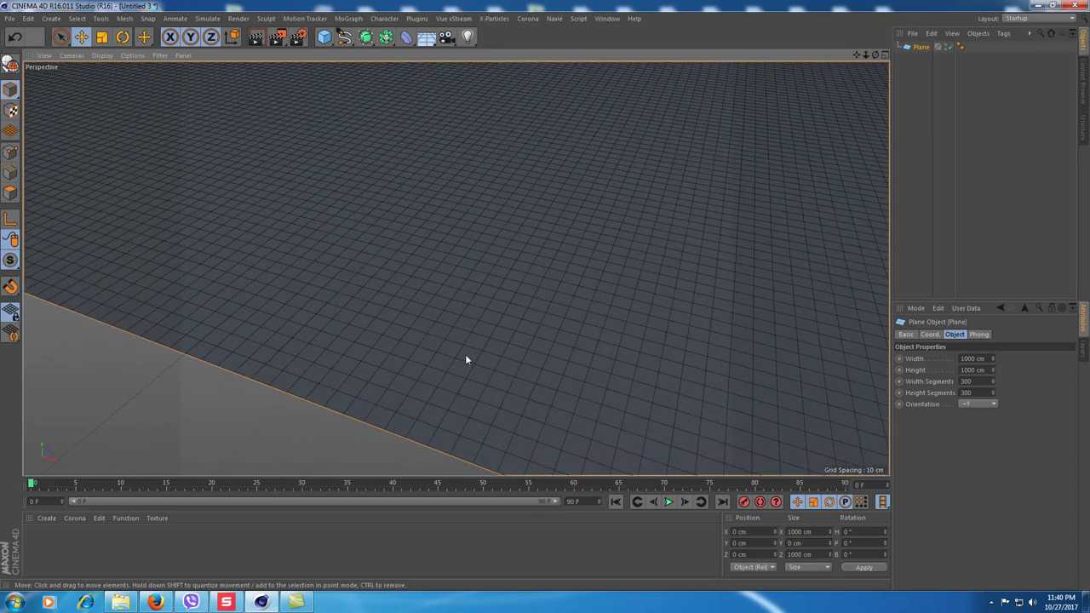
scroll(465, 356, down, 3)
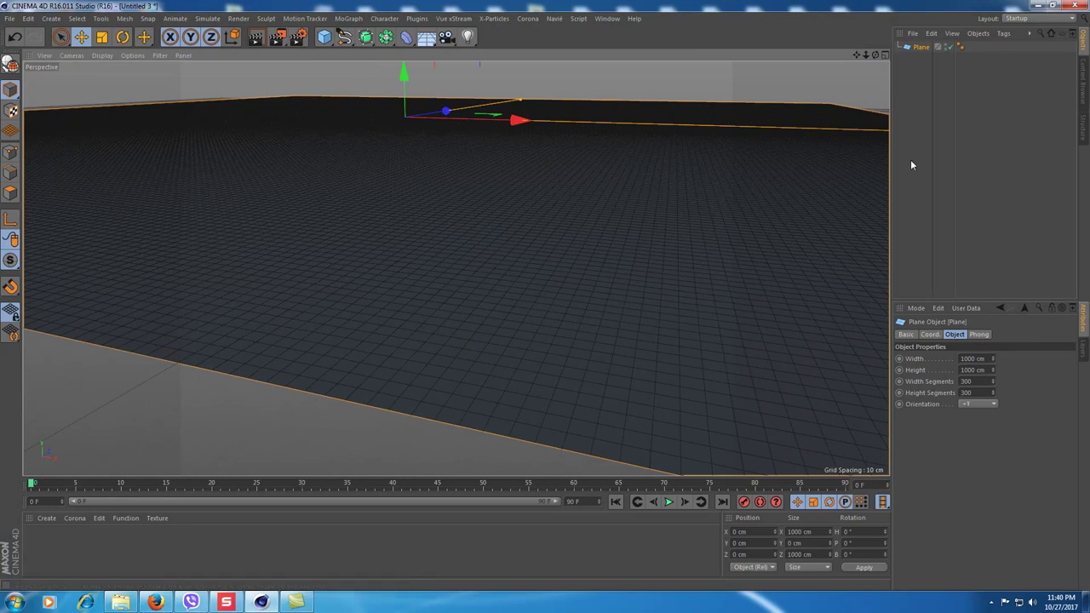
click(919, 66)
click(918, 47)
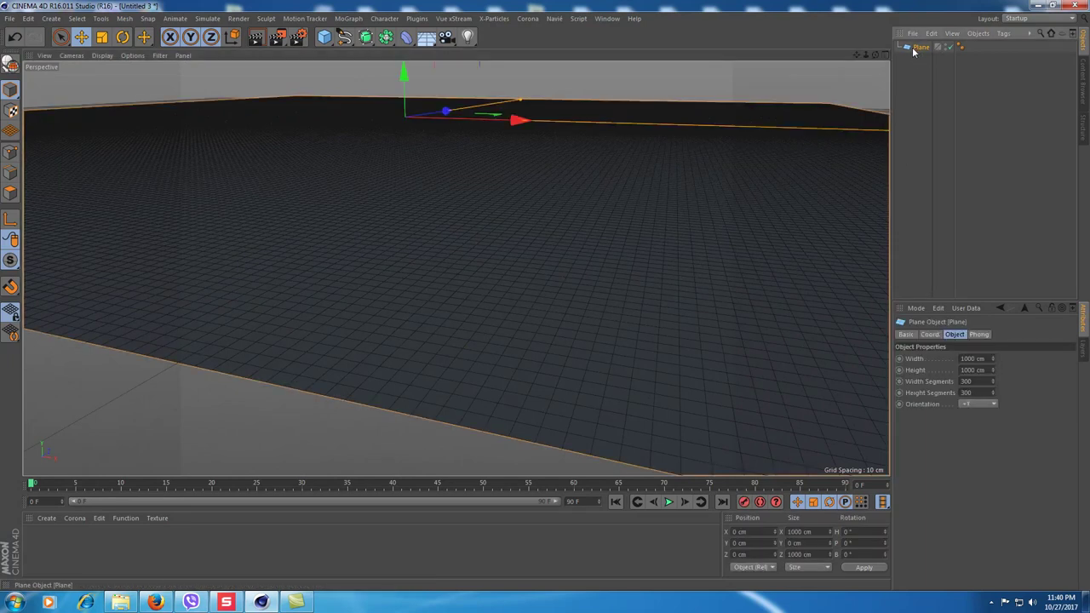
Add Hair to the selected Plane from Simulate > Hair Objects.
click(207, 19)
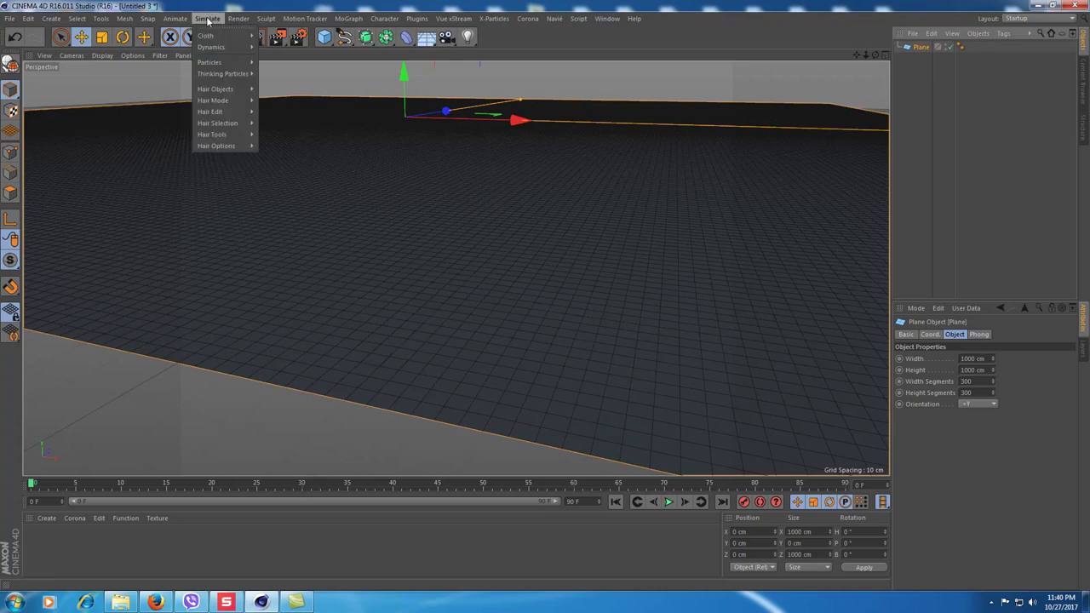
mouse_move(216, 89)
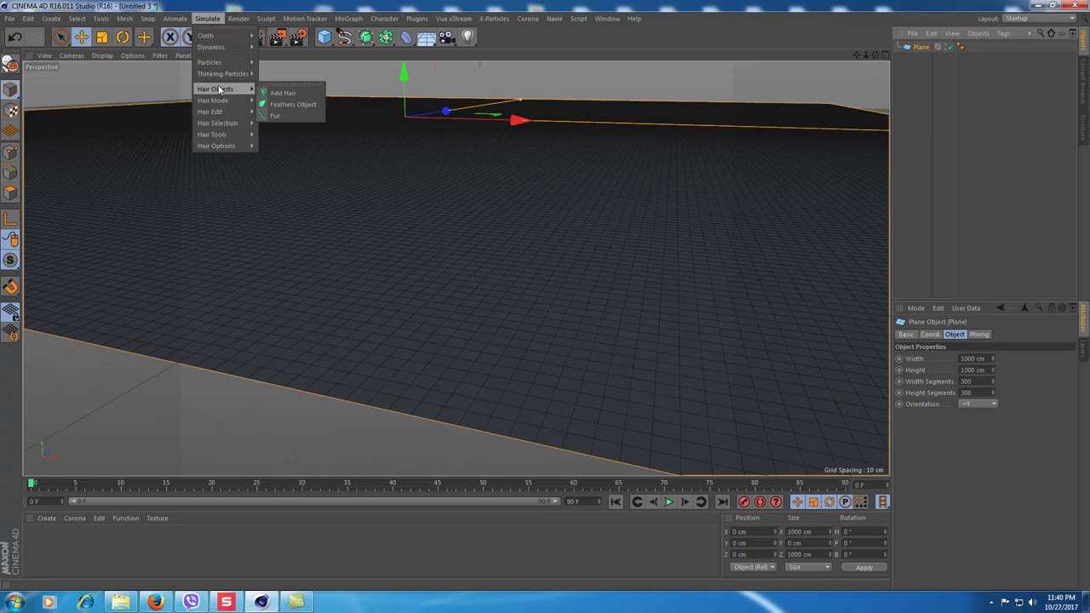
click(282, 94)
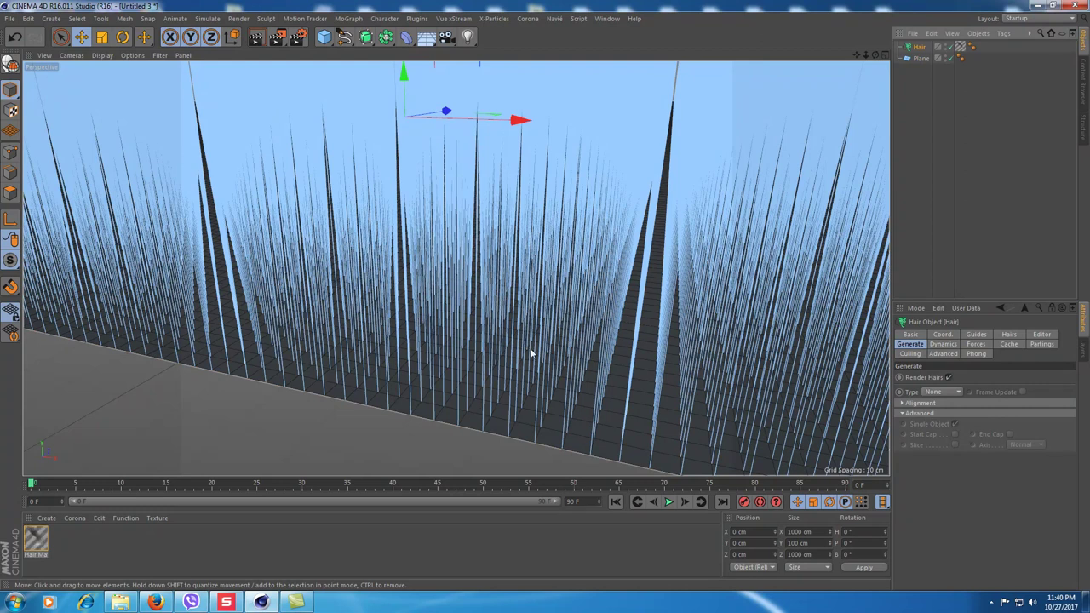
Set the Hairs tab Root to As Guides.
click(1010, 335)
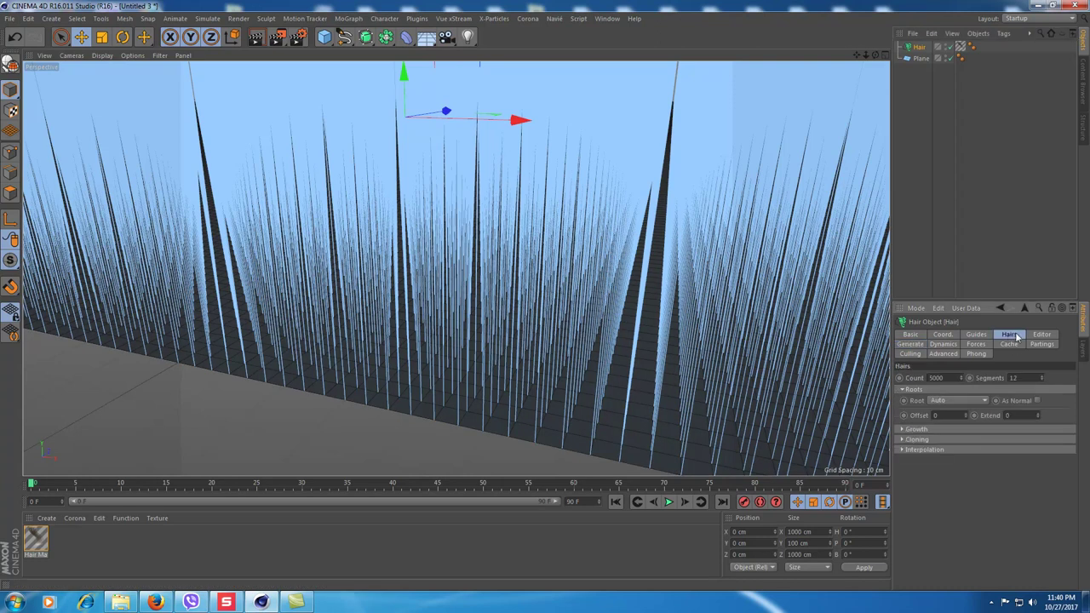
click(950, 400)
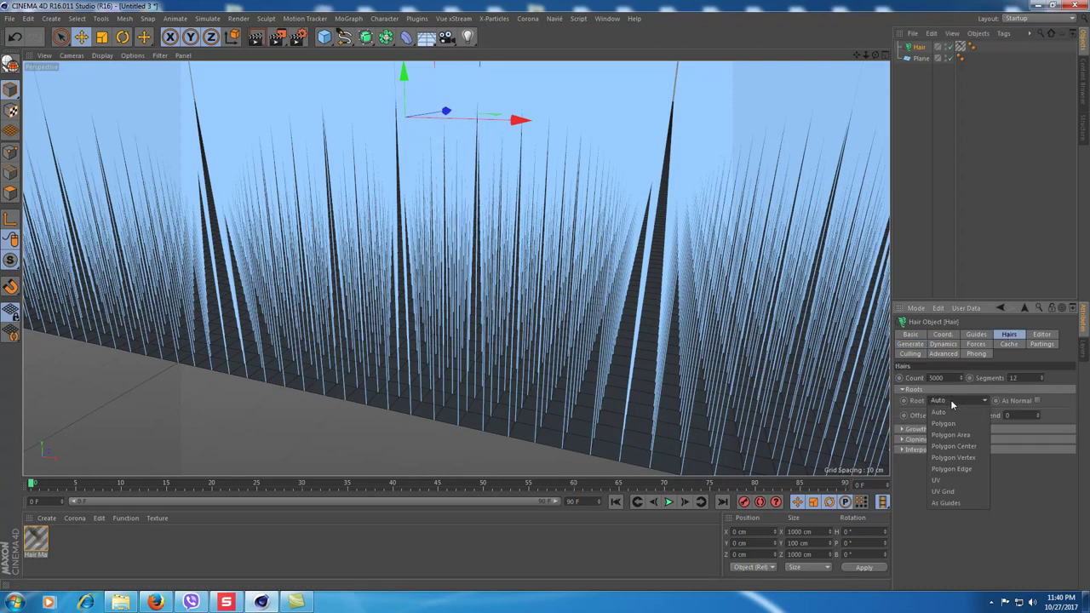
click(947, 503)
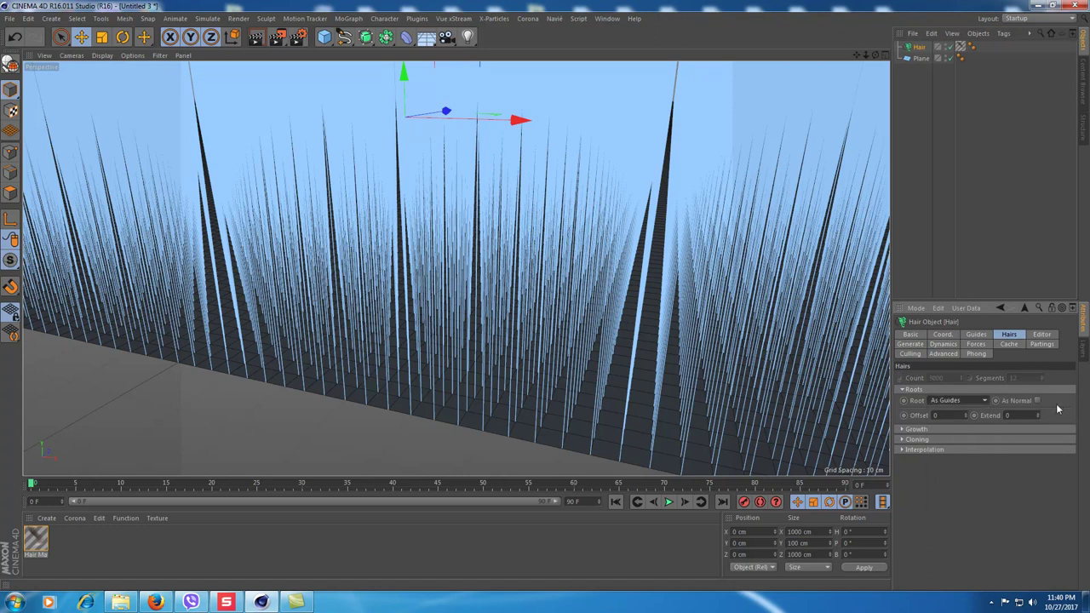
Root the guides at Polygon Center with 1 segment each.
click(977, 335)
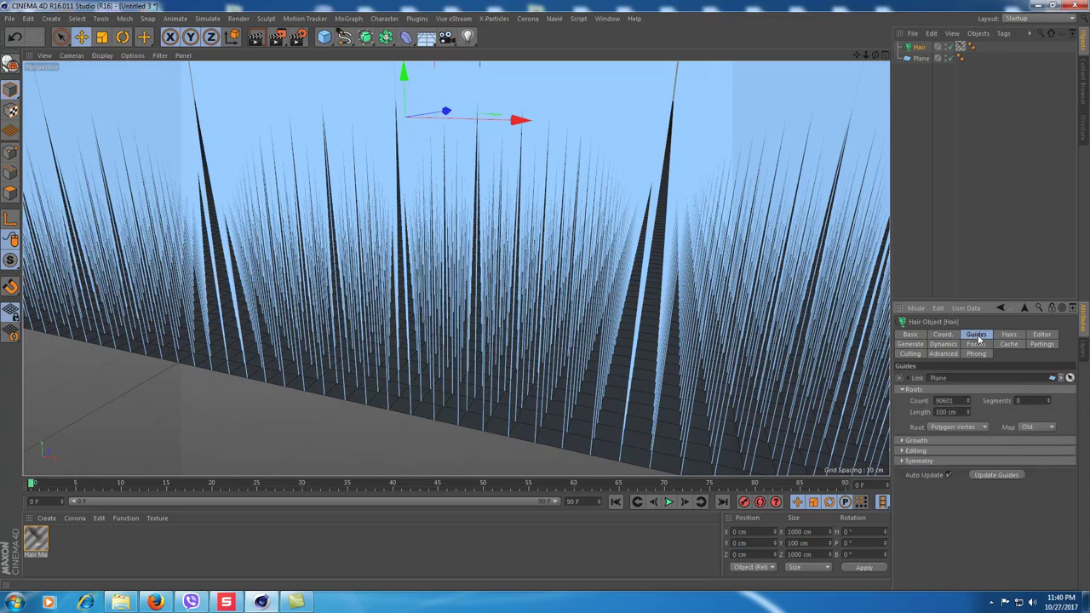
click(956, 428)
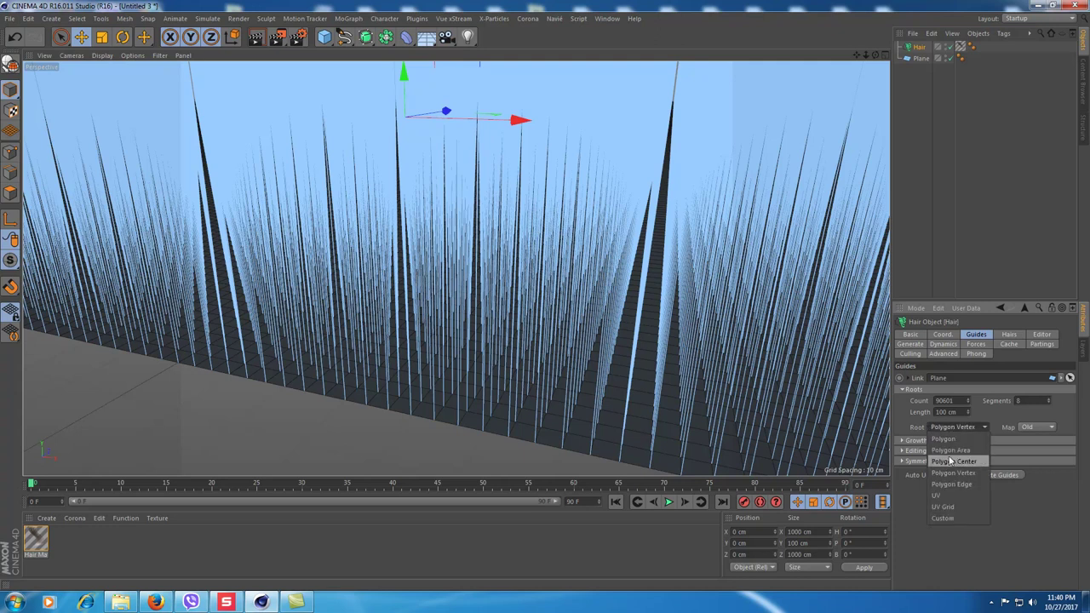
click(959, 462)
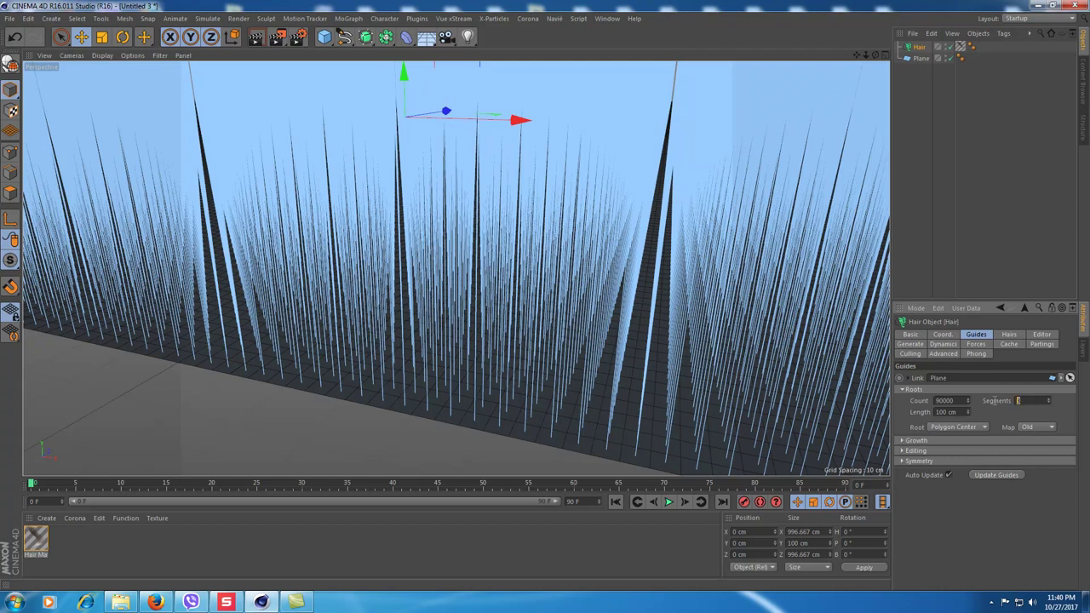
click(1026, 402)
text(1)
key(Return)
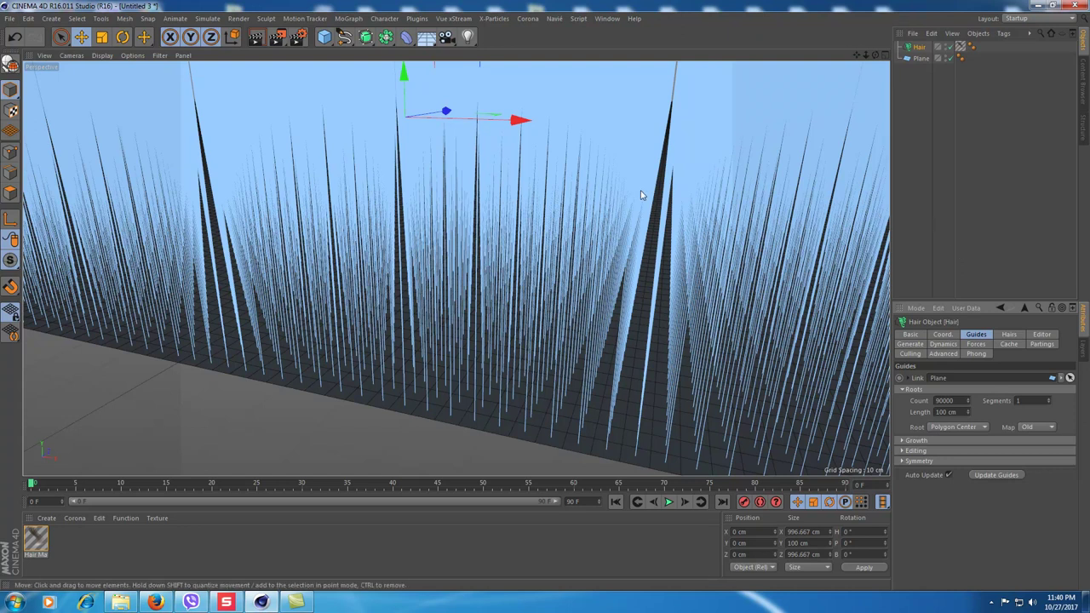
Reselect the Hair object and show its Generate tab settings.
scroll(444, 223, up, 5)
scroll(449, 237, down, 4)
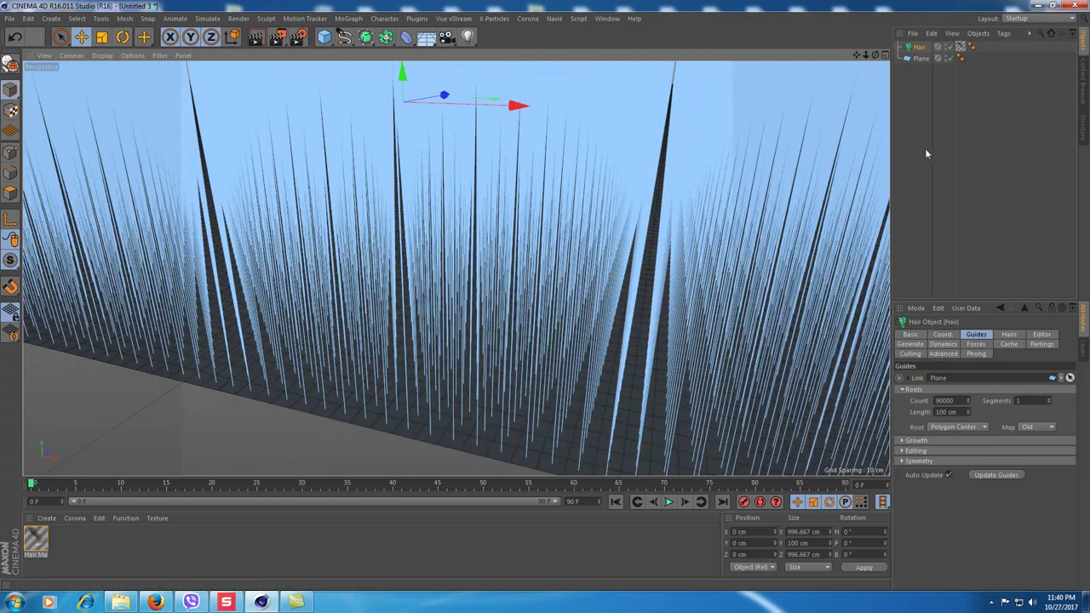
click(915, 127)
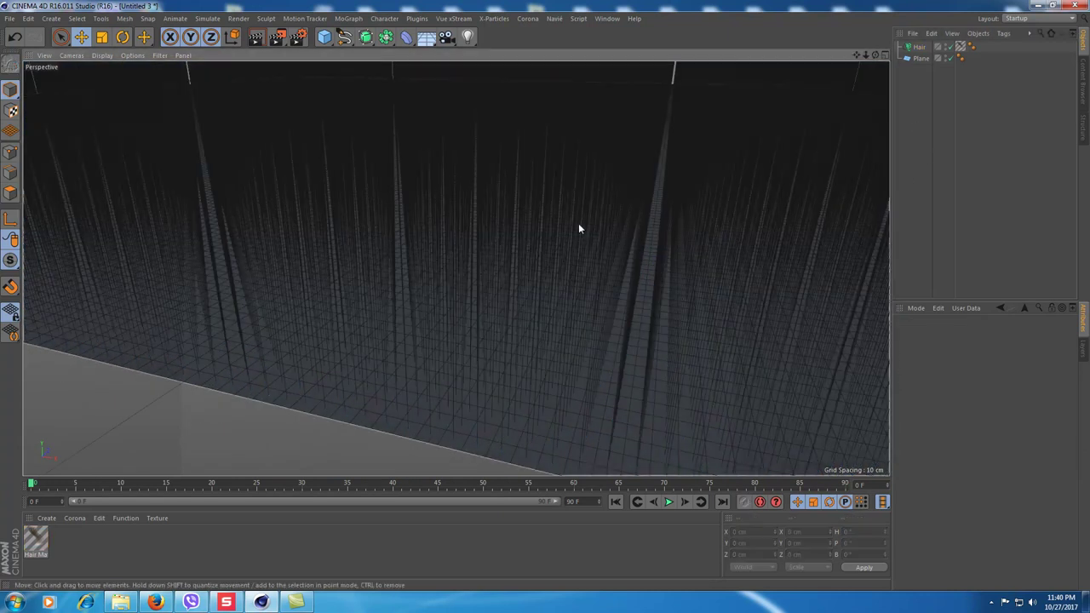
scroll(582, 213, up, 3)
scroll(570, 211, up, 3)
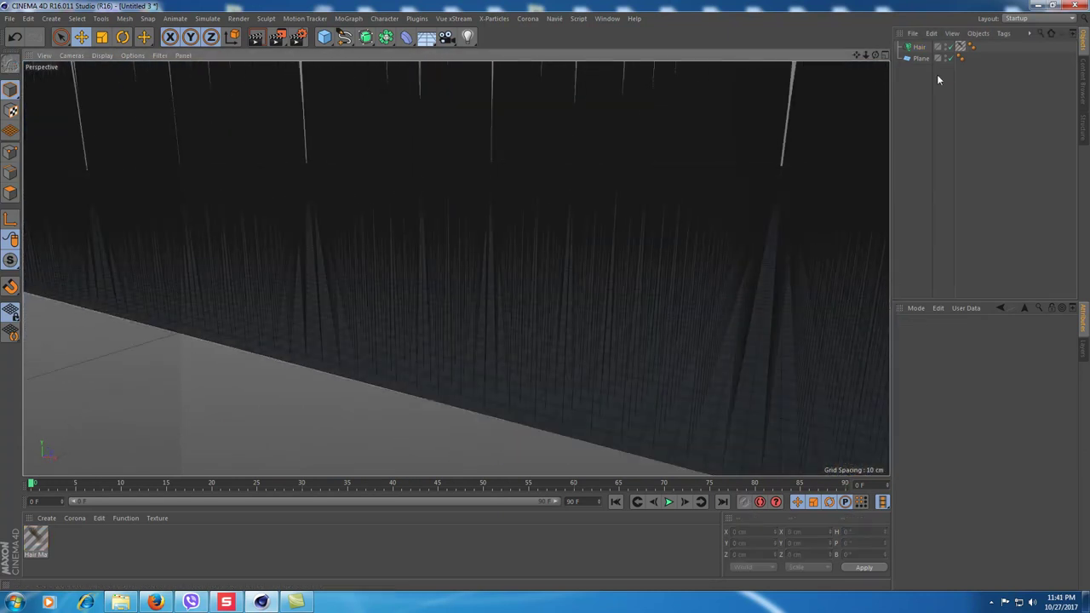
click(919, 49)
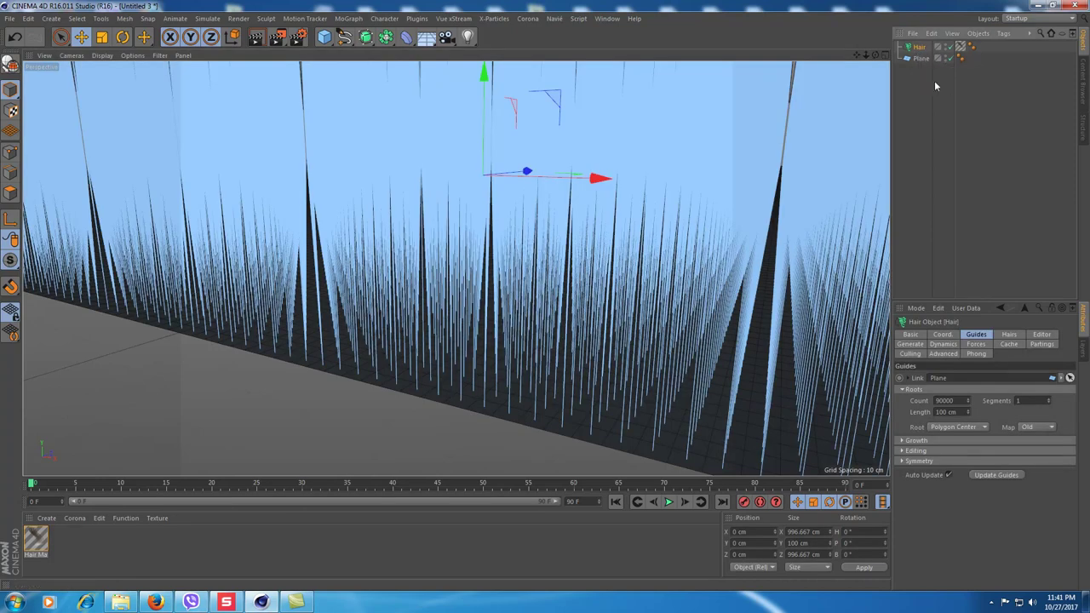
click(911, 344)
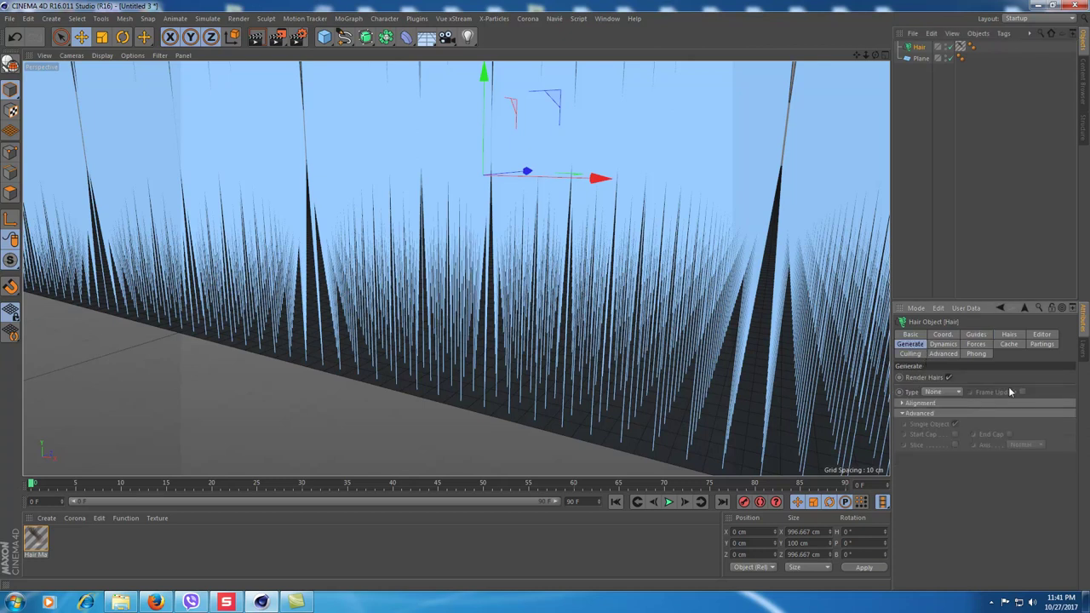
Make the Hair generate Square geometry, inspect the columns, and select its Phong tag.
click(939, 395)
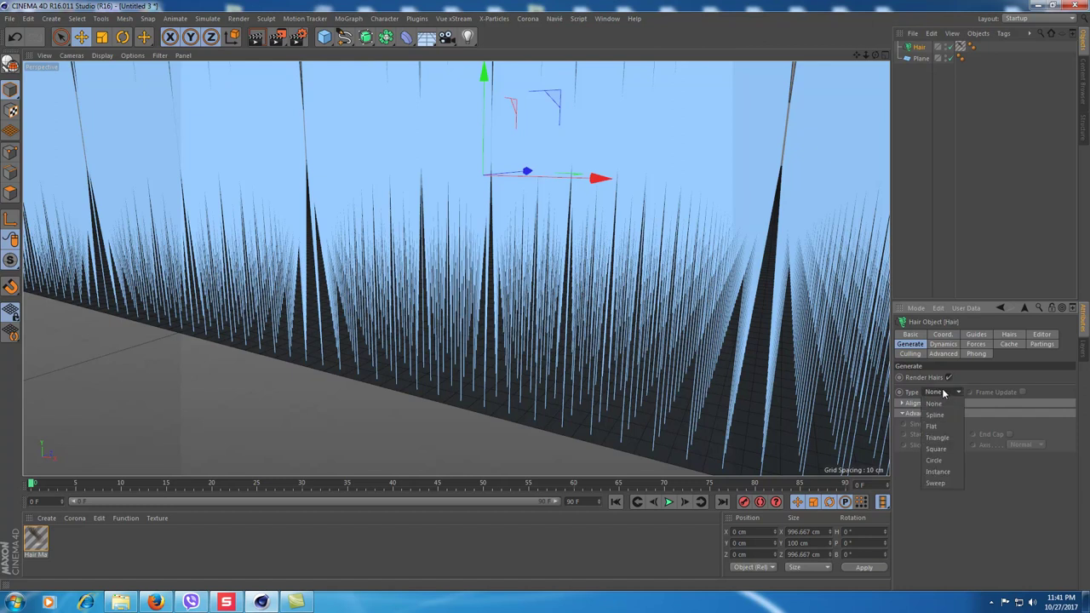
click(946, 448)
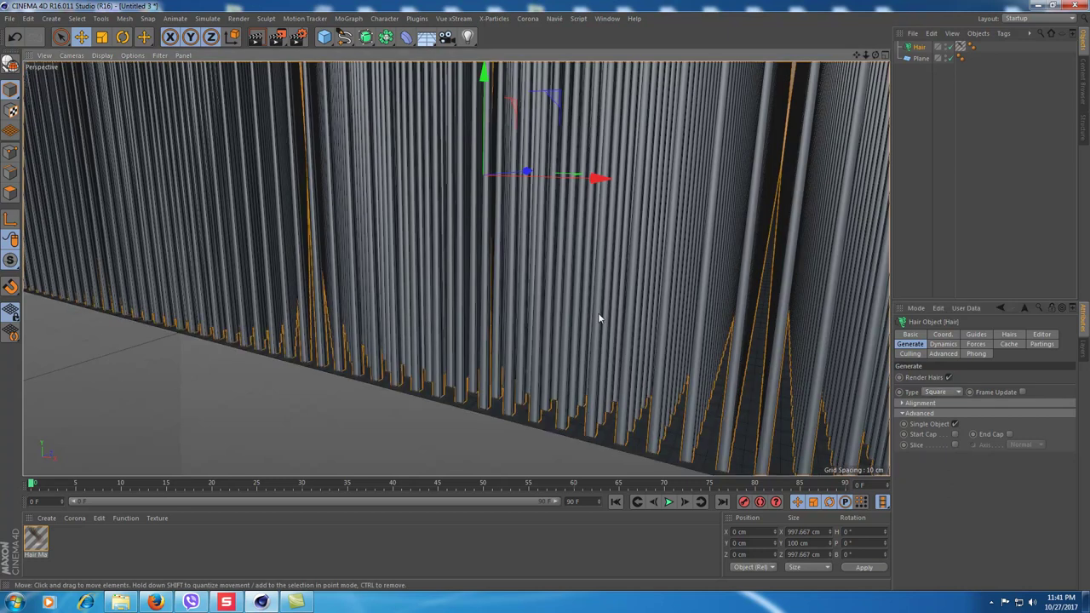
alt+drag(598, 312, 595, 313)
alt+right_drag(595, 313, 625, 318)
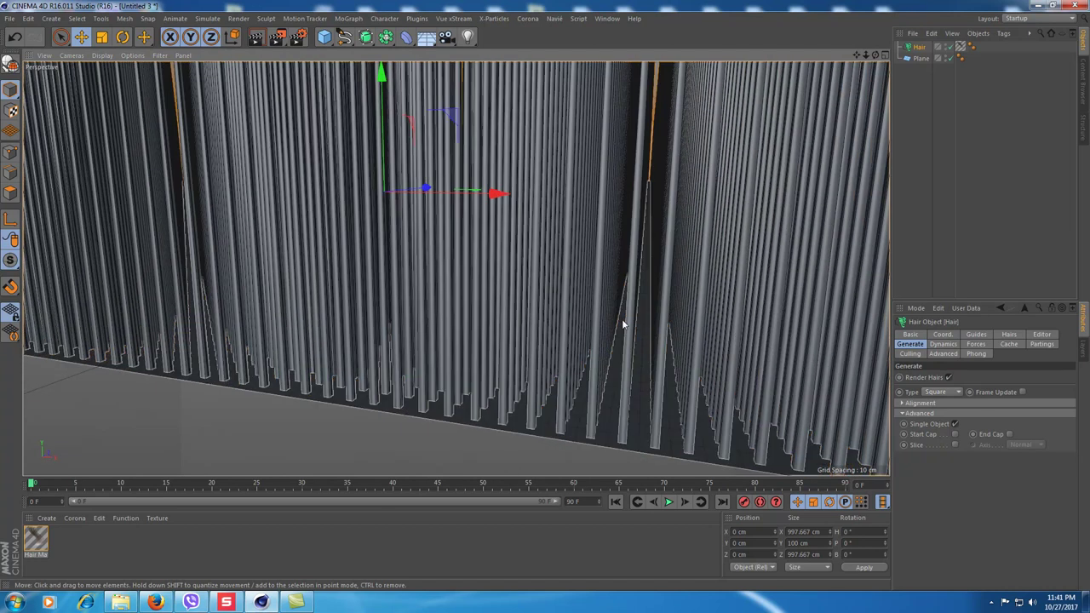
click(971, 47)
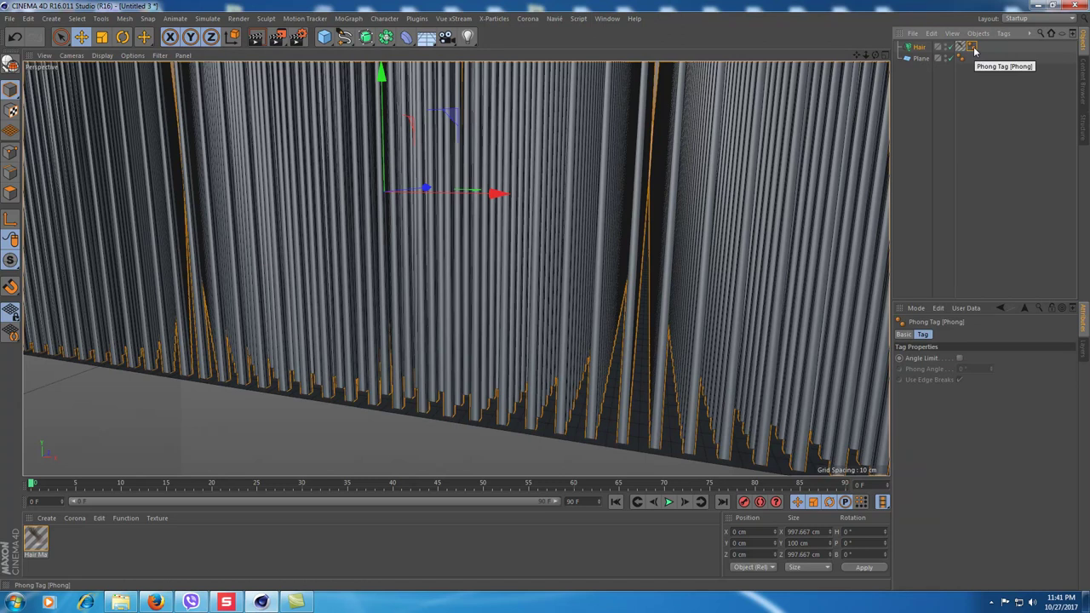
Turn on End Cap for the Hair's square columns and check a capped end.
click(916, 47)
click(1010, 435)
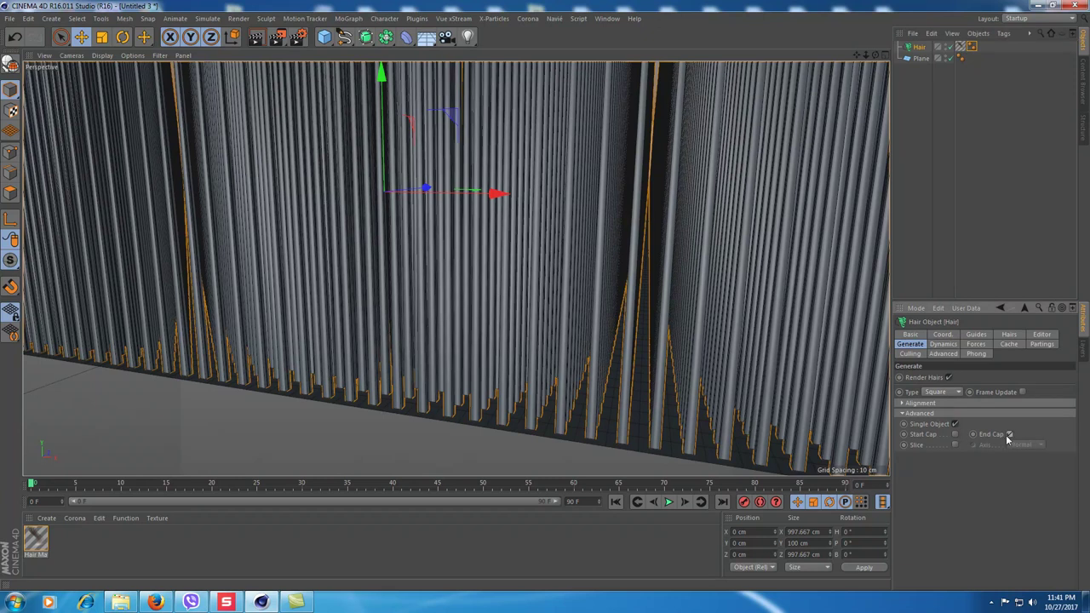
mouse_move(720, 195)
alt+mouse_down()
mouse_move(660, 288)
mouse_move(621, 236)
mouse_move(619, 292)
alt+mouse_up()
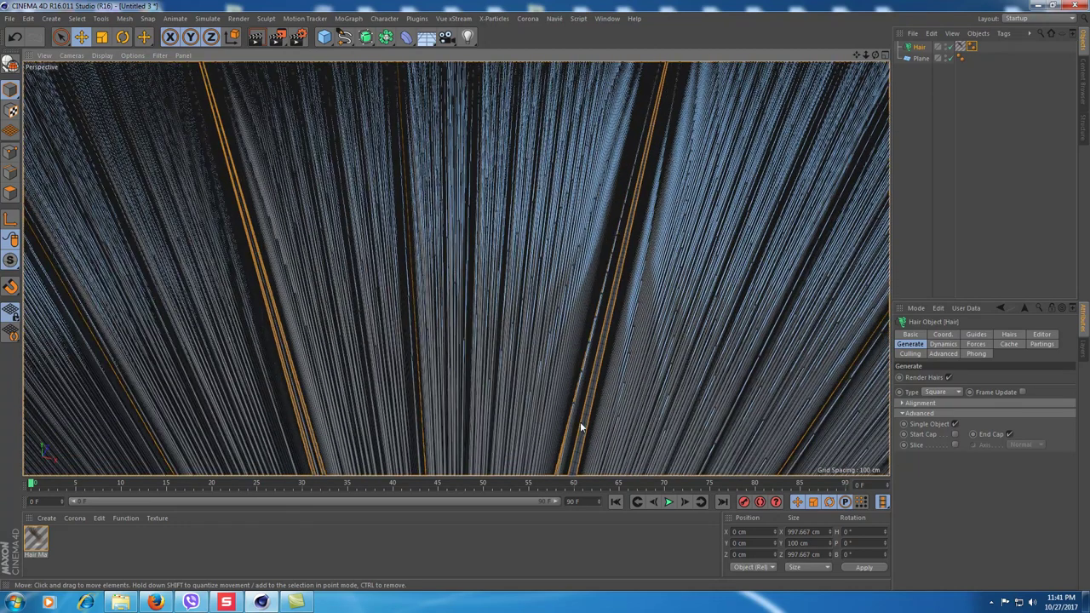
scroll(580, 422, up, 5)
mouse_move(314, 308)
alt+mouse_down()
mouse_move(344, 306)
mouse_move(333, 322)
mouse_move(324, 312)
alt+mouse_up()
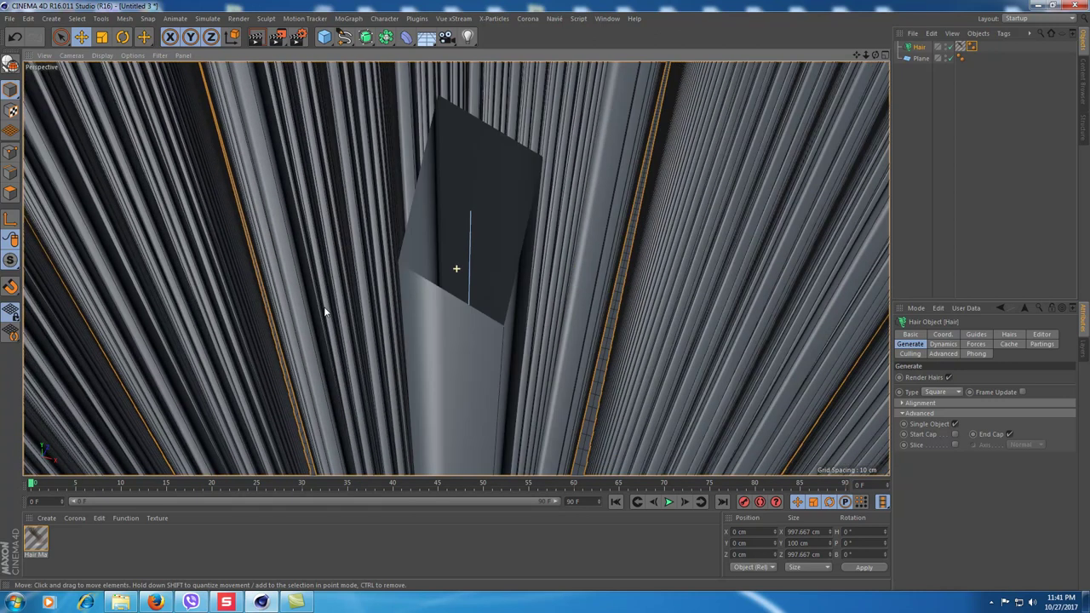
click(1009, 434)
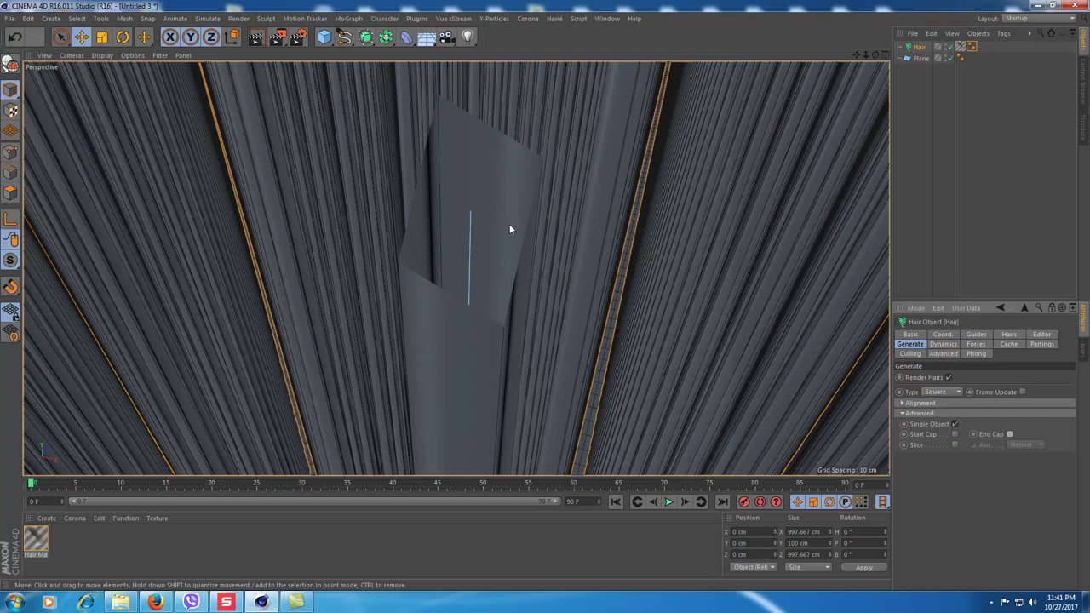
click(1009, 434)
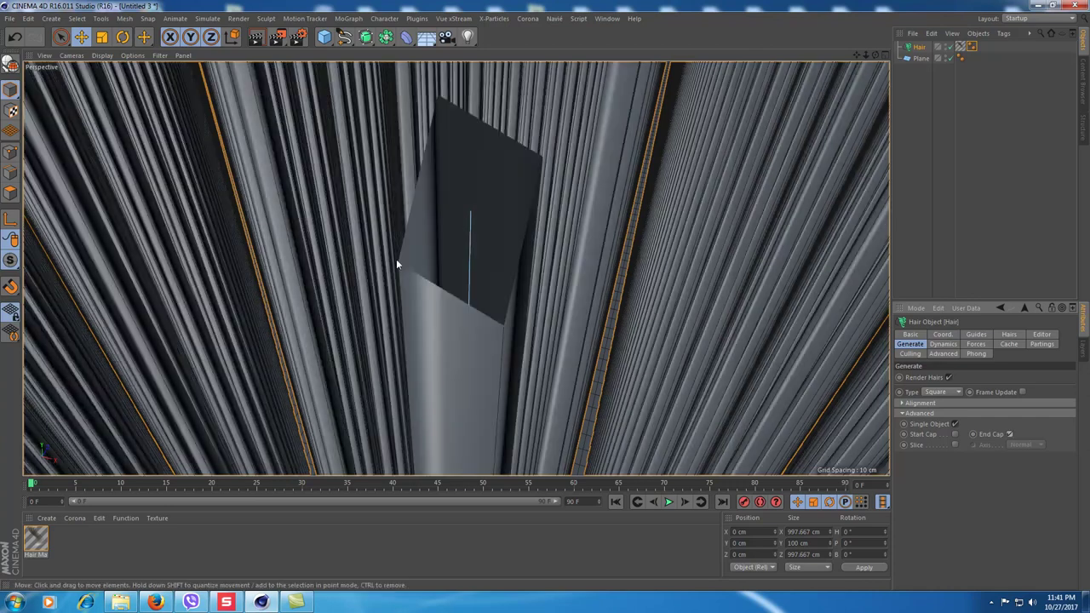
Delete the Hair object's Phong tag.
mouse_move(510, 210)
alt+mouse_down()
mouse_move(469, 327)
mouse_move(468, 275)
mouse_move(455, 263)
mouse_move(437, 270)
mouse_move(452, 278)
alt+mouse_up()
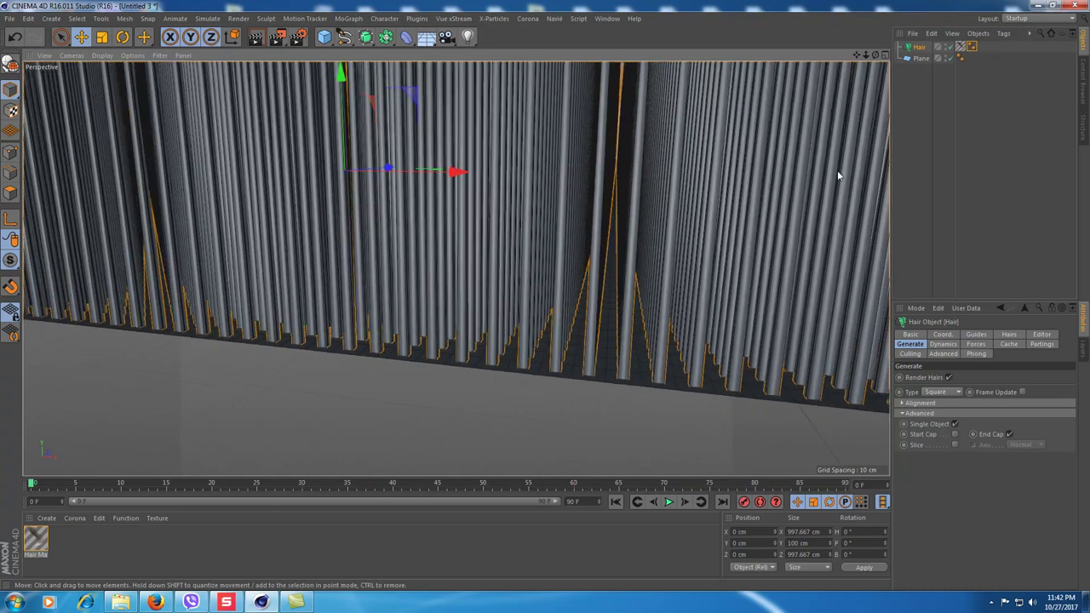
click(962, 58)
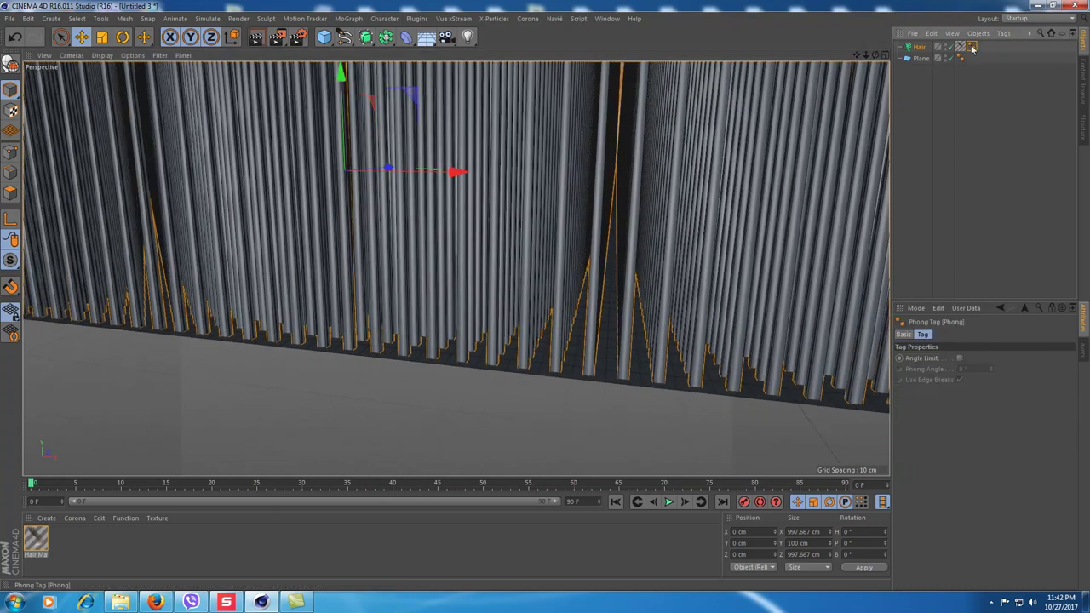
key(Delete)
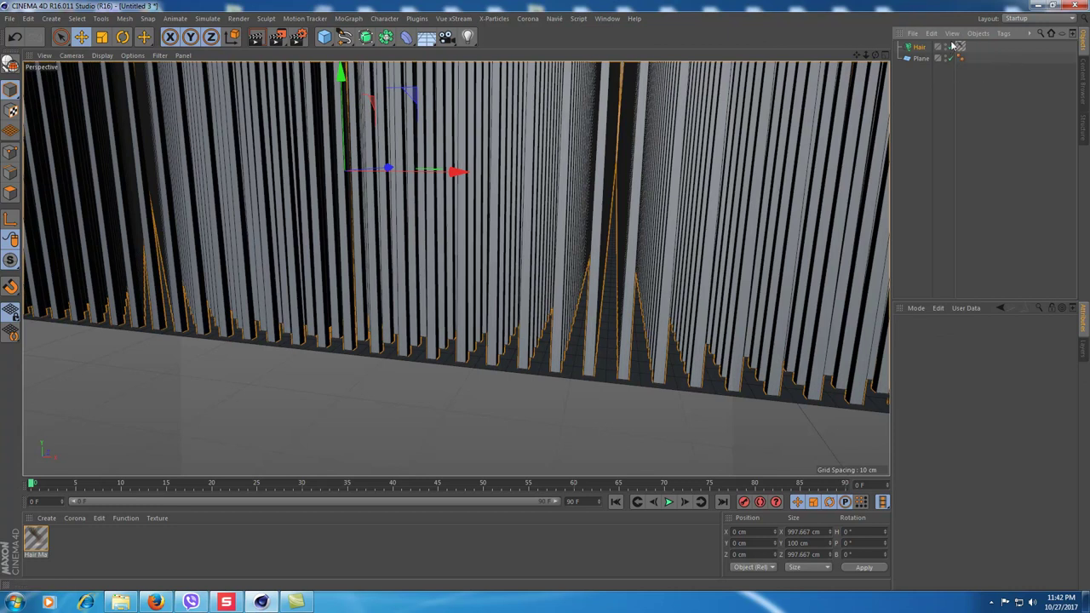
In the Hair Mat Material Editor, set Thickness root and tip to 3.2 cm.
click(38, 545)
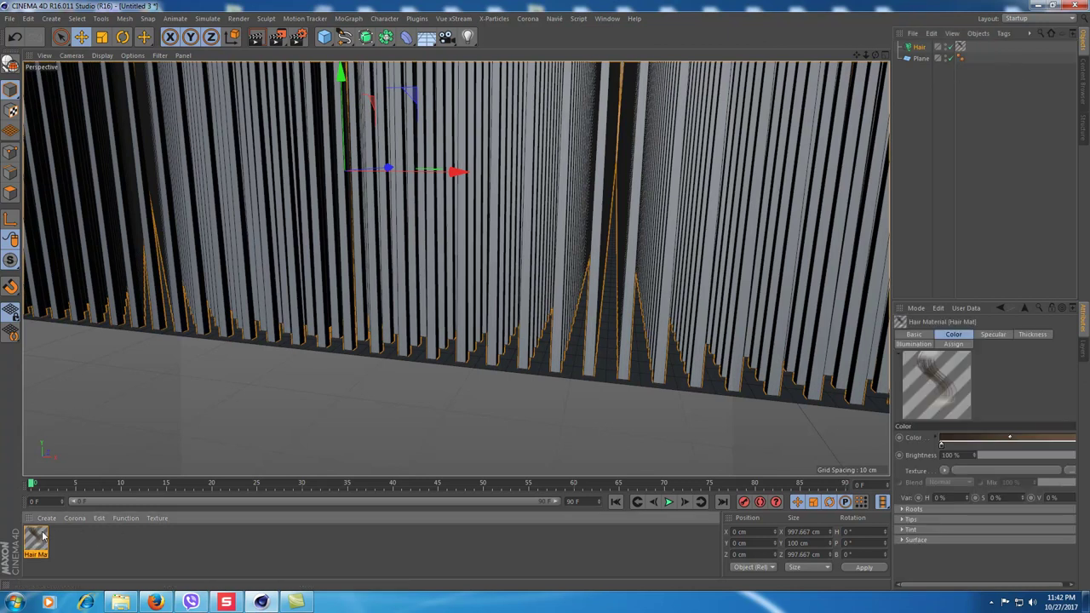
double_click(38, 545)
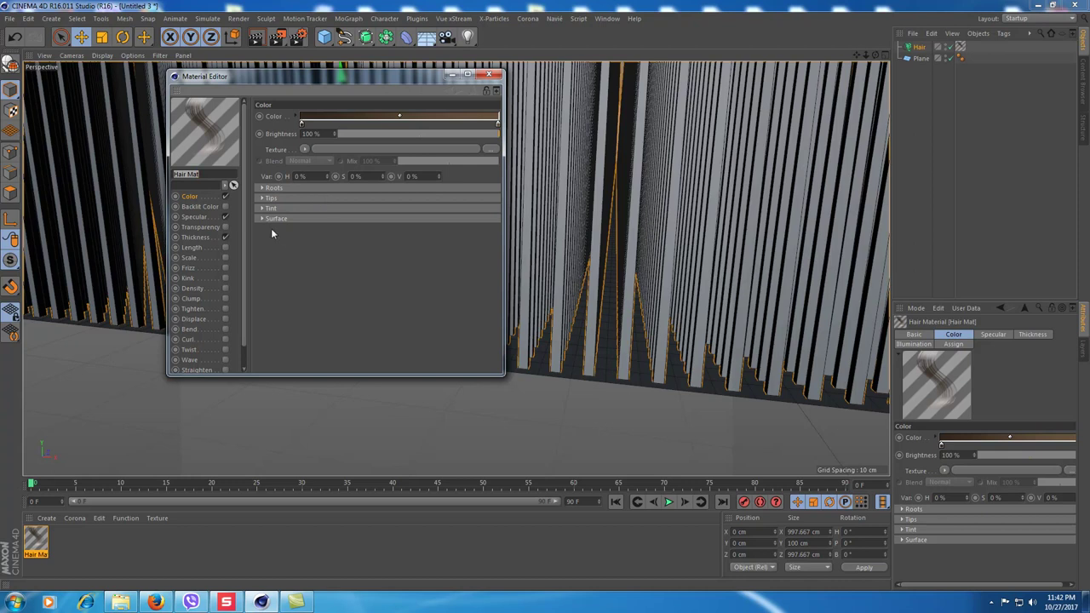
click(198, 237)
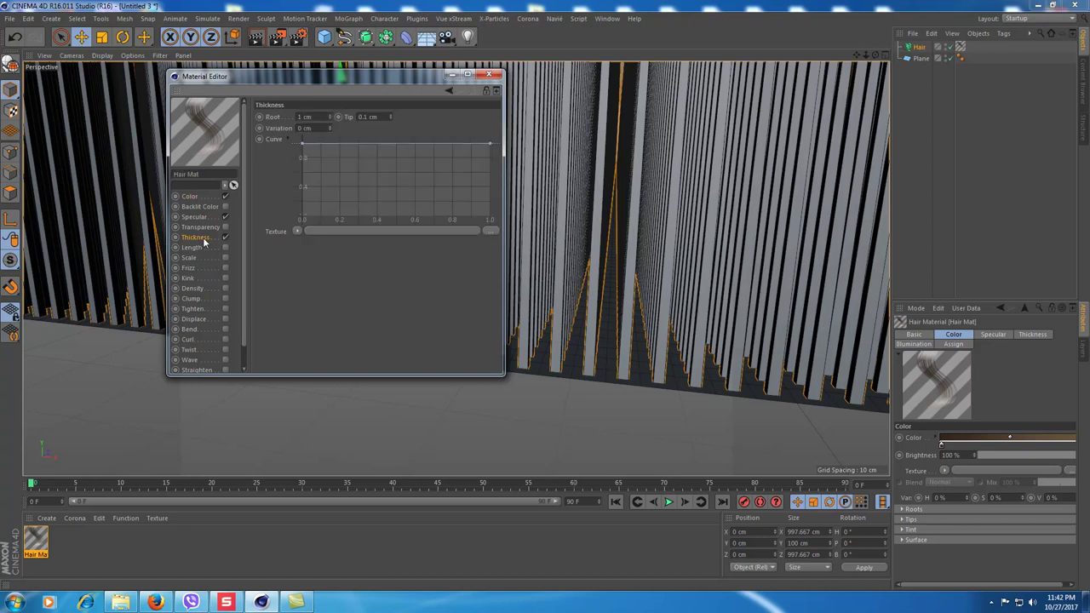
click(324, 115)
text(3.5)
key(Return)
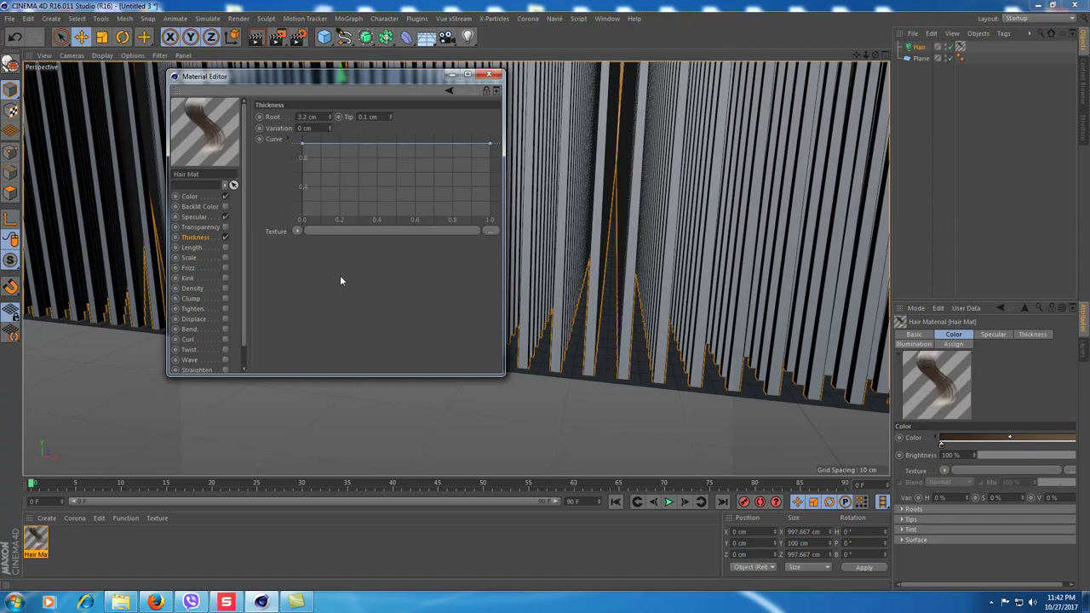
double_click(375, 116)
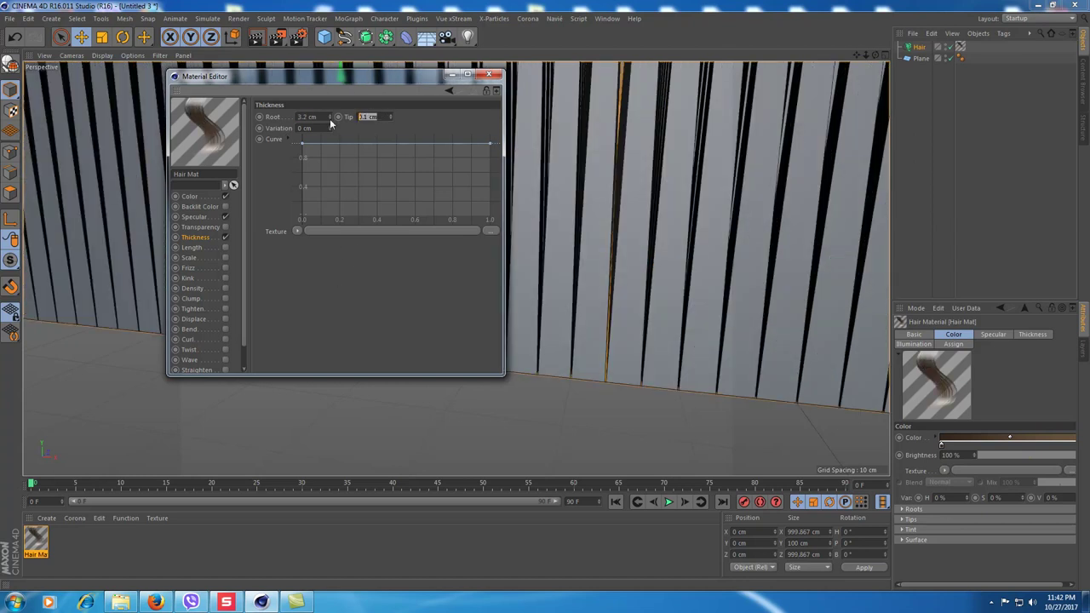
text(0)
key(Return)
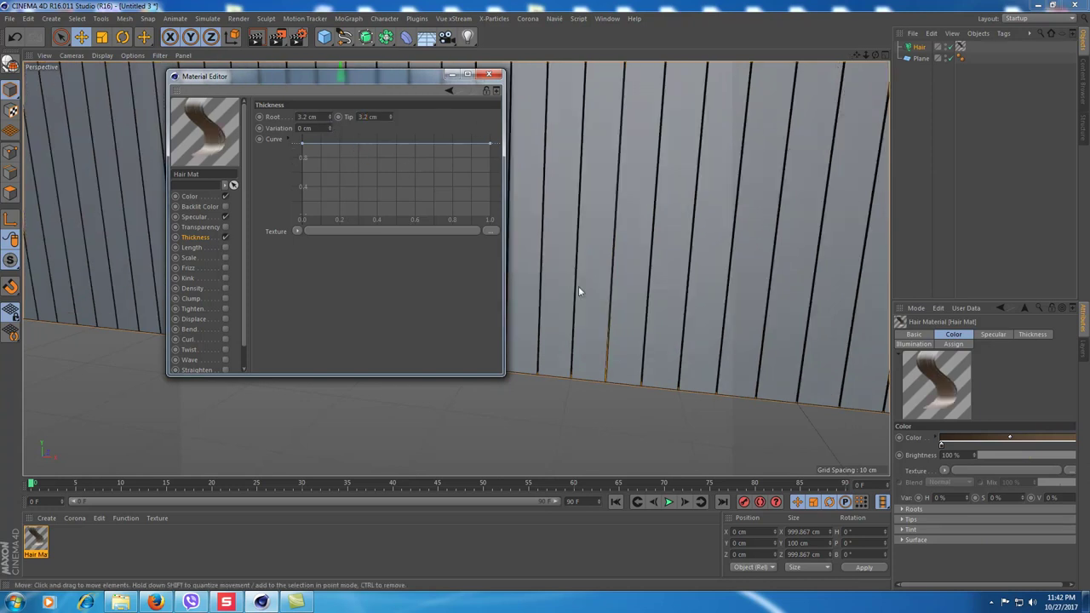
alt+right_drag(616, 377, 671, 387)
alt+drag(671, 388, 719, 409)
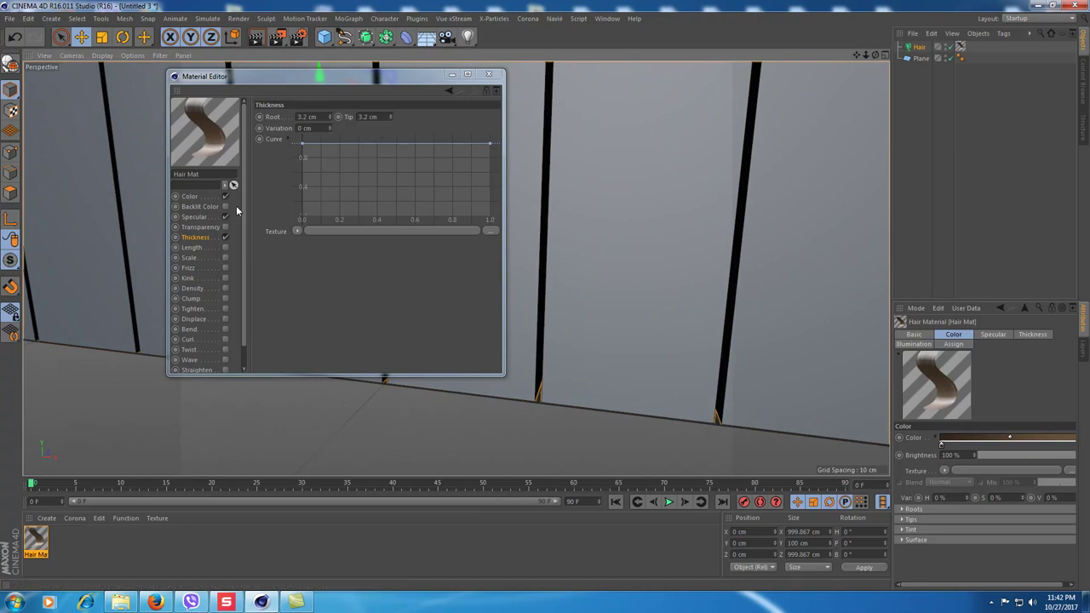
click(194, 248)
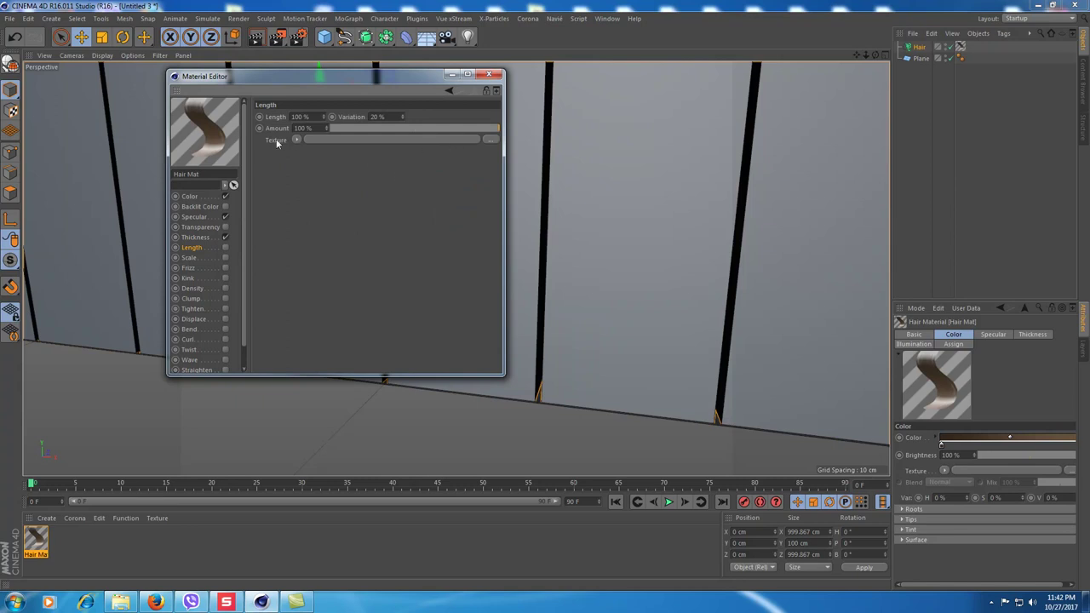
Enable Hair Mat's Length channel and load 011.jpg as its texture, answering the copy prompt.
click(225, 247)
click(491, 141)
click(700, 398)
scroll(700, 397, down, 3)
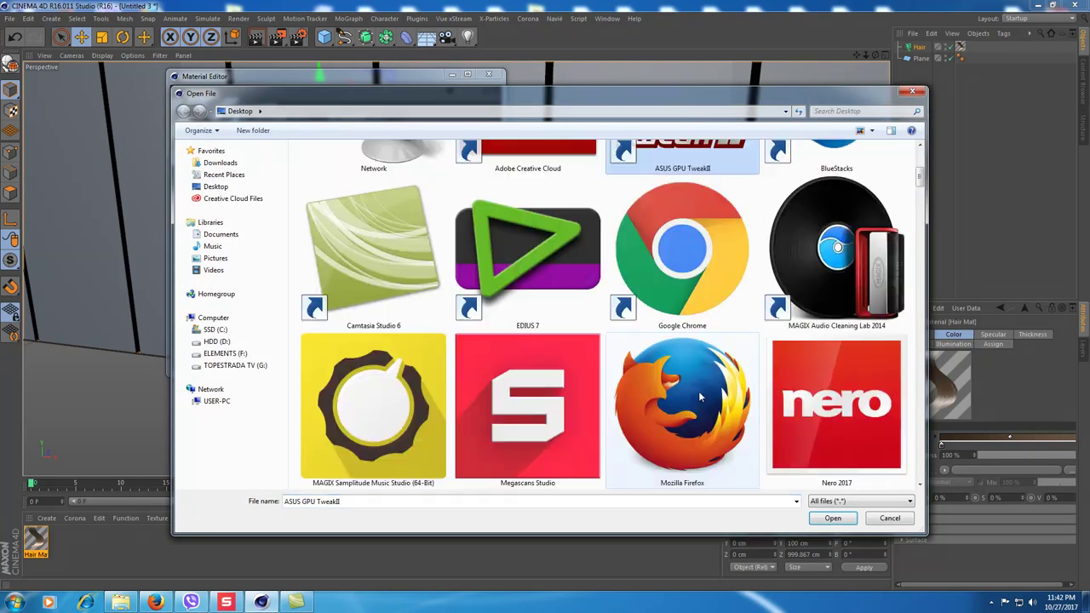
scroll(700, 398, down, 3)
scroll(700, 398, down, 3)
scroll(700, 397, down, 3)
scroll(700, 398, down, 3)
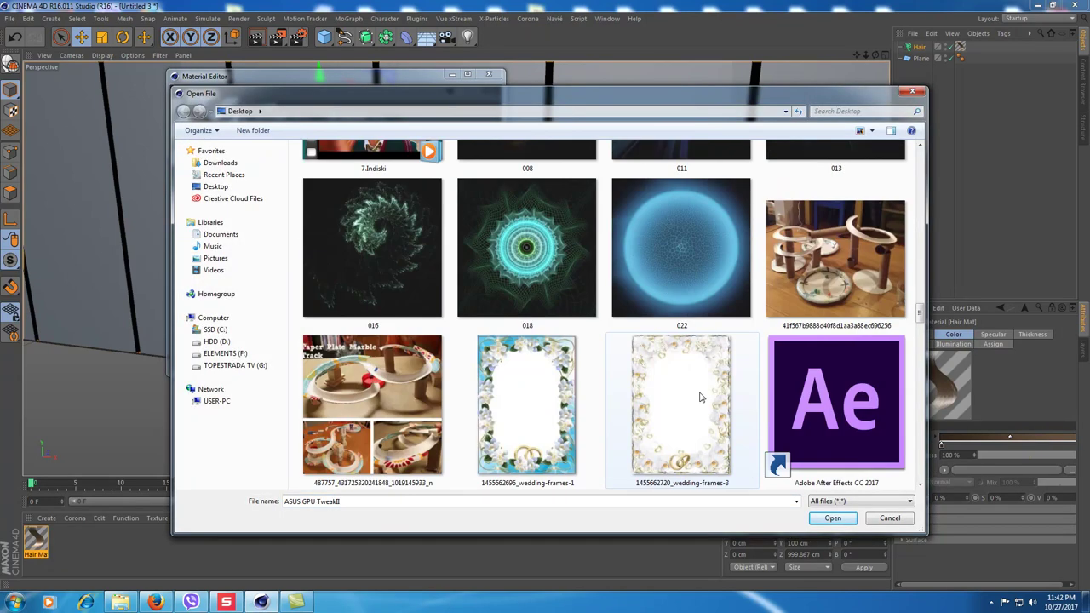
scroll(700, 397, down, 2)
scroll(647, 341, up, 4)
click(681, 217)
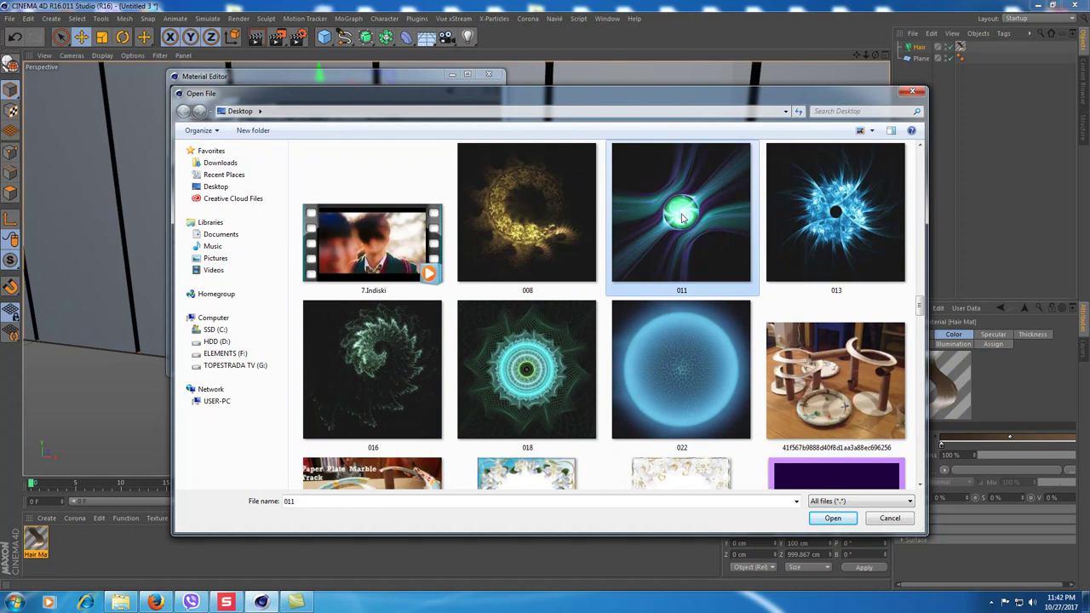
click(818, 520)
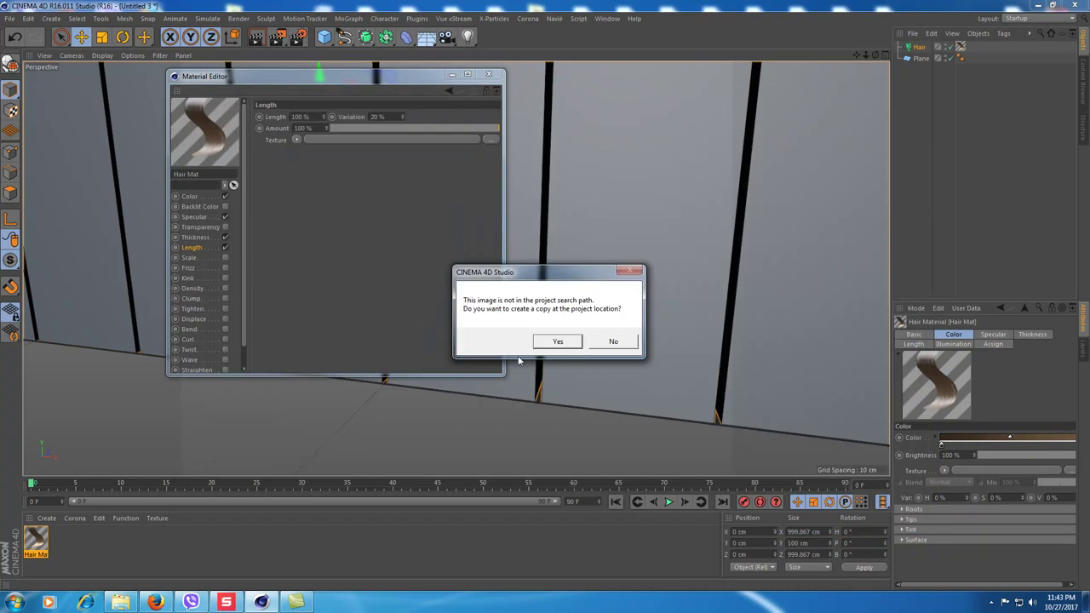
click(570, 344)
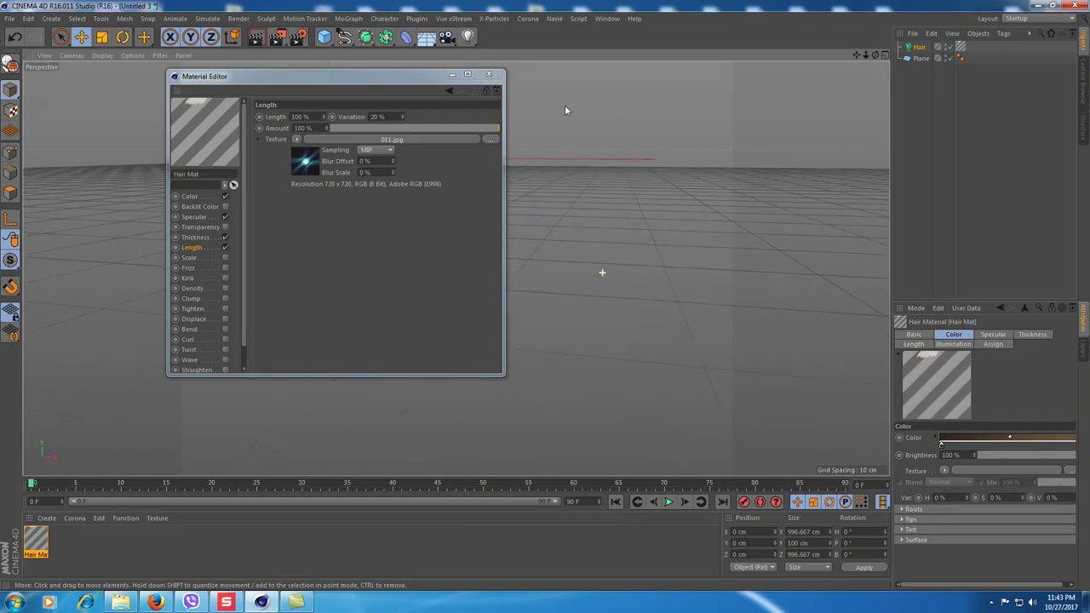
Move the material editor aside, orbit and zoom around the hair terrain, then close the editor.
drag(394, 77, 839, 136)
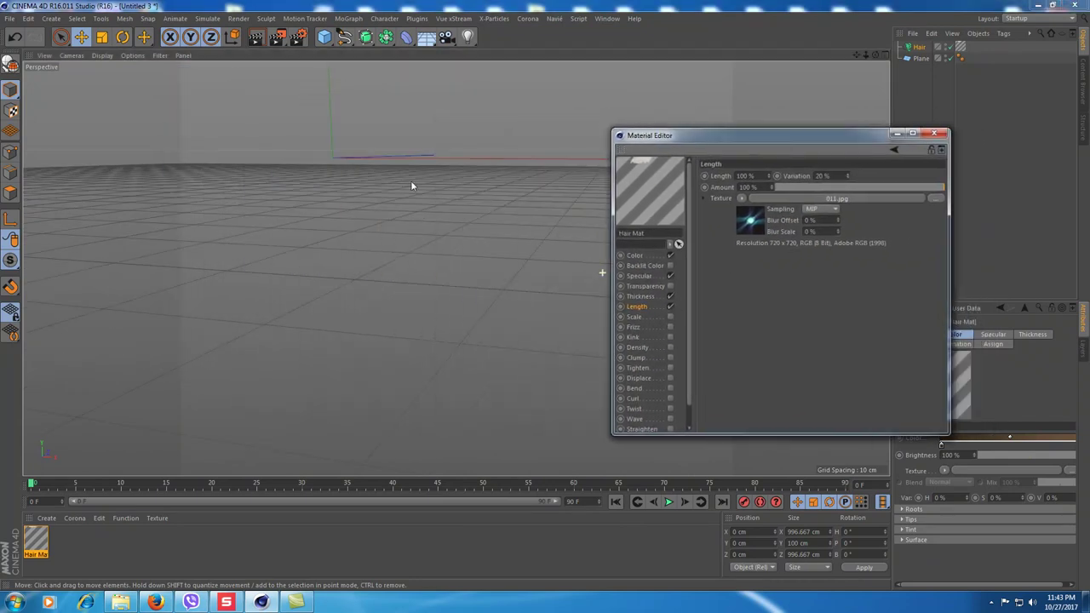
alt+drag(417, 176, 404, 196)
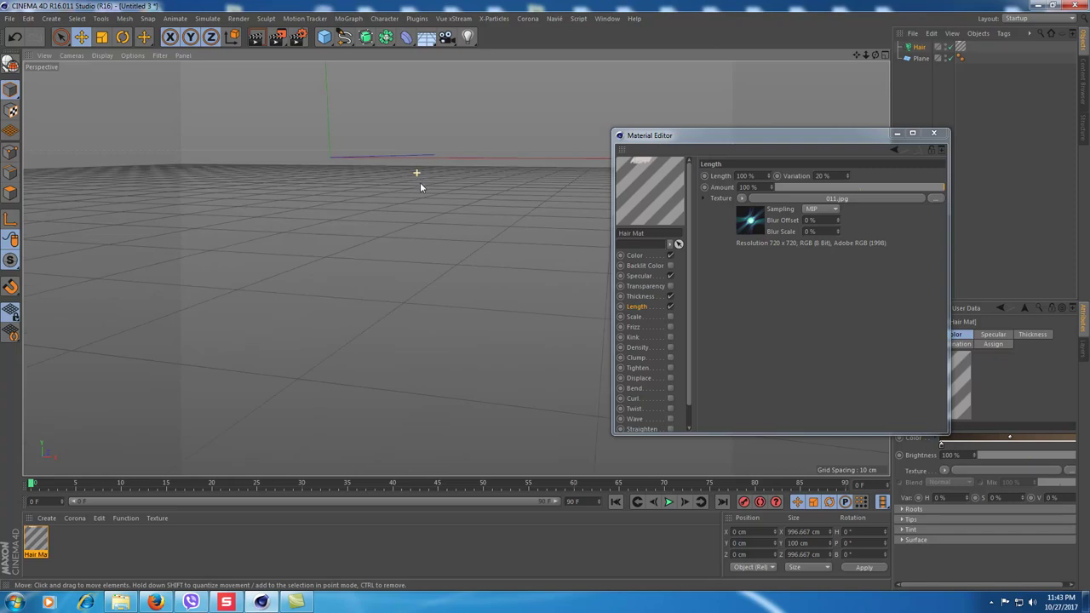
scroll(405, 193, up, 1)
scroll(404, 194, up, 1)
scroll(404, 193, up, 1)
scroll(403, 194, up, 1)
scroll(402, 197, up, 1)
scroll(401, 197, up, 1)
scroll(401, 196, up, 1)
scroll(600, 161, up, 1)
scroll(596, 171, up, 1)
scroll(588, 188, up, 1)
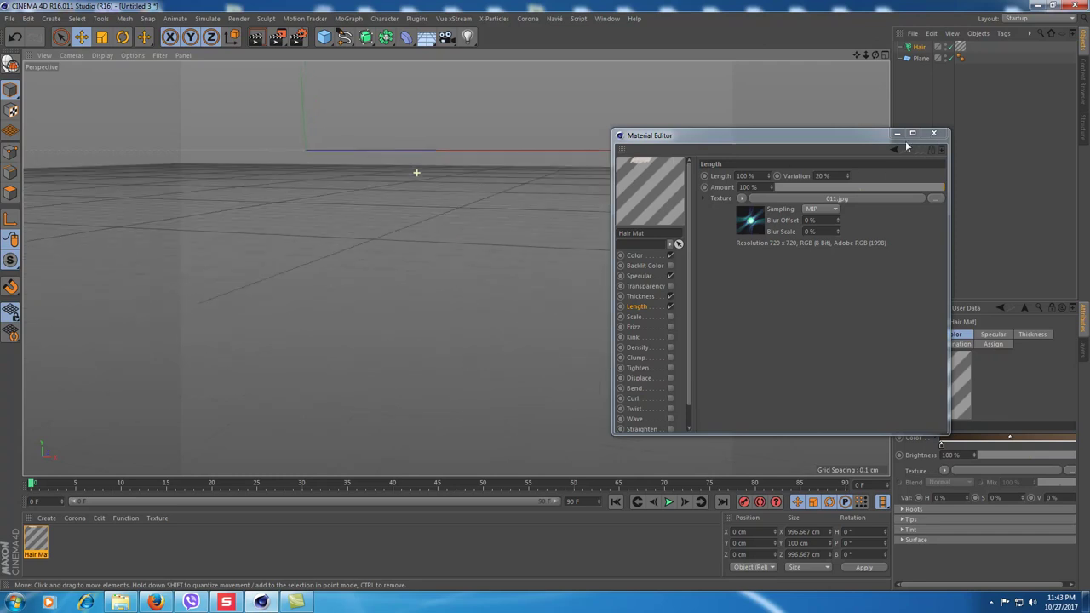
scroll(554, 193, up, 1)
scroll(530, 194, up, 2)
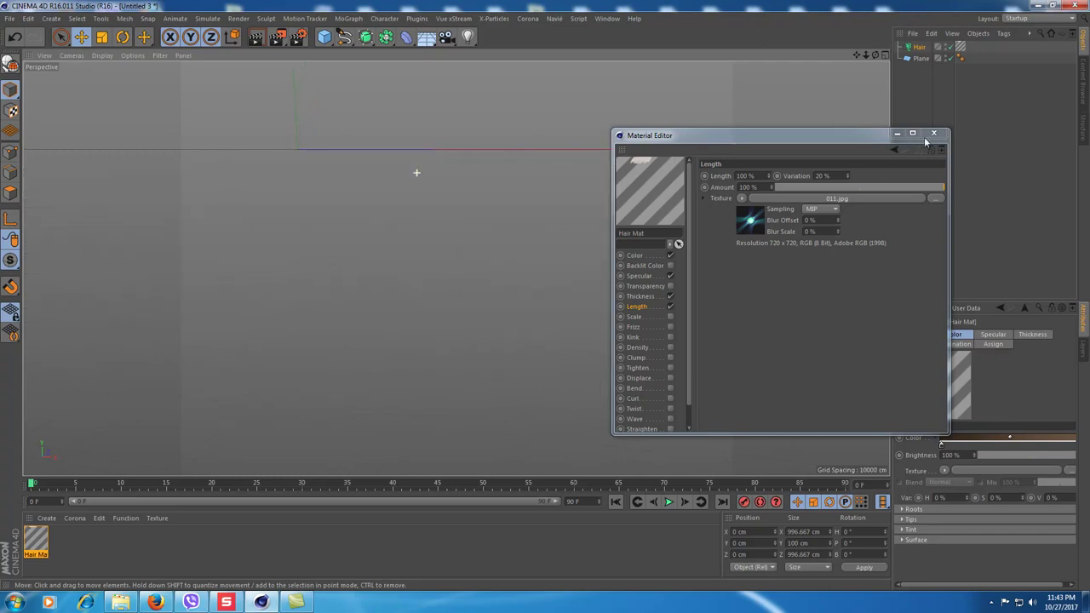
scroll(465, 263, up, 1)
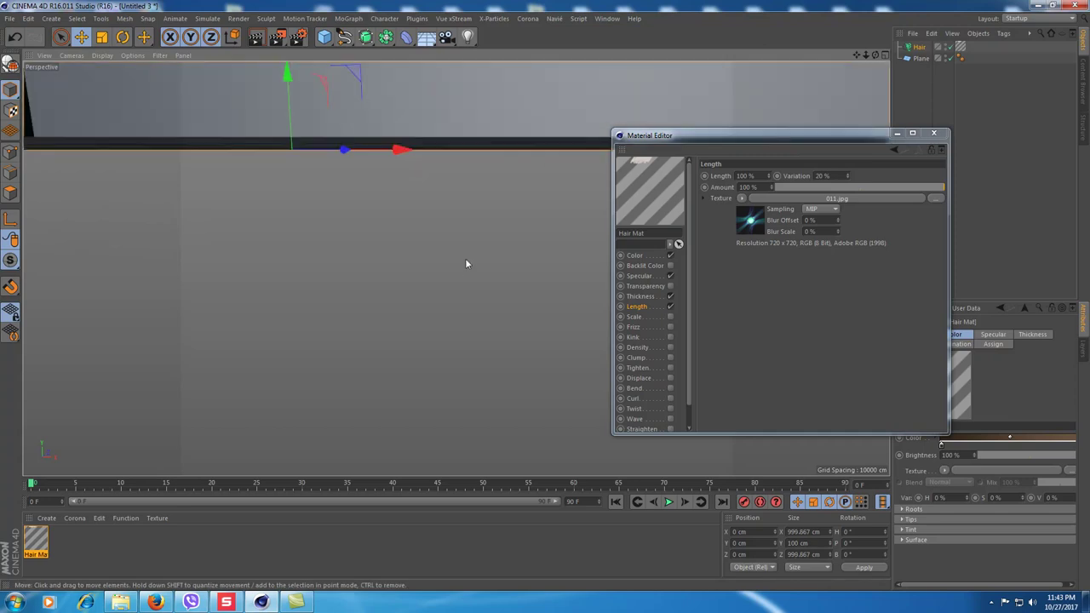
click(933, 133)
Zoom in and back out on the hair terrain and deselect the hair object.
scroll(568, 246, up, 2)
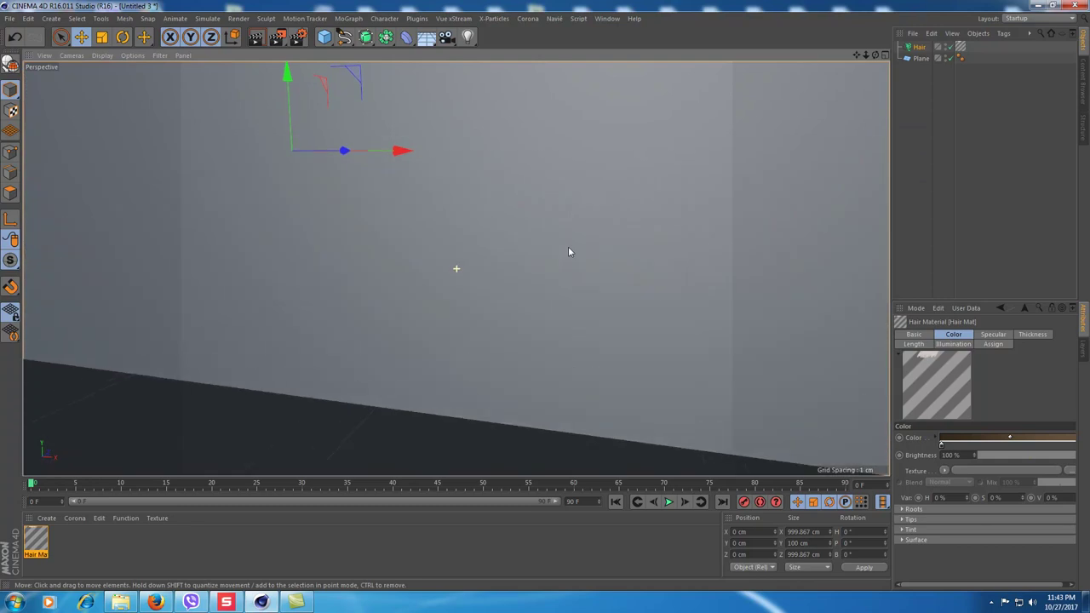
scroll(550, 242, up, 2)
scroll(550, 242, up, 2)
scroll(546, 245, up, 2)
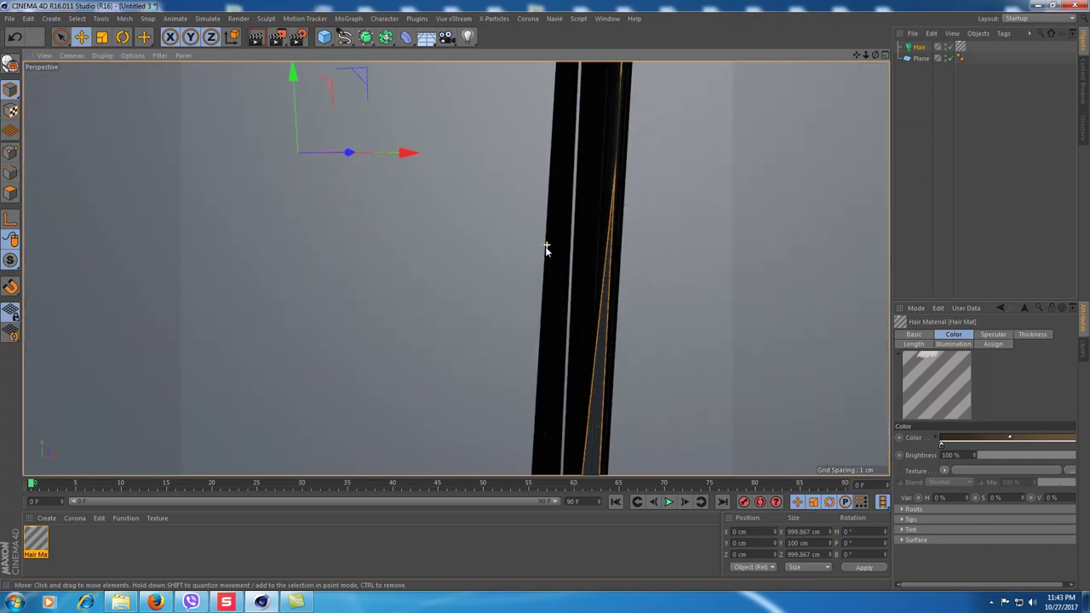
scroll(545, 247, up, 2)
scroll(541, 248, up, 2)
scroll(534, 250, up, 2)
scroll(533, 251, down, 2)
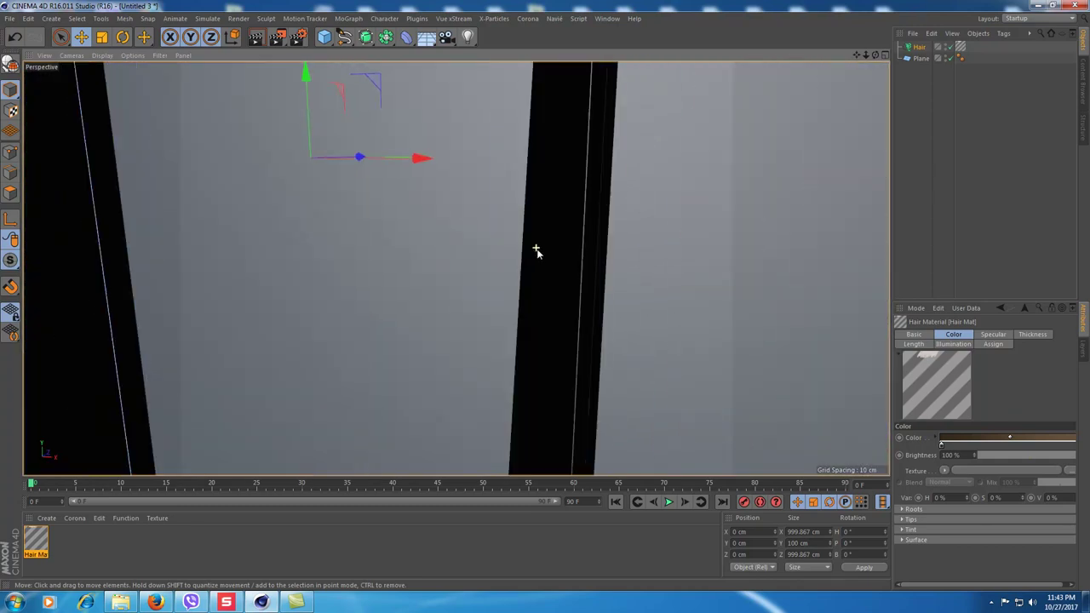
scroll(535, 252, down, 2)
scroll(537, 251, down, 2)
scroll(536, 260, down, 2)
scroll(538, 261, down, 2)
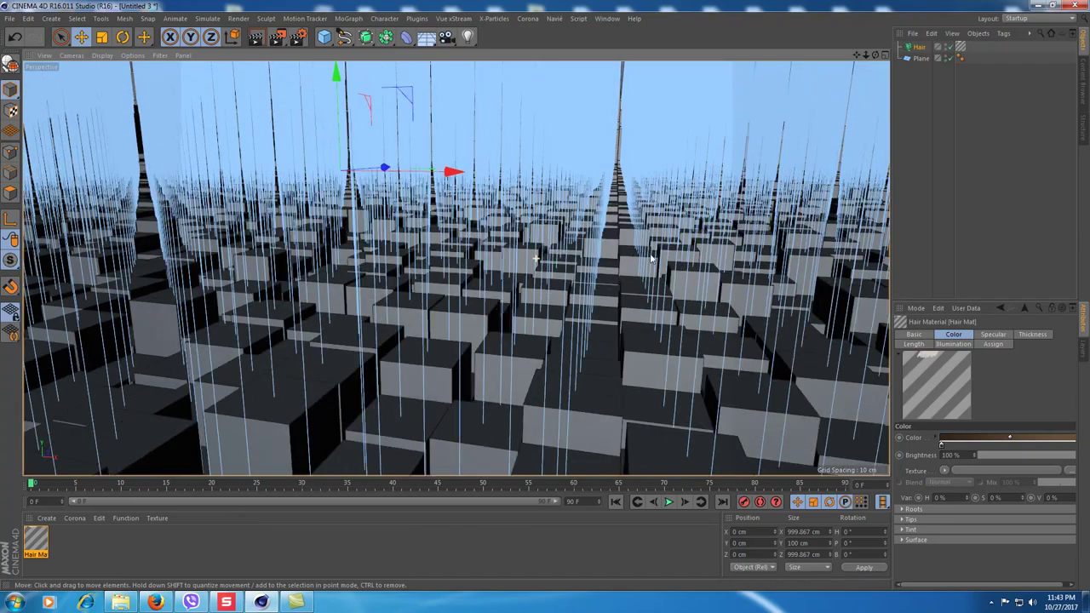
scroll(537, 261, down, 1)
click(904, 149)
Orbit low to see the raised hill and open Hair Mat on its 011.jpg-driven Length channel.
scroll(553, 236, down, 3)
scroll(553, 236, down, 2)
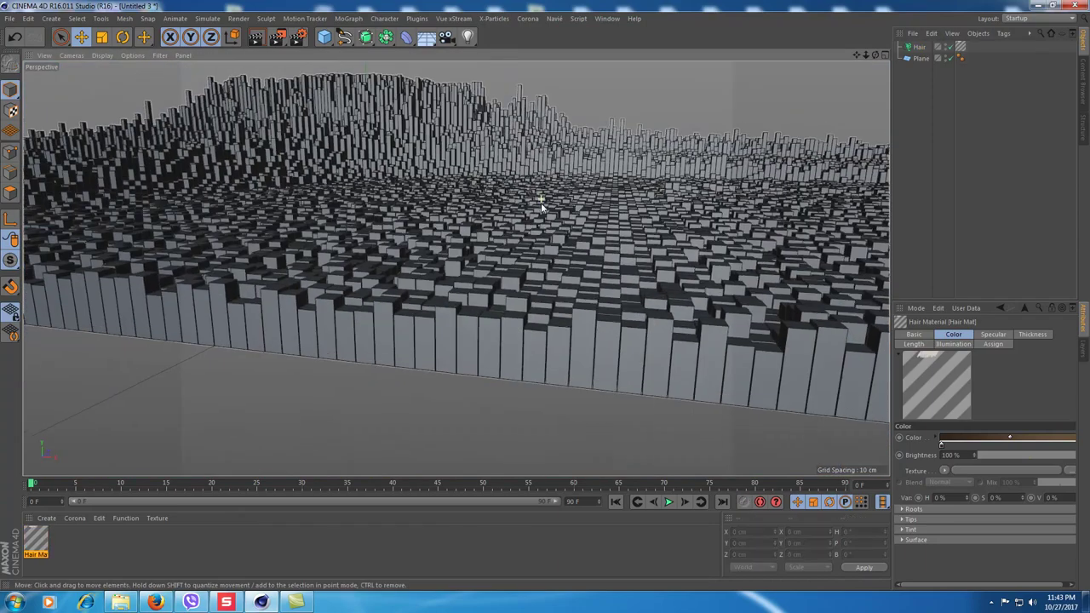
scroll(535, 212, down, 2)
scroll(455, 265, down, 2)
scroll(490, 259, down, 2)
mouse_move(489, 259)
alt+mouse_down()
mouse_move(609, 191)
mouse_move(340, 275)
alt+mouse_up()
double_click(35, 542)
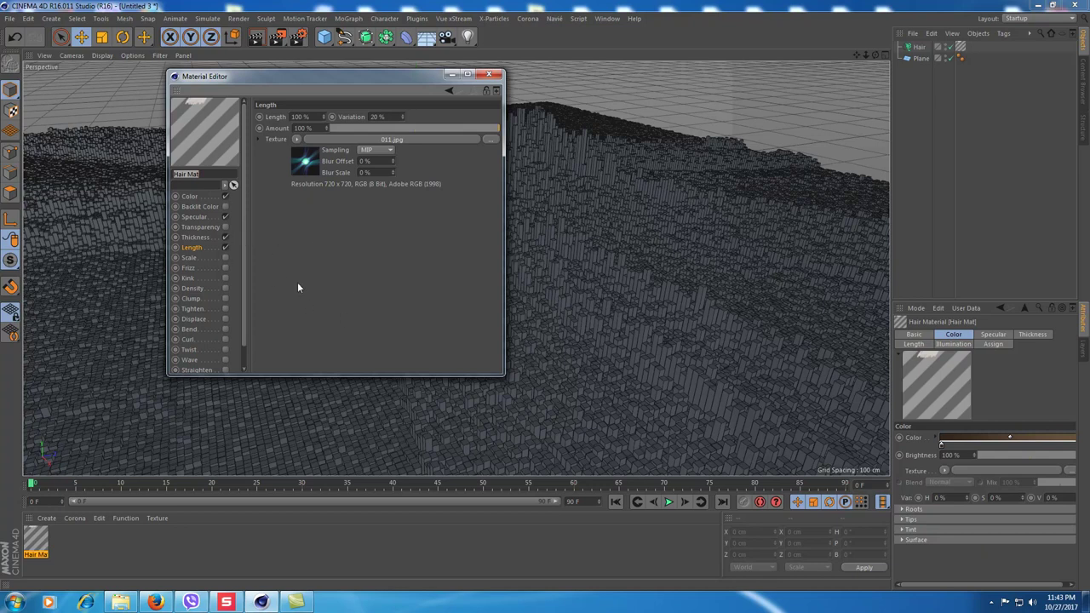
Close the Hair Mat editor and orbit high then low to view the blocky hair terrain.
click(493, 76)
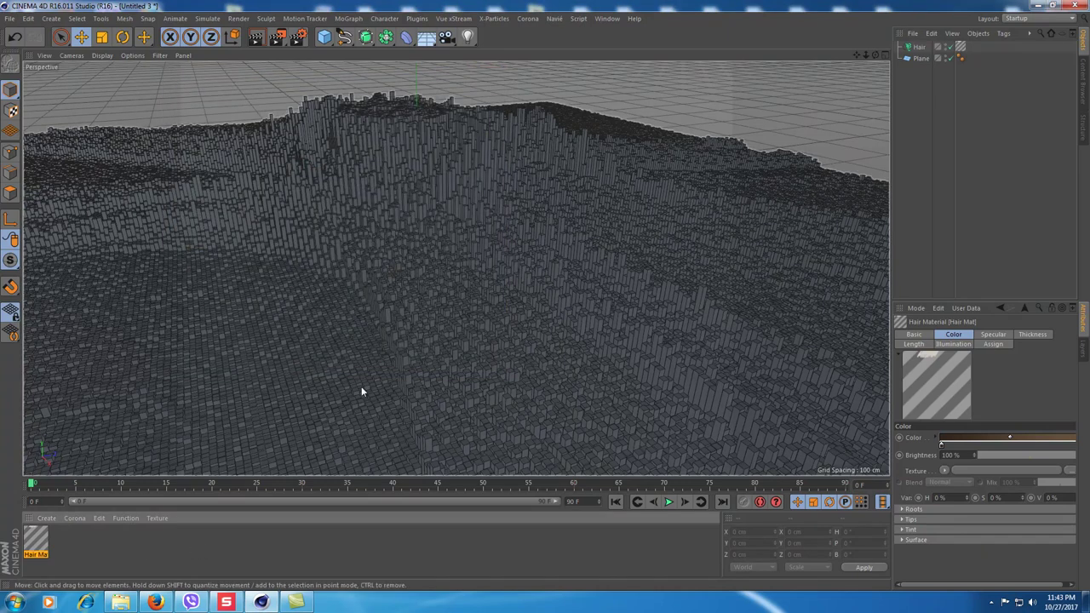
mouse_move(555, 235)
alt+mouse_down()
mouse_move(560, 199)
mouse_move(492, 227)
mouse_move(401, 204)
alt+mouse_up()
mouse_move(615, 217)
alt+mouse_down()
mouse_move(505, 292)
mouse_move(608, 258)
mouse_move(496, 215)
mouse_move(505, 235)
mouse_move(533, 214)
mouse_move(560, 287)
mouse_move(585, 302)
mouse_move(533, 200)
mouse_move(563, 253)
alt+mouse_up()
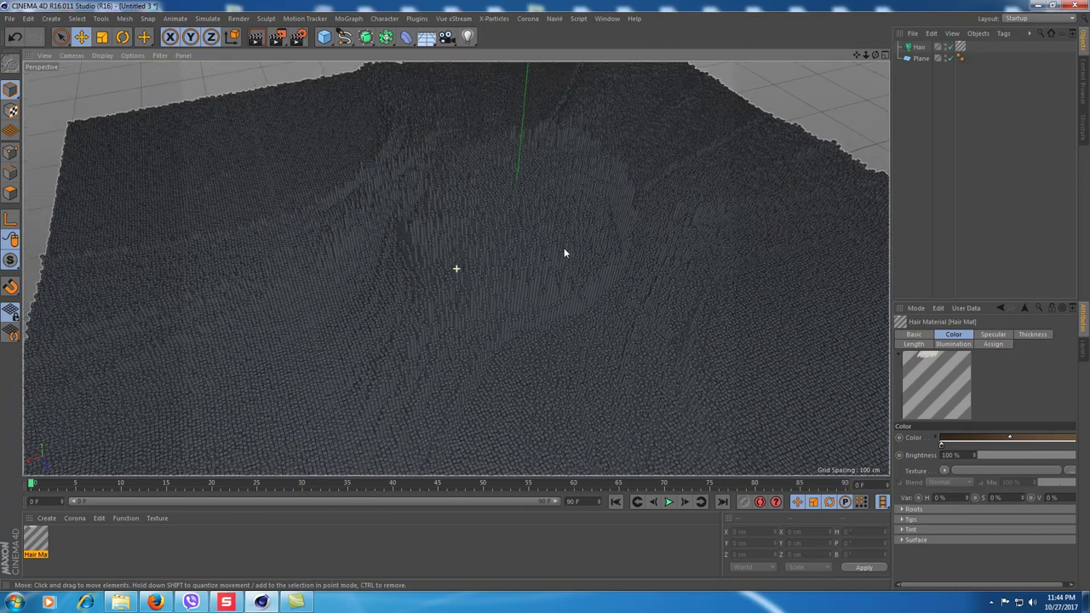
click(959, 47)
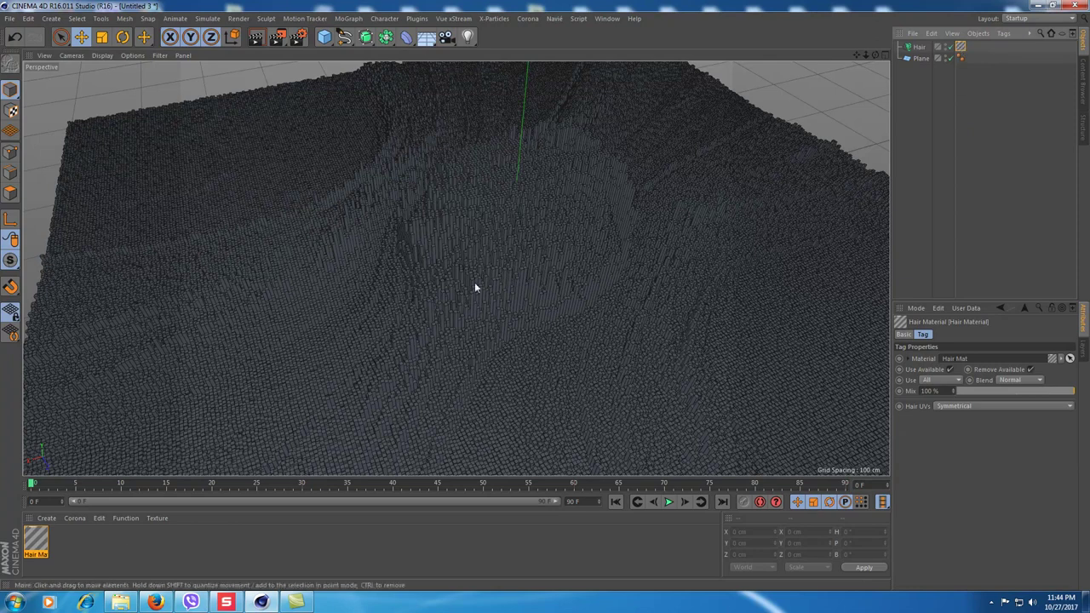
click(120, 549)
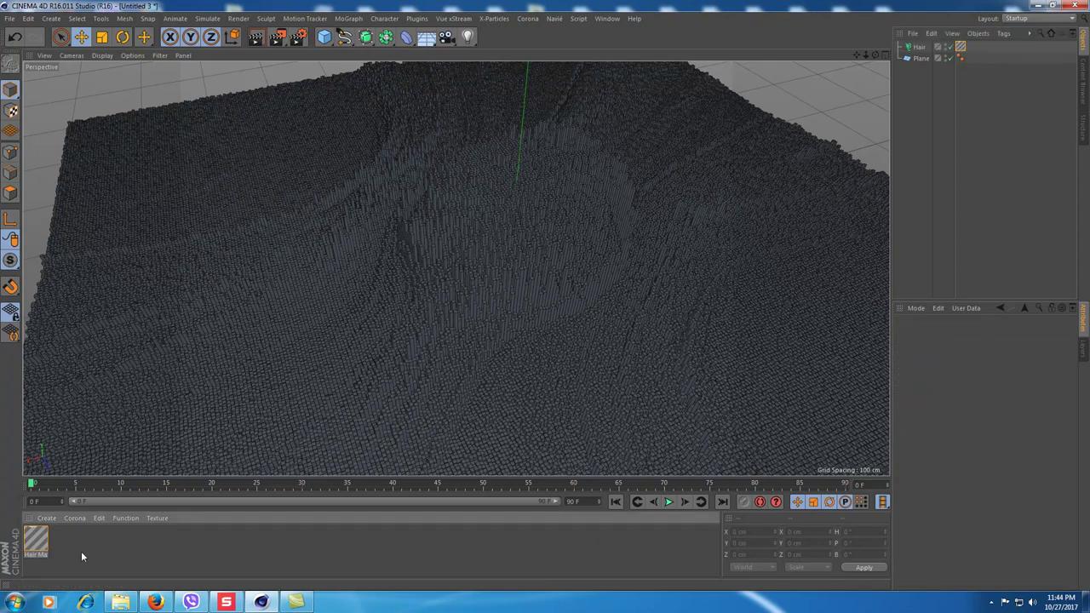
Create a new material, Mat, with Ctrl+N and open it for editing.
click(38, 545)
key(ctrl+n)
double_click(36, 540)
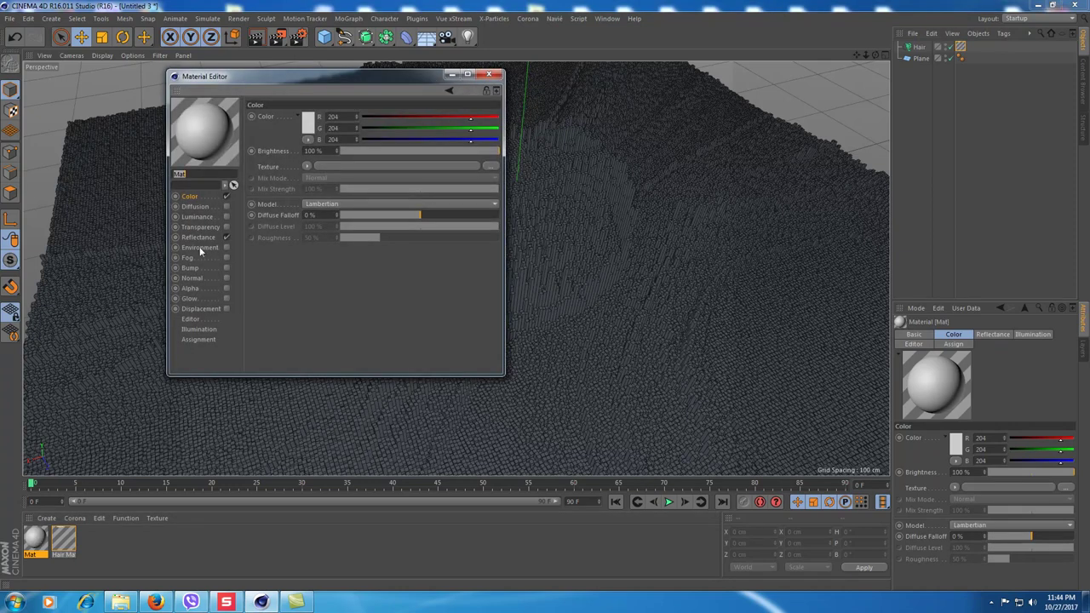
Load 011.jpg as Mat's Color texture and close the material editor.
click(492, 171)
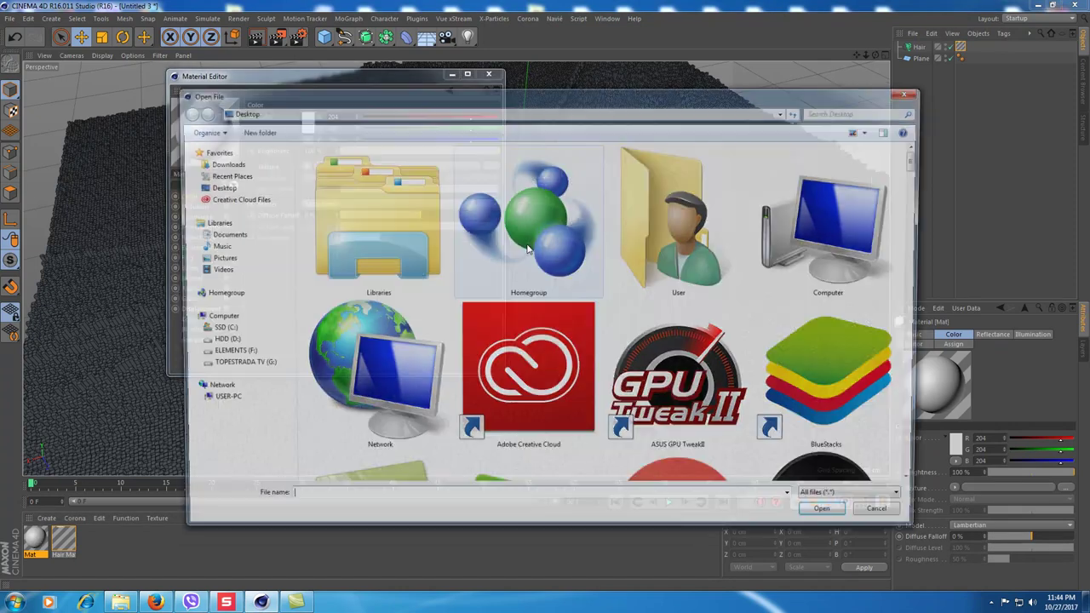
scroll(663, 374, down, 3)
scroll(662, 374, down, 3)
scroll(663, 374, down, 3)
scroll(662, 374, down, 5)
scroll(657, 377, down, 2)
click(684, 409)
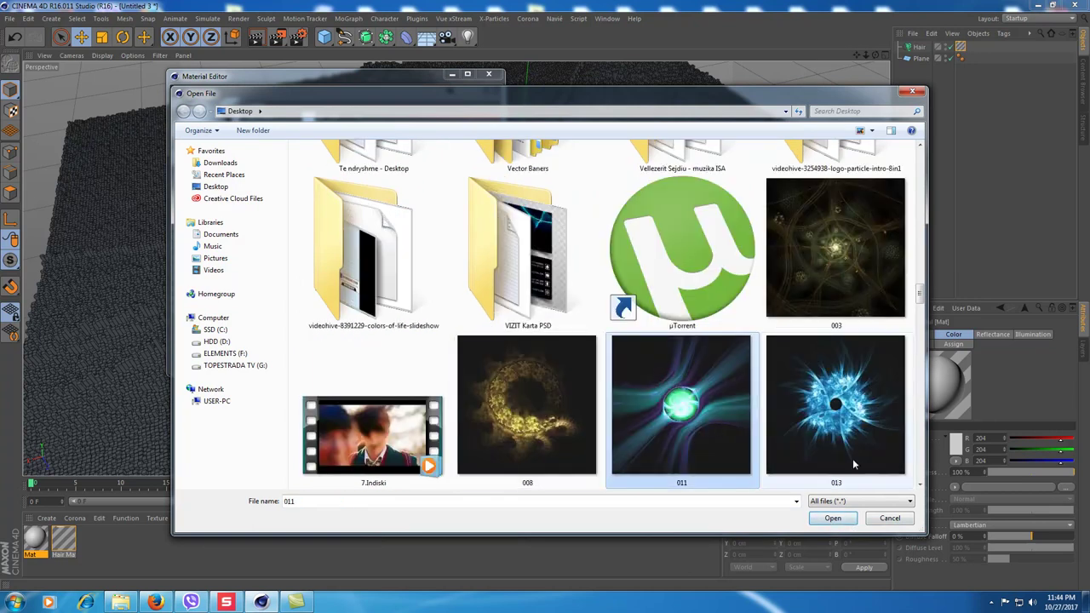
click(834, 520)
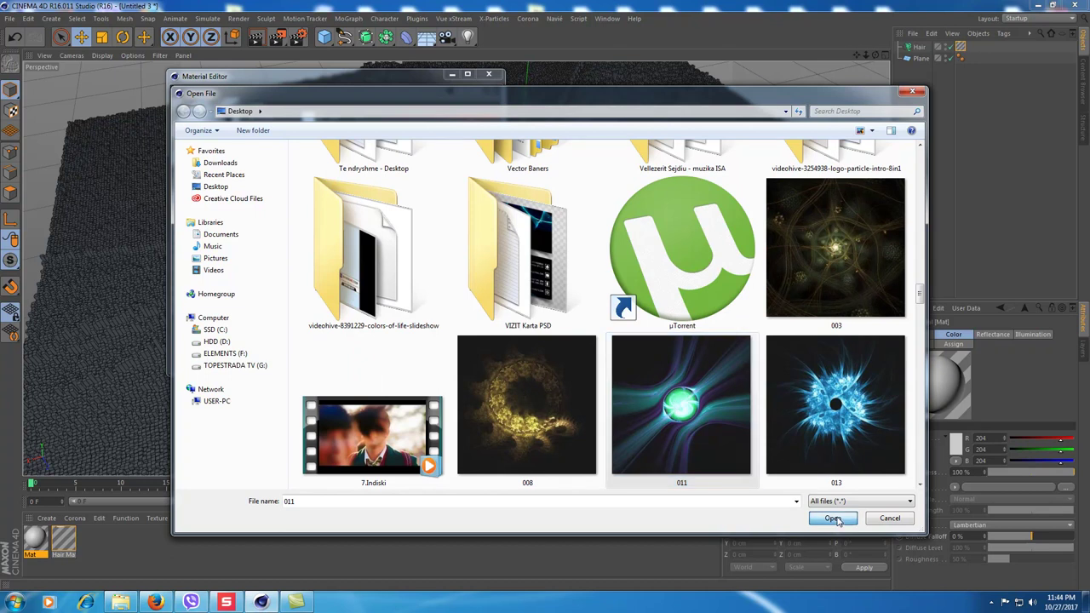
click(572, 341)
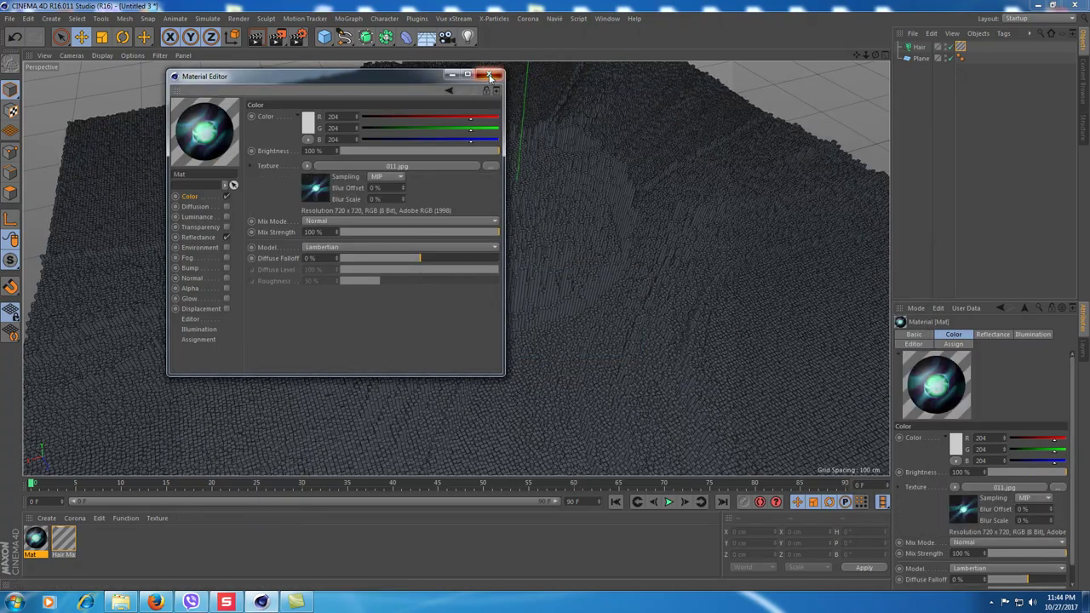
click(490, 76)
click(961, 46)
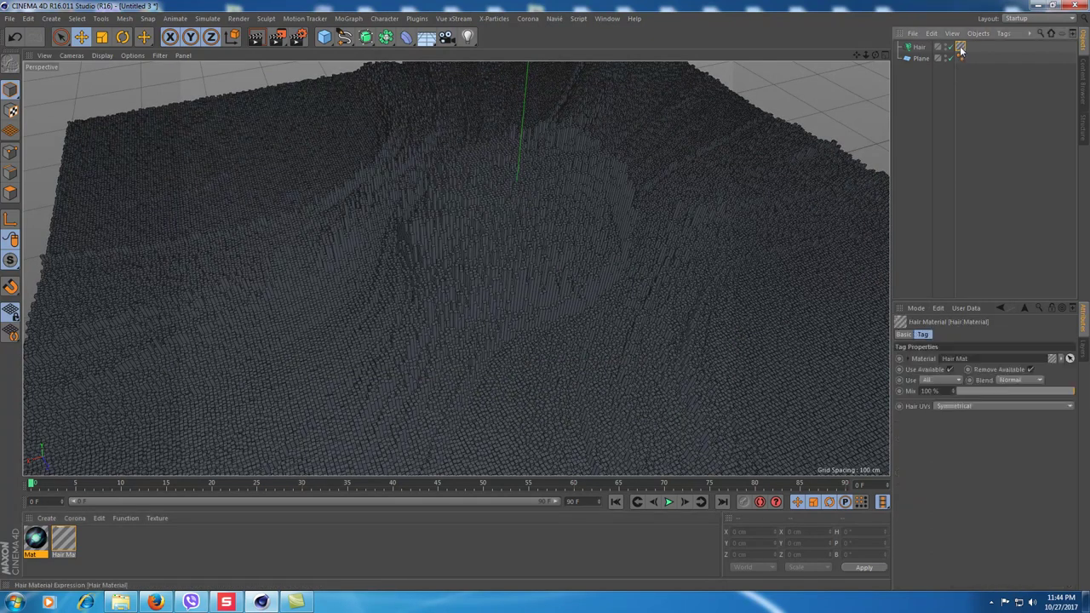
Drag Mat onto the Plane and set its texture tag projection to Flat.
click(903, 334)
click(922, 334)
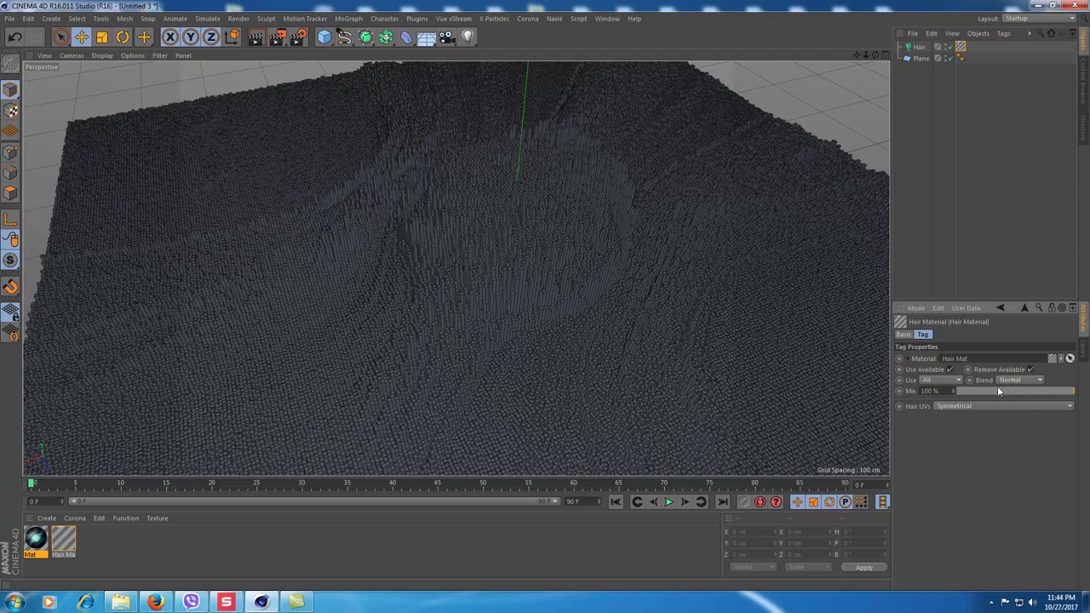
click(980, 76)
click(960, 47)
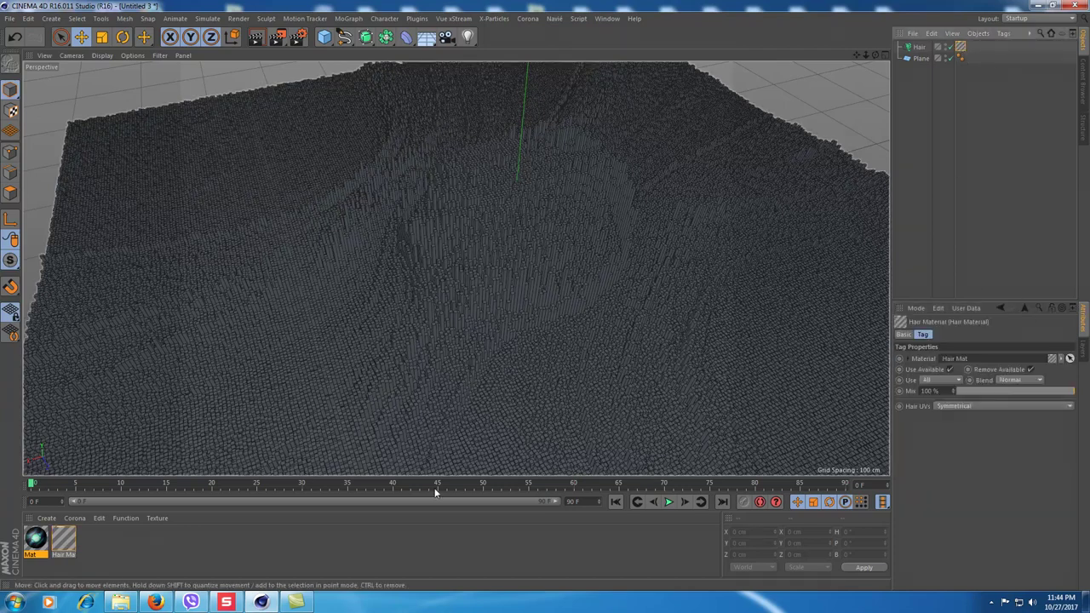
mouse_move(35, 538)
mouse_down()
mouse_move(857, 67)
mouse_move(923, 59)
mouse_up()
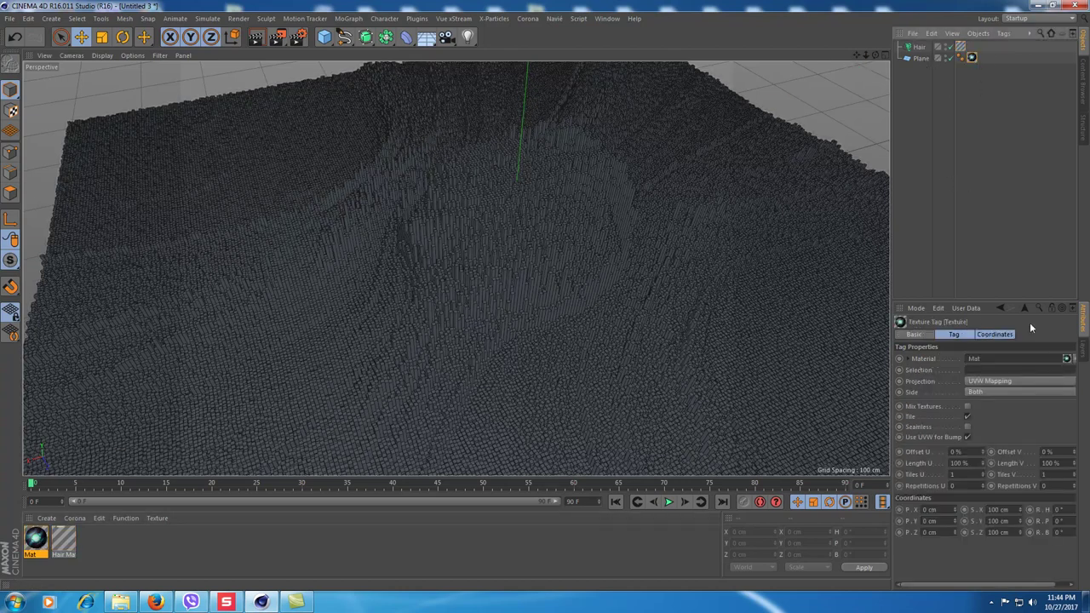
click(1008, 383)
click(984, 414)
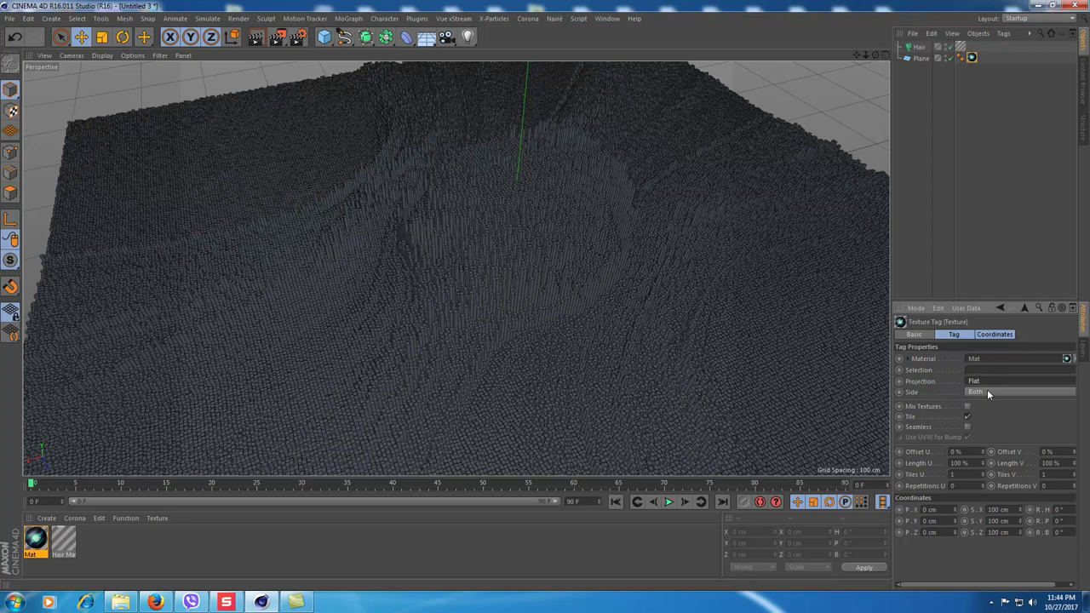
click(969, 89)
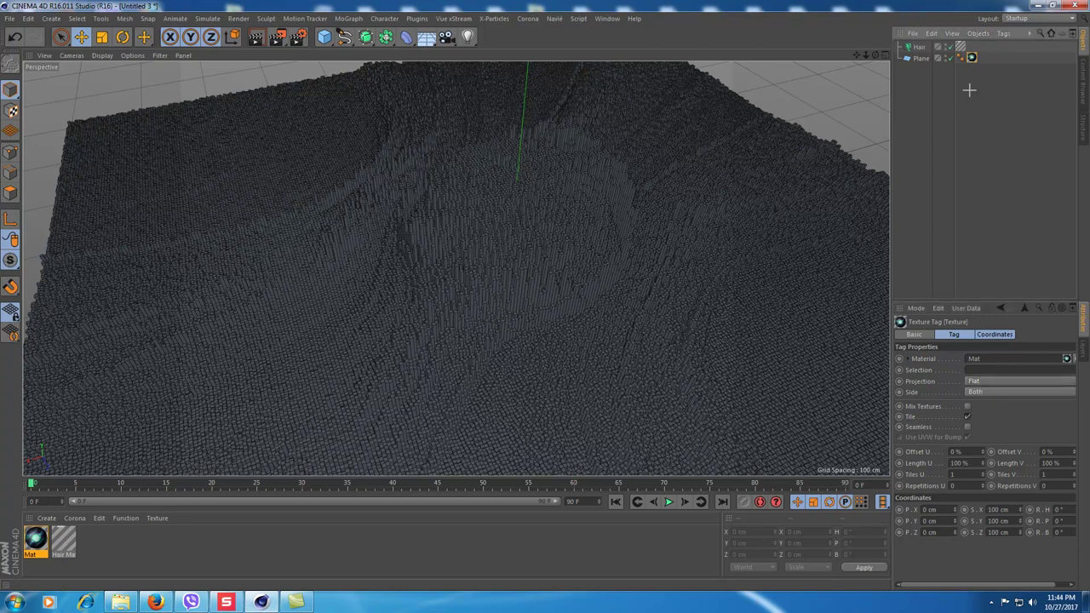
In the Mat tag's coordinates, set R.P to -90° and S.X, S.Y, S.Z to 500 cm.
click(973, 58)
click(994, 334)
click(1068, 370)
text(-9)
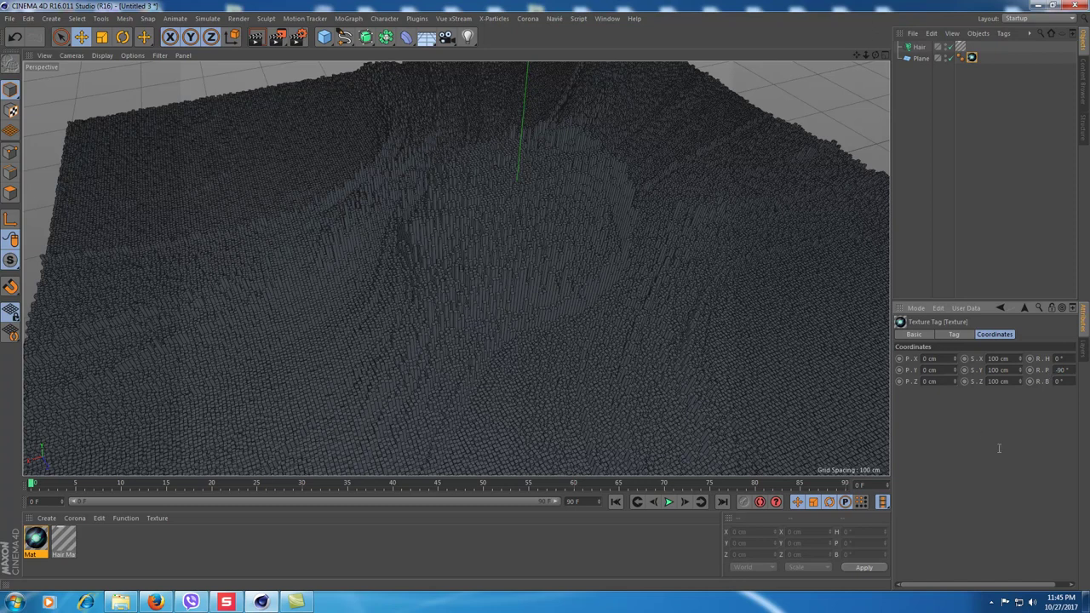
click(1001, 359)
text(1)
click(1005, 371)
text(500)
click(1013, 382)
text(500)
key(Return)
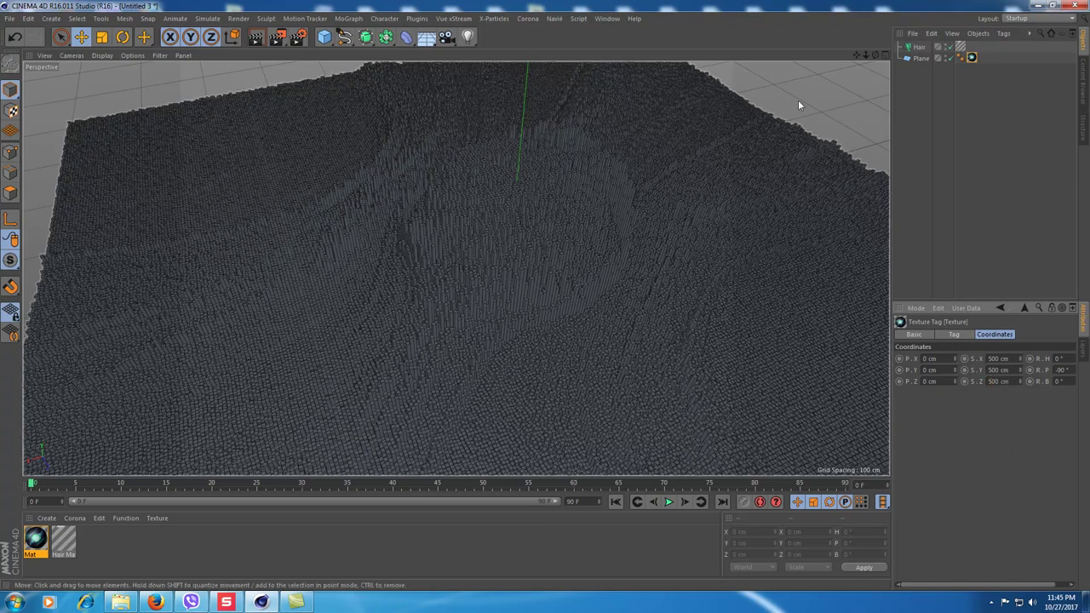
Ctrl-drag a copy of the Mat texture tag from the Plane onto the Hair object.
click(973, 58)
ctrl+drag(973, 49, 972, 47)
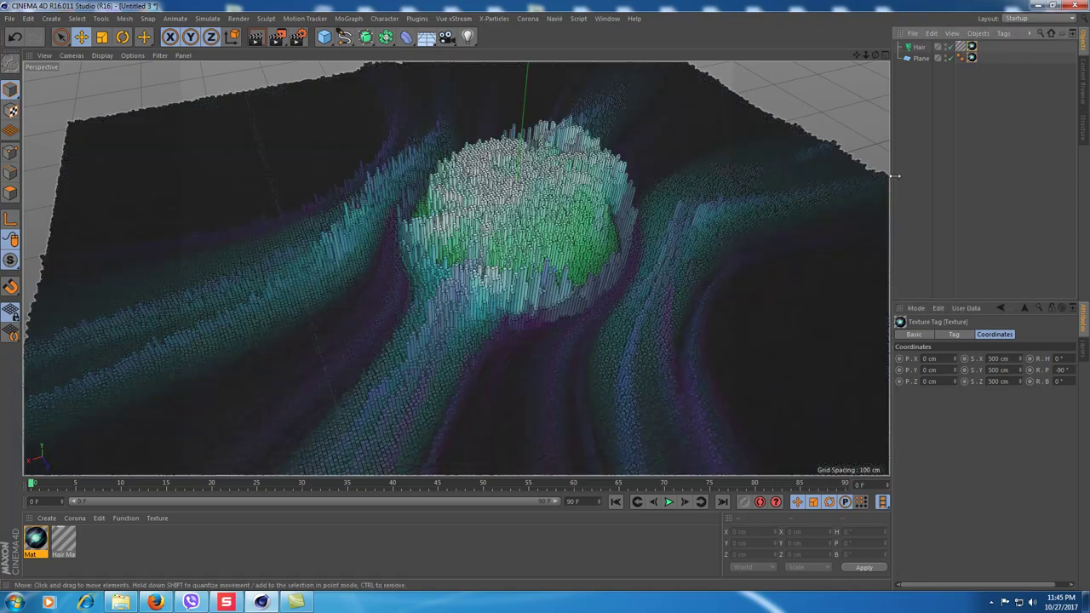
click(921, 115)
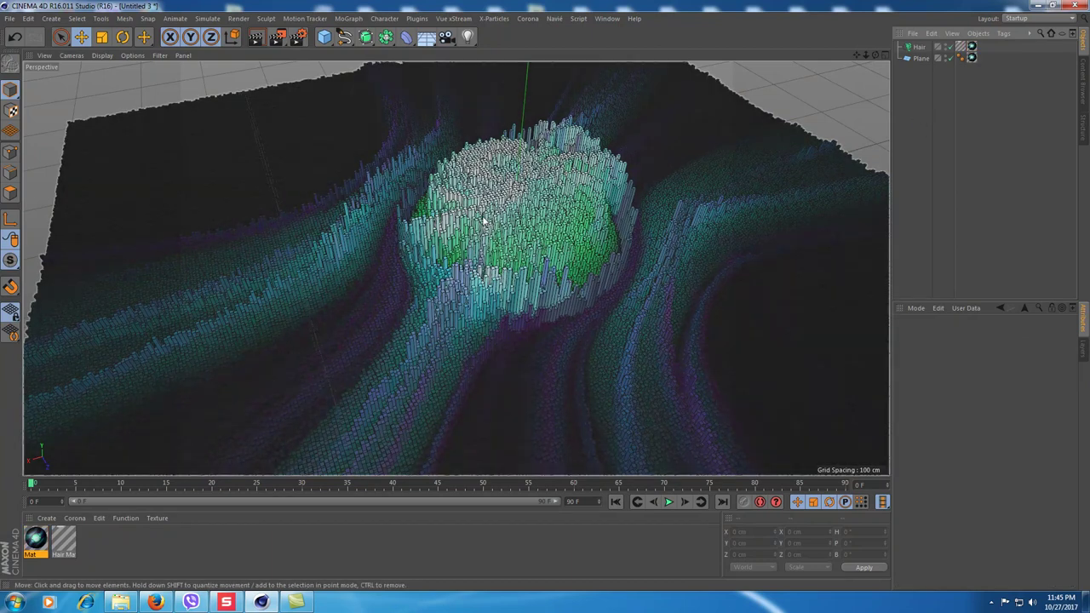
Orbit closer to the coloured hair mound and render it in the viewport with Ctrl+R.
mouse_move(533, 220)
alt+mouse_down()
mouse_move(514, 198)
mouse_move(537, 285)
mouse_move(414, 245)
mouse_move(654, 242)
mouse_move(583, 273)
mouse_move(552, 185)
mouse_move(562, 275)
mouse_move(453, 236)
mouse_move(455, 292)
mouse_move(417, 243)
mouse_move(468, 266)
mouse_move(536, 244)
alt+mouse_up()
scroll(538, 285, up, 2)
scroll(538, 286, up, 1)
key(ctrl+r)
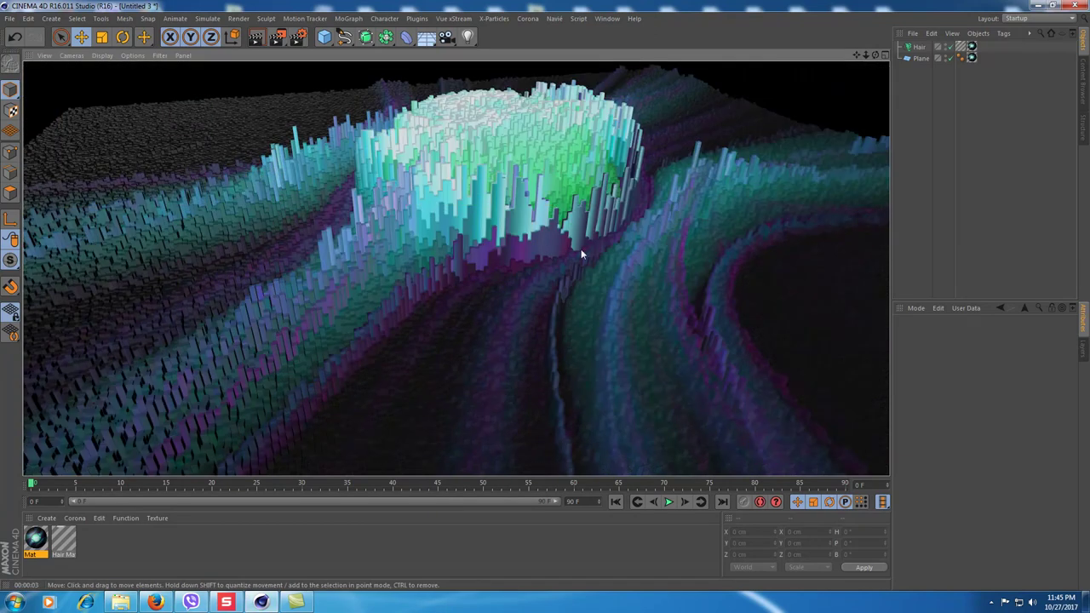
mouse_move(569, 221)
alt+mouse_down()
mouse_move(551, 273)
mouse_move(577, 225)
alt+mouse_up()
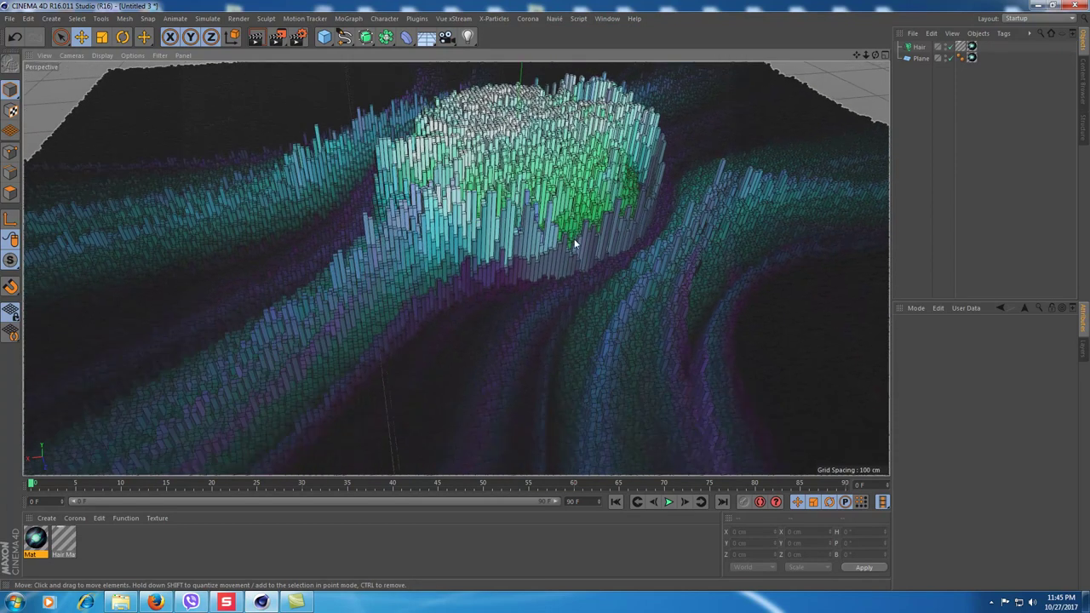
click(579, 223)
click(1042, 198)
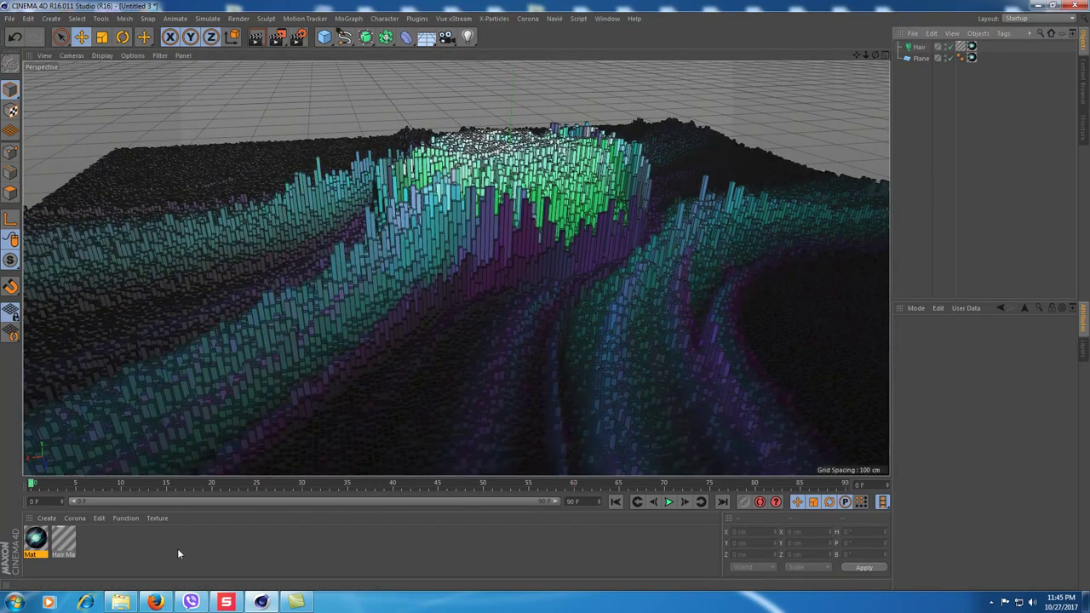
Add a Disc primitive and raise it high above the hair-covered plane.
click(177, 553)
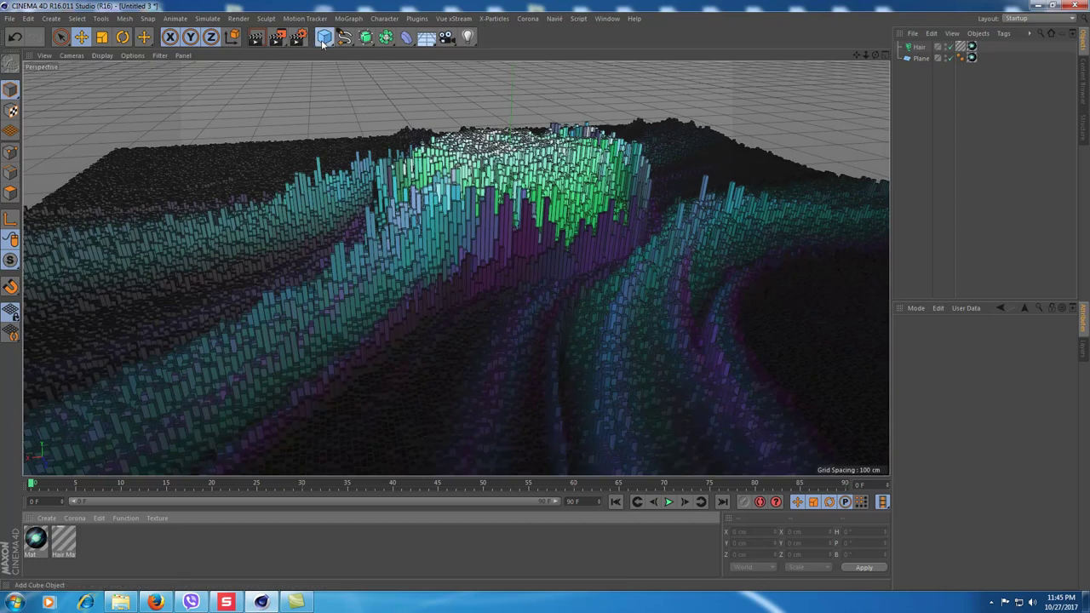
drag(321, 40, 365, 77)
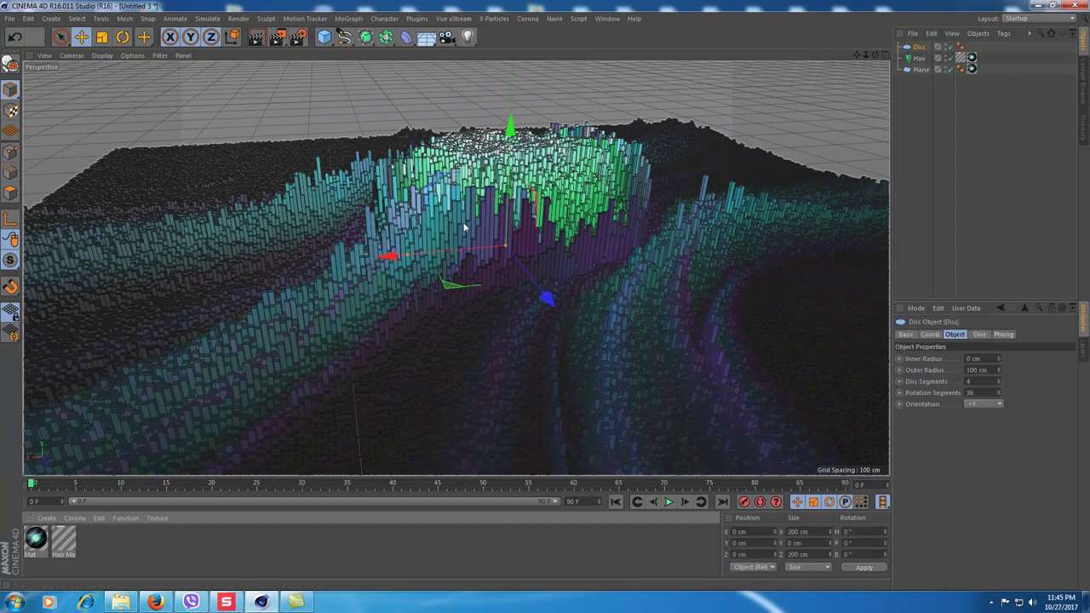
scroll(528, 152, down, 5)
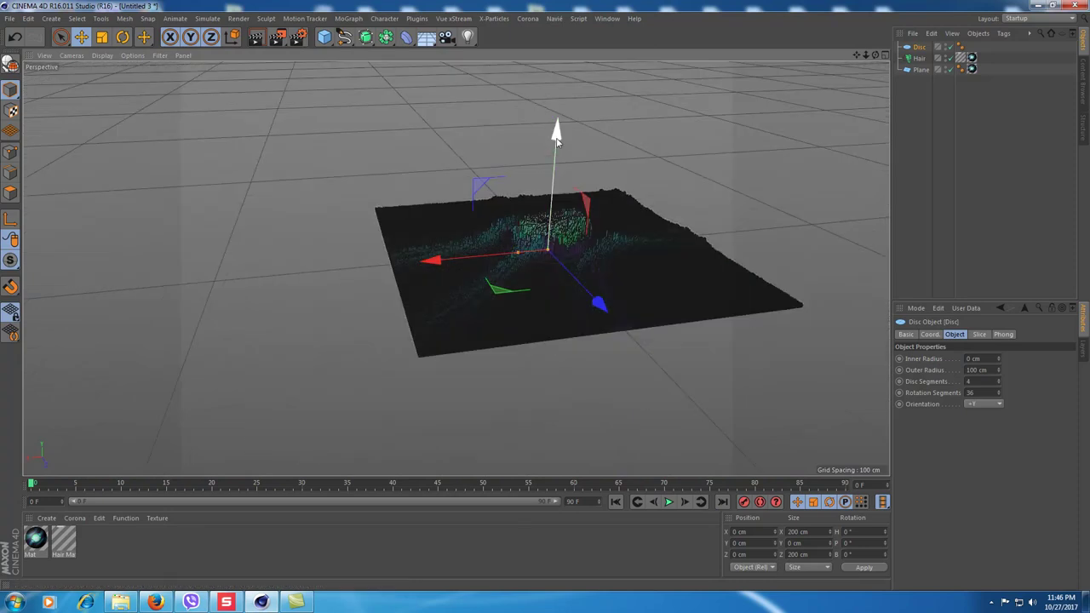
drag(556, 140, 558, 17)
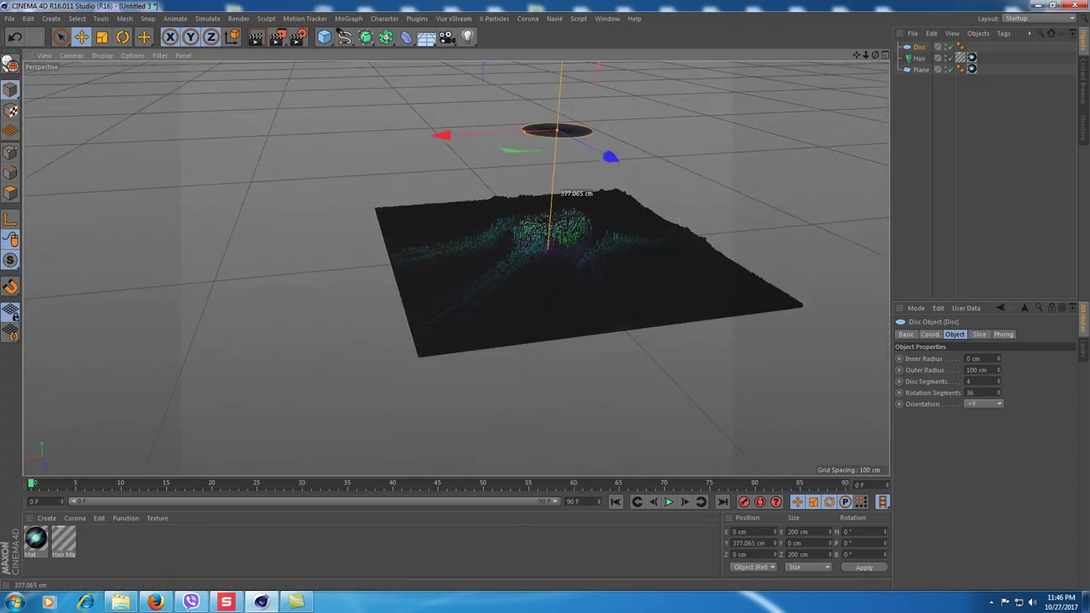
Scale the disc to about 425% and raise it further to roughly 792 cm.
click(121, 38)
click(101, 37)
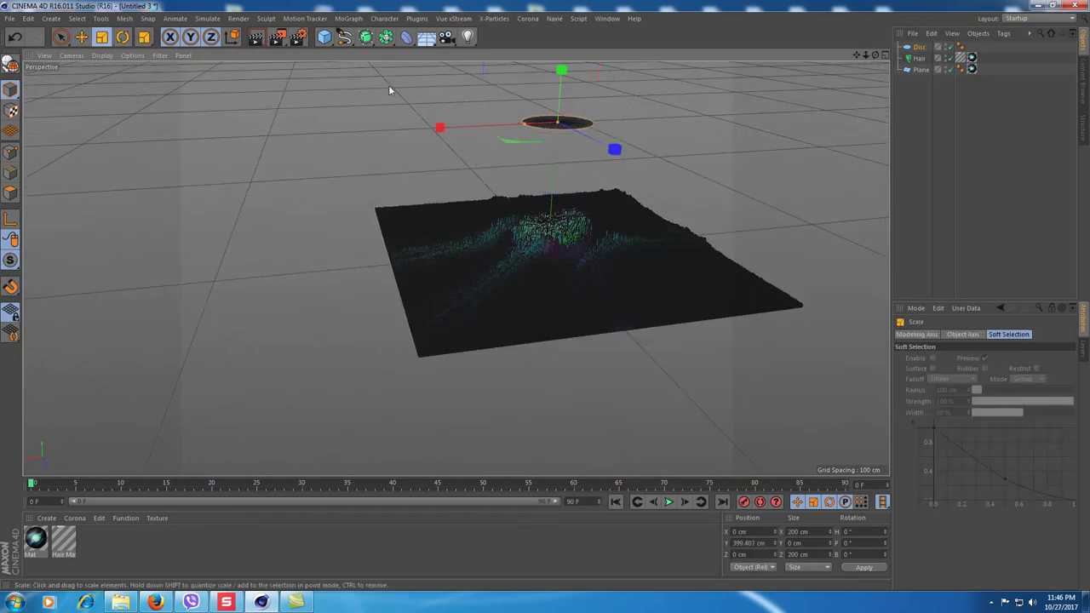
mouse_move(467, 137)
mouse_down()
mouse_move(852, 119)
mouse_move(604, 129)
mouse_up()
scroll(604, 129, down, 3)
alt+drag(628, 246, 587, 341)
click(62, 38)
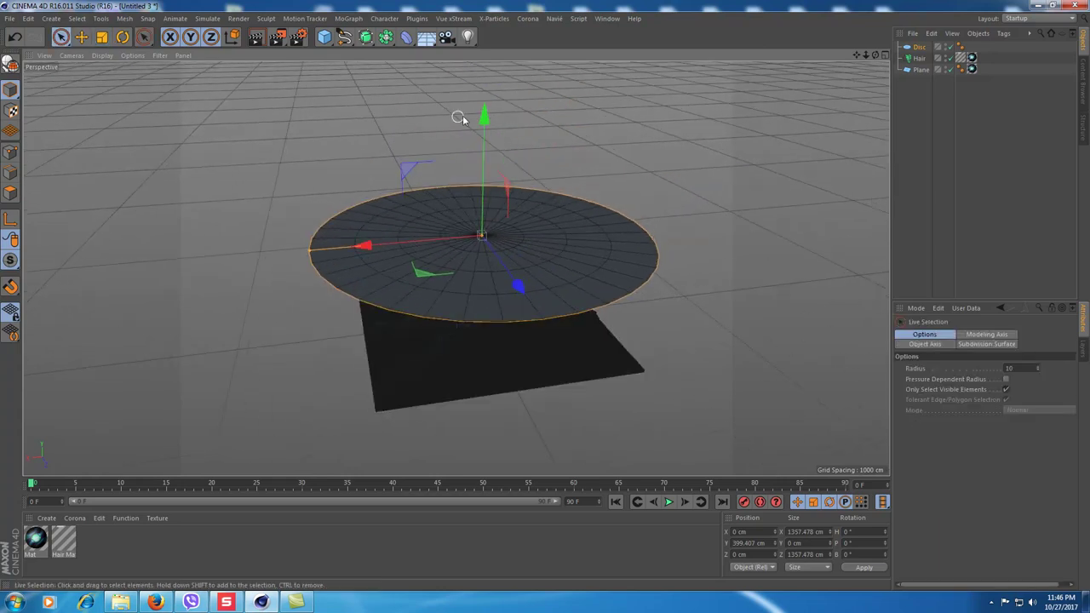
drag(479, 238, 473, 140)
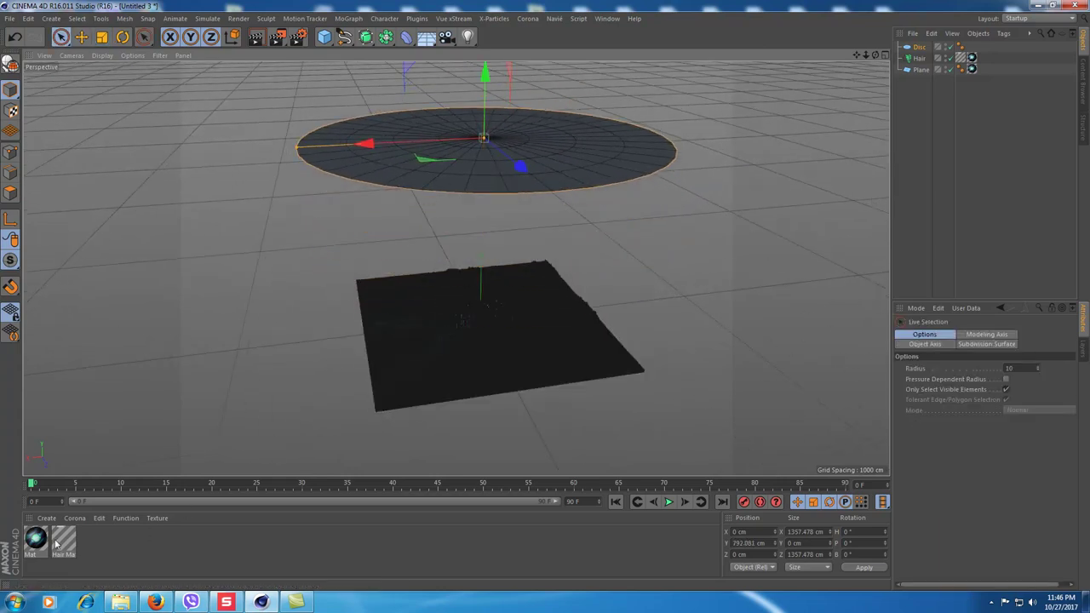
Create a new material, Mat.1, with white Luminance enabled.
double_click(136, 541)
double_click(35, 539)
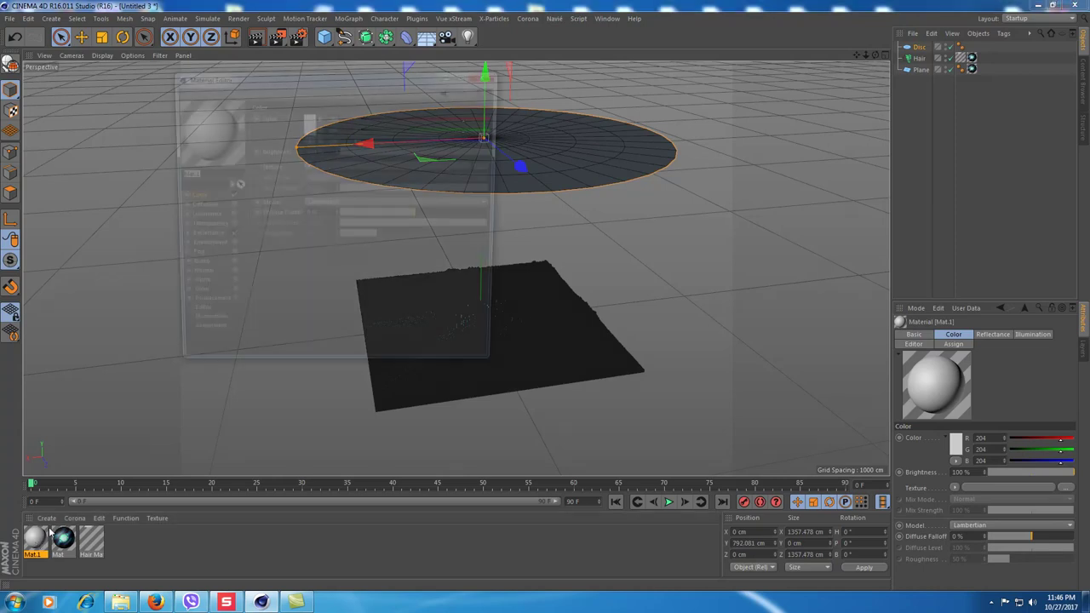
drag(331, 73, 191, 78)
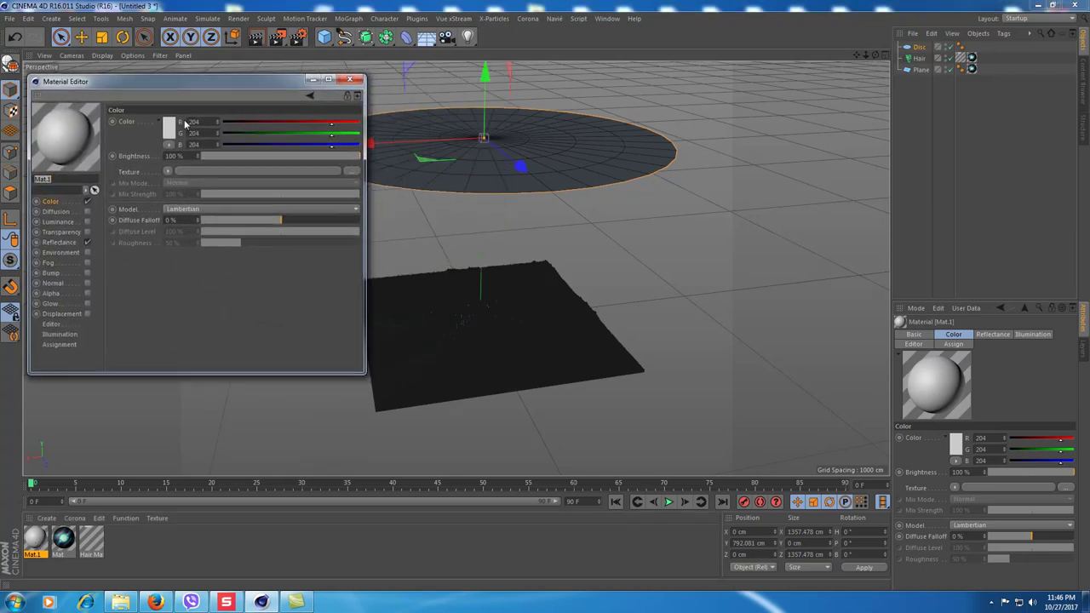
click(87, 221)
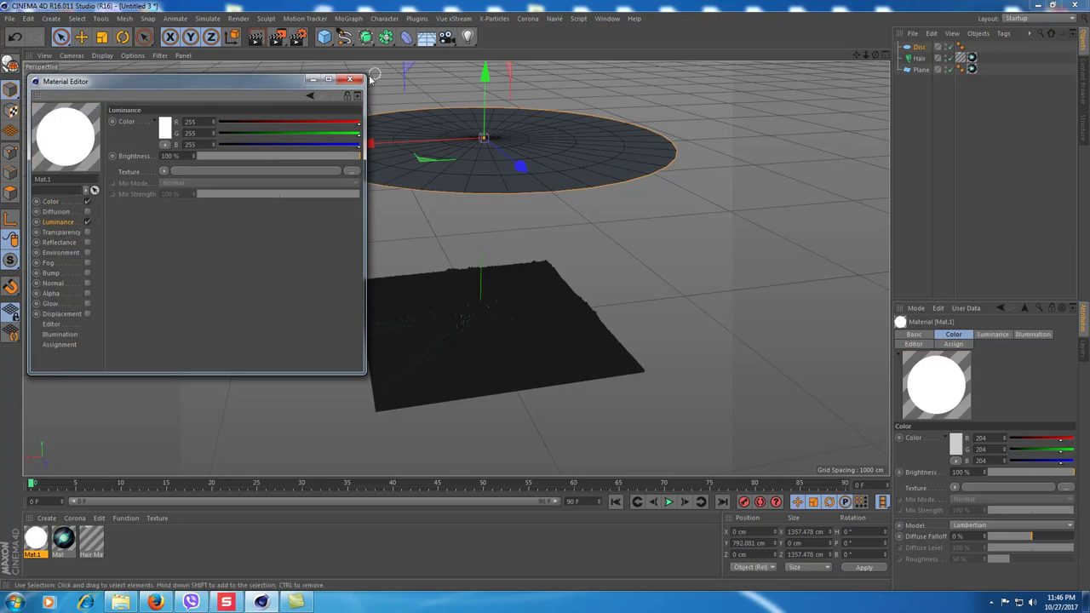
click(91, 543)
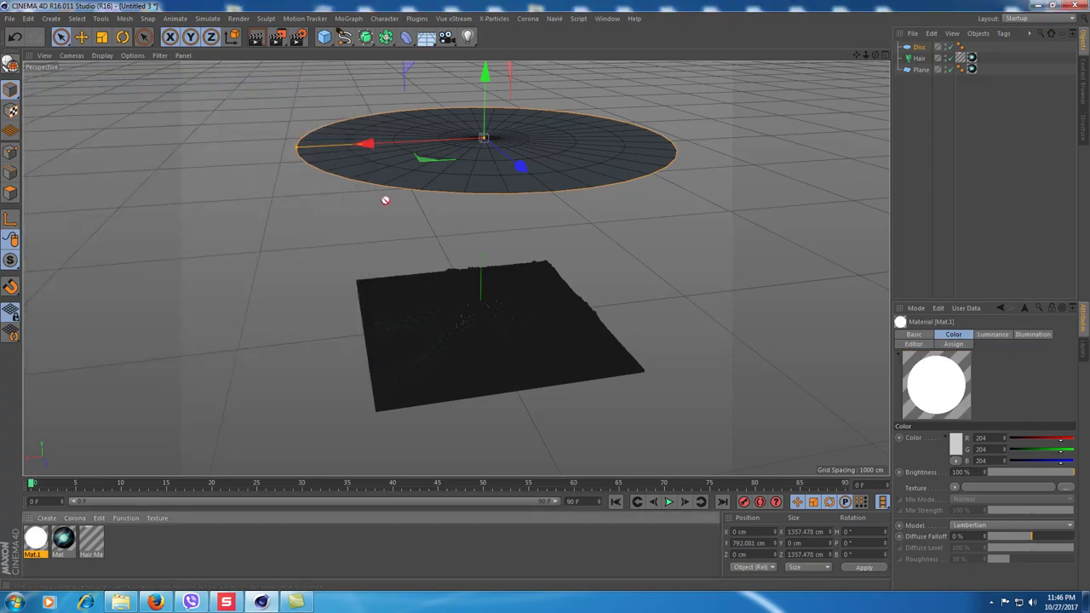
Apply Mat.1 to the Disc and set the disc's height to about 752 cm.
drag(361, 203, 429, 189)
drag(485, 75, 506, 85)
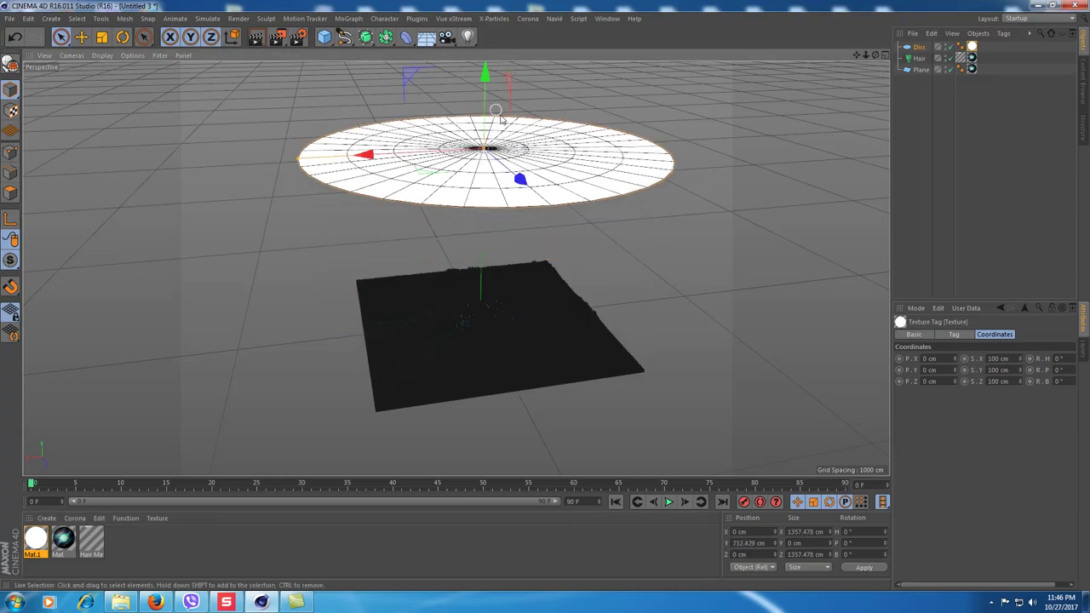
alt+drag(557, 301, 557, 292)
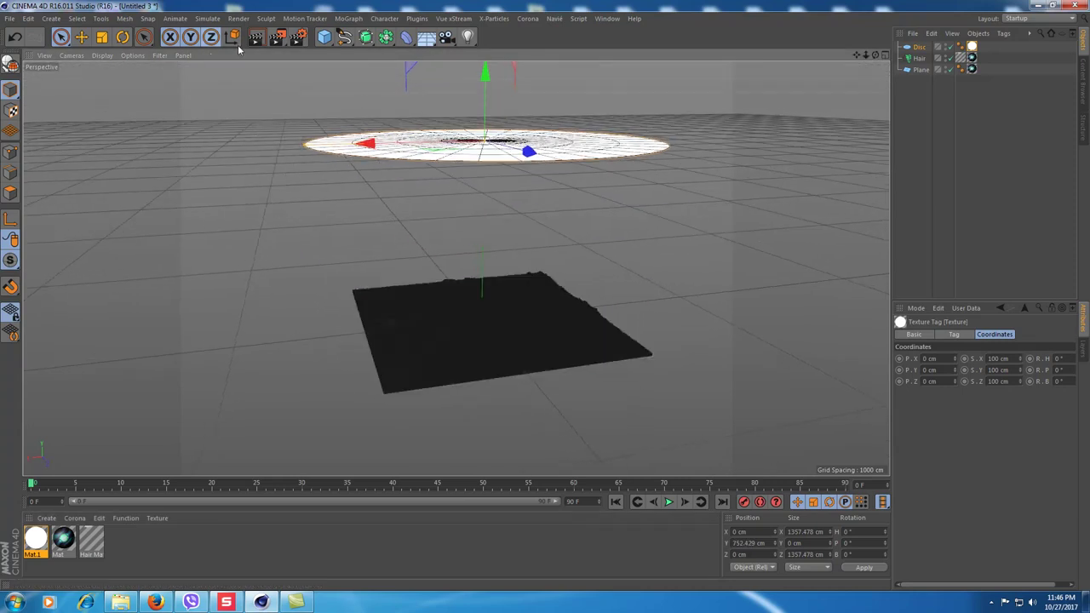
double_click(36, 542)
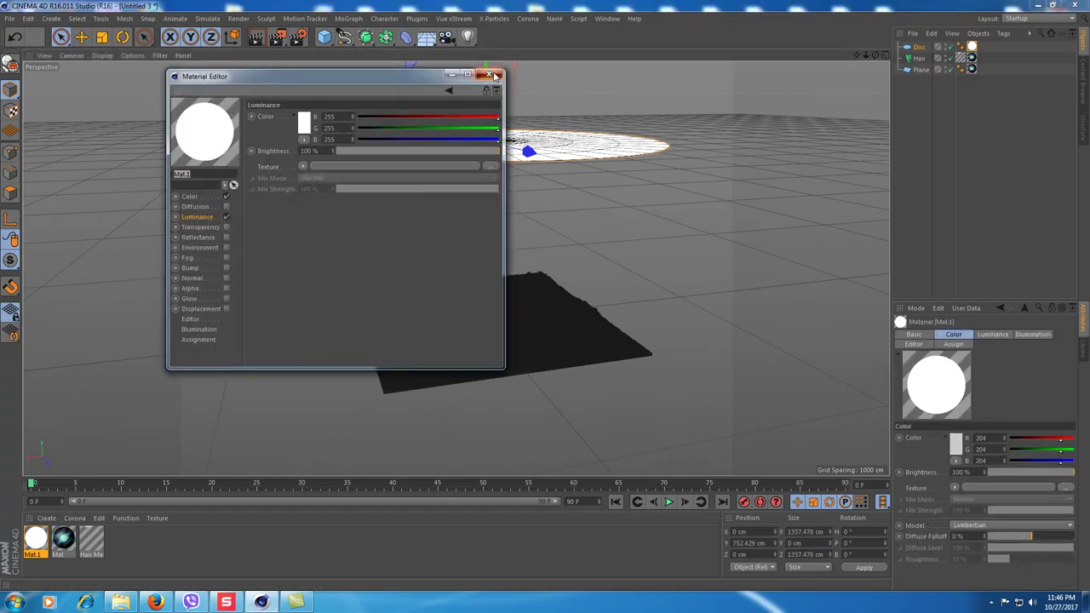
click(494, 77)
In Render Settings, choose Physical from the Renderer dropdown and close the window.
click(297, 37)
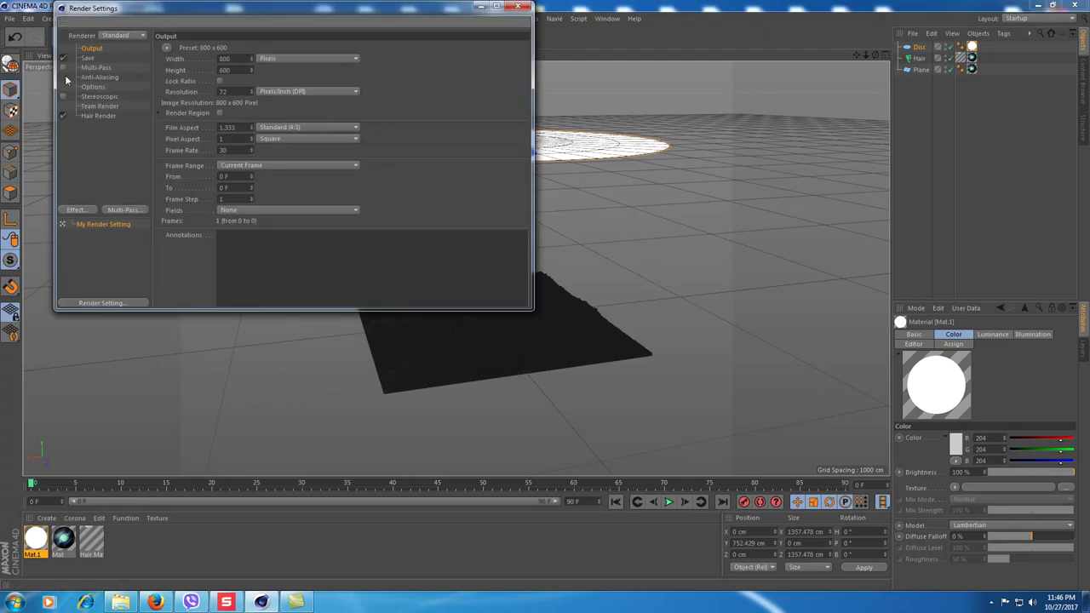
click(122, 35)
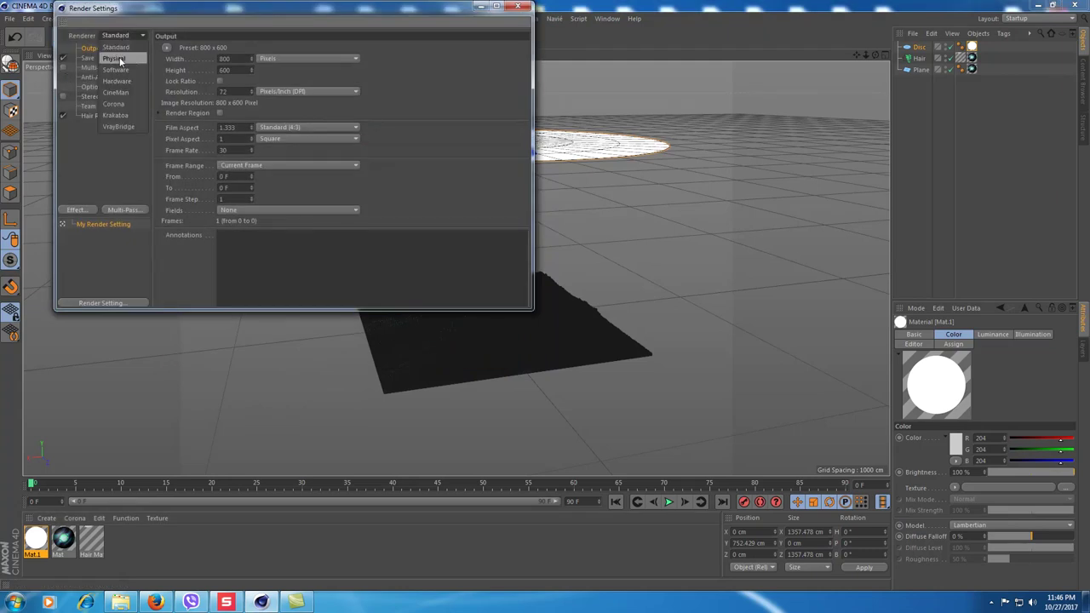
click(122, 62)
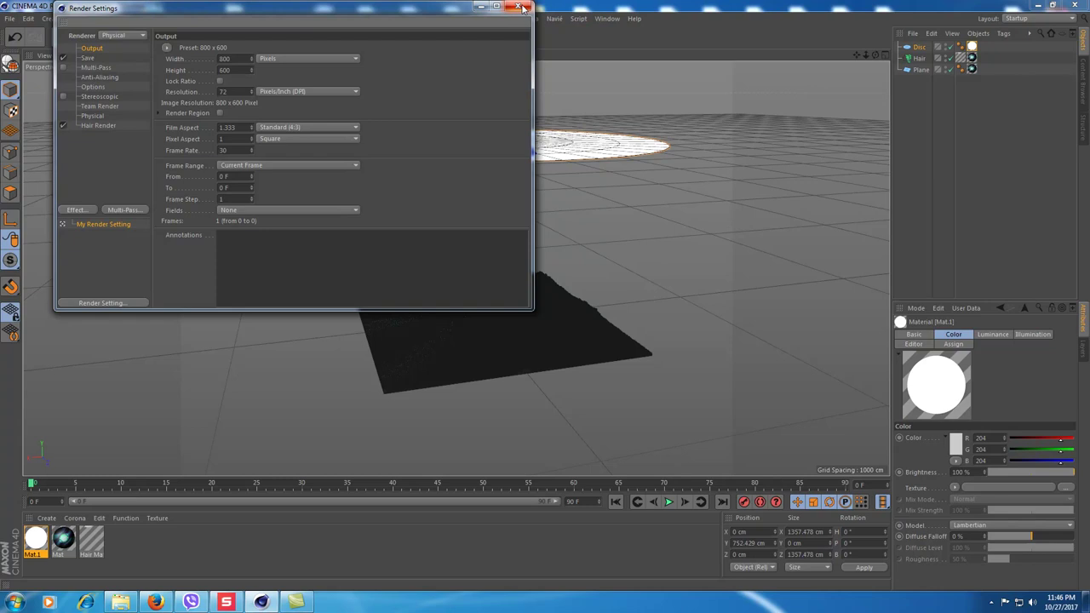
click(521, 7)
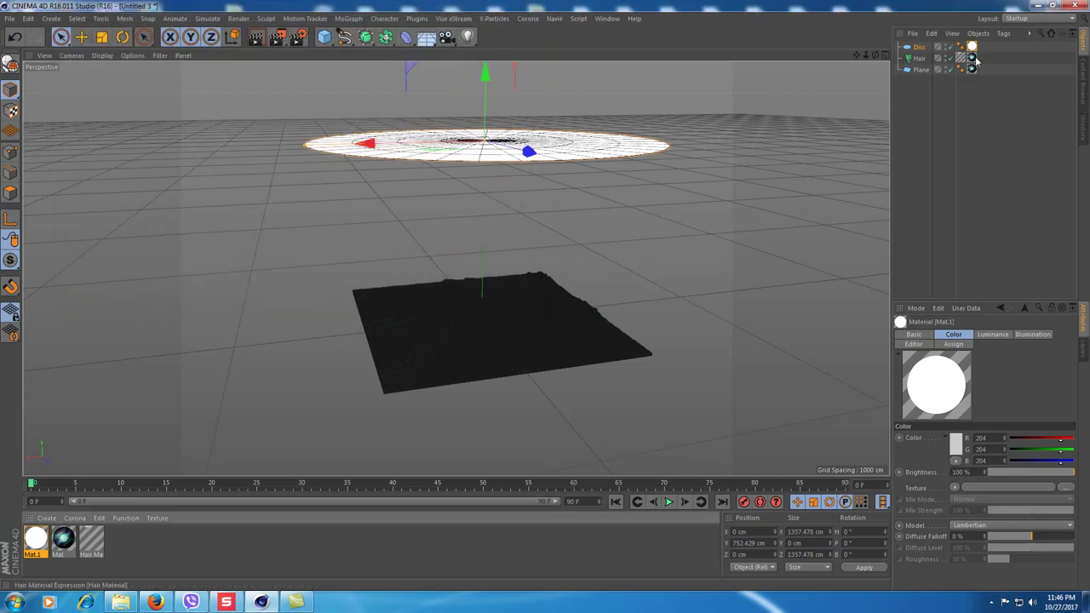
Add a Camera zoomed and orbited onto the glowing hair columns, then reopen Render Settings.
click(446, 37)
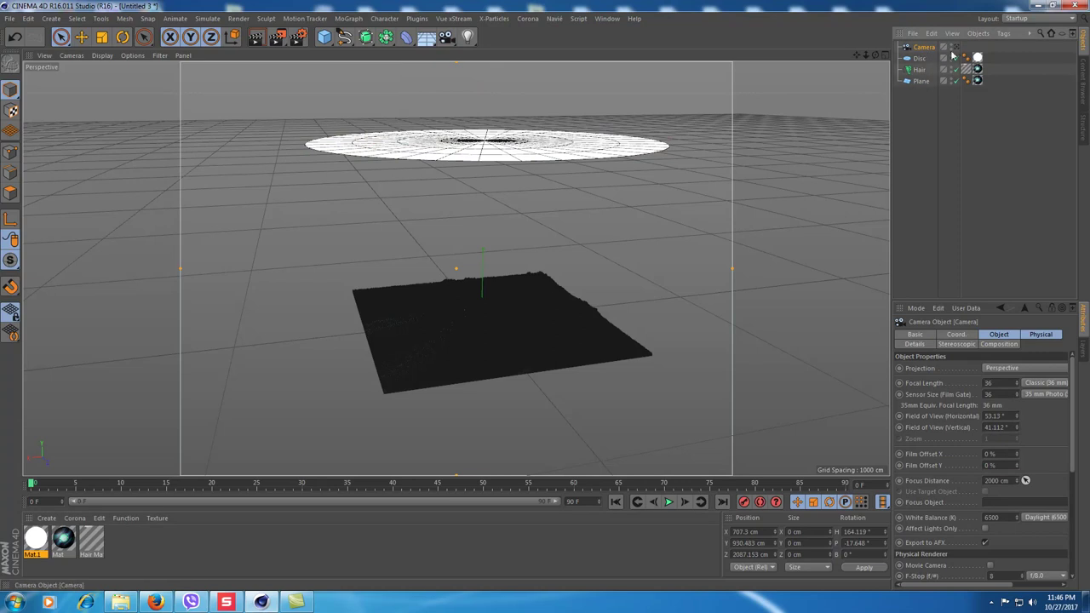
scroll(477, 316, up, 3)
scroll(482, 316, up, 2)
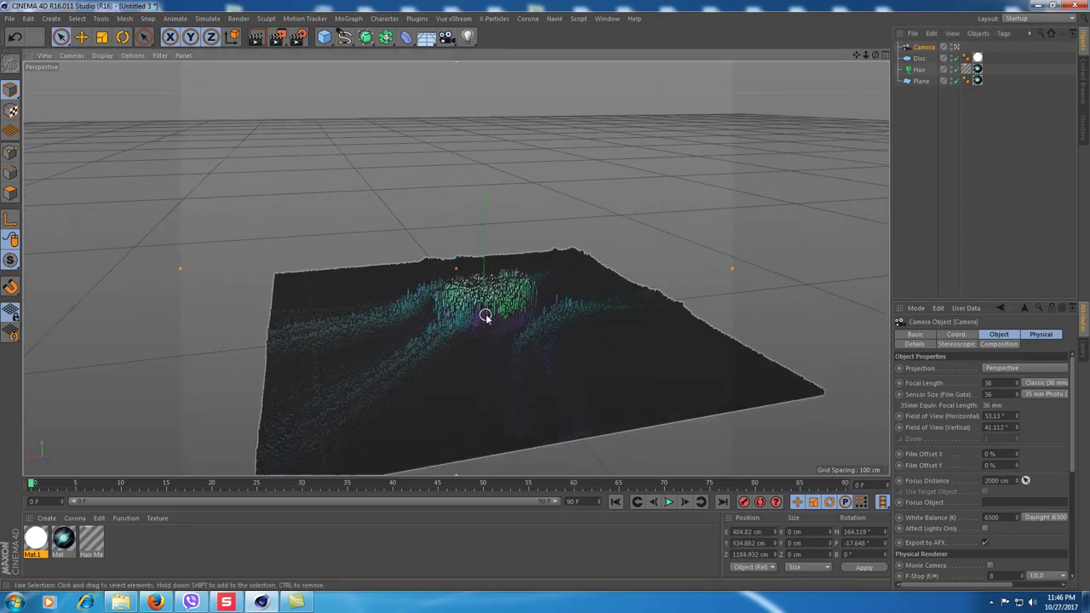
scroll(482, 315, up, 3)
scroll(560, 379, up, 2)
scroll(540, 384, up, 1)
scroll(518, 366, up, 1)
scroll(513, 382, up, 1)
mouse_move(533, 311)
alt+mouse_down()
mouse_move(540, 352)
mouse_move(522, 334)
mouse_move(530, 316)
mouse_move(546, 324)
mouse_move(537, 350)
mouse_move(560, 356)
mouse_move(554, 372)
mouse_move(562, 281)
mouse_move(549, 363)
mouse_move(531, 365)
mouse_move(576, 331)
mouse_move(578, 347)
mouse_move(574, 297)
mouse_move(562, 360)
mouse_move(525, 382)
mouse_move(534, 358)
mouse_move(574, 334)
alt+mouse_up()
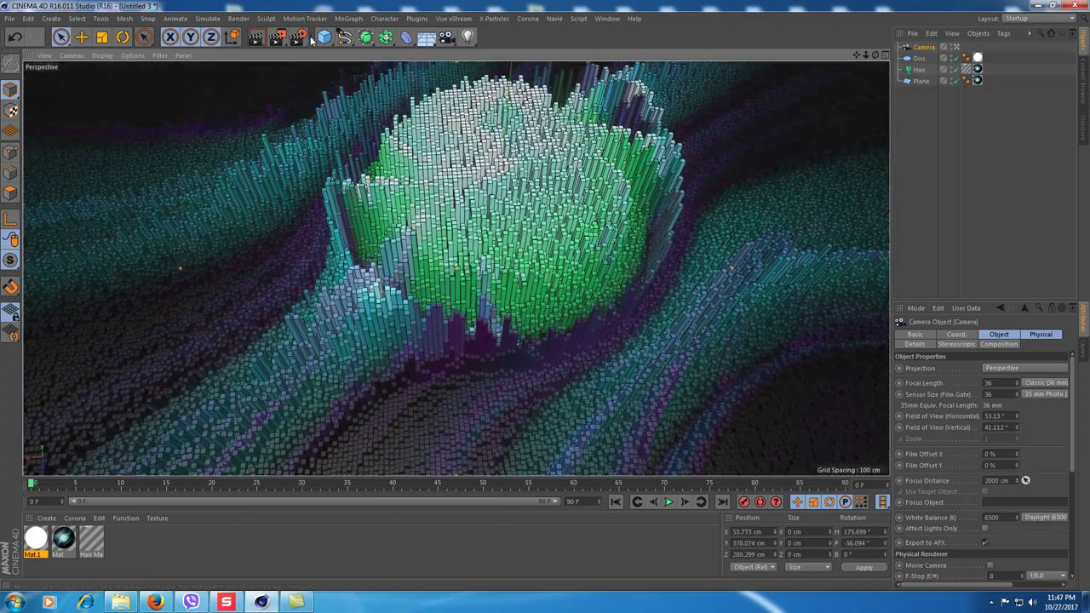
click(298, 37)
text(1920)
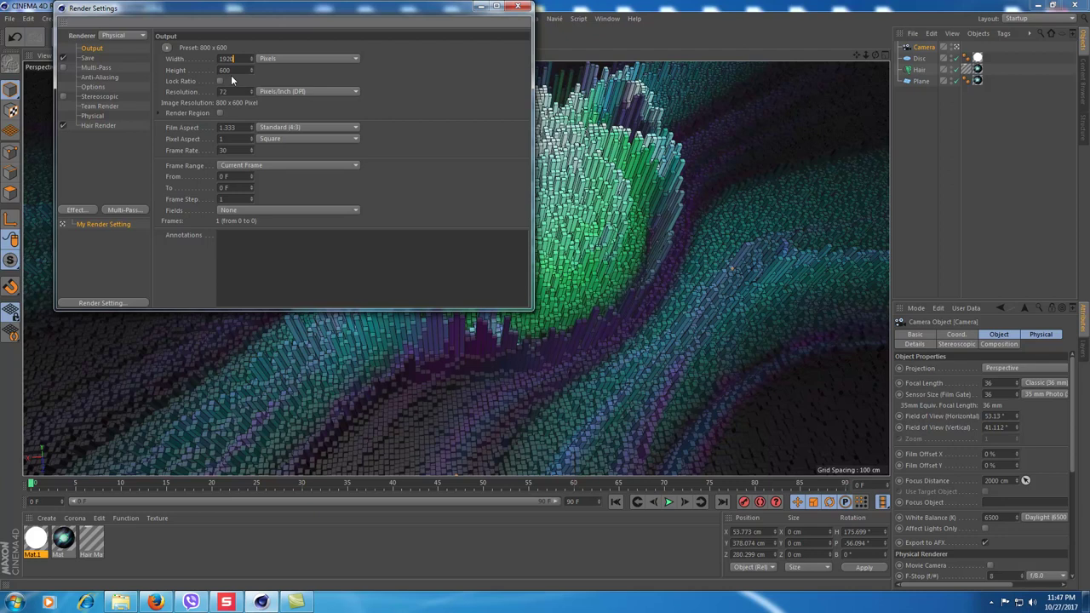
Set the render output resolution to 1920 × 1080.
key(Tab)
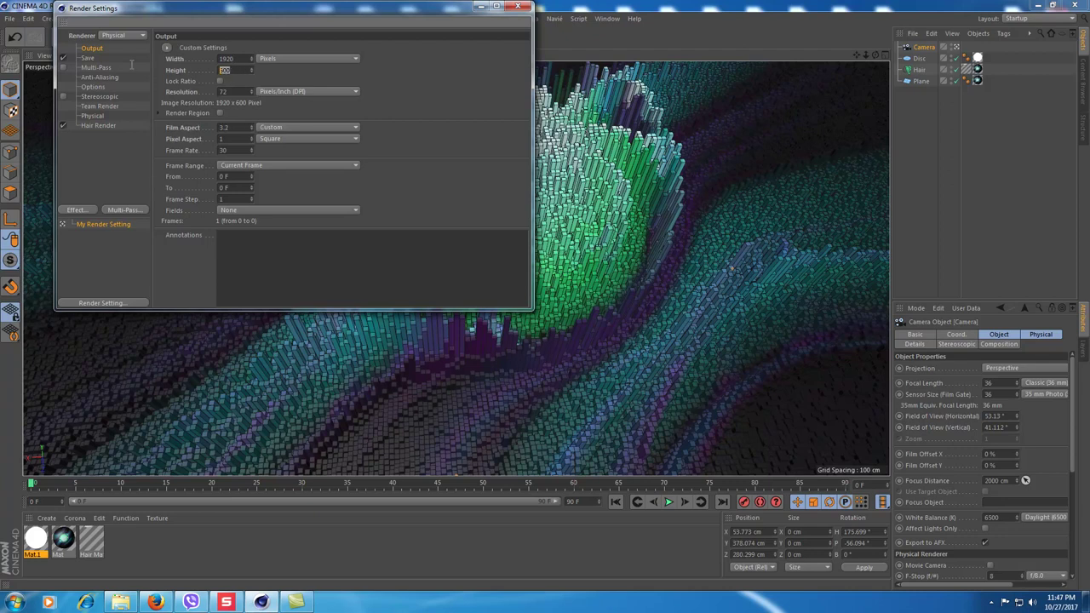
text(1080)
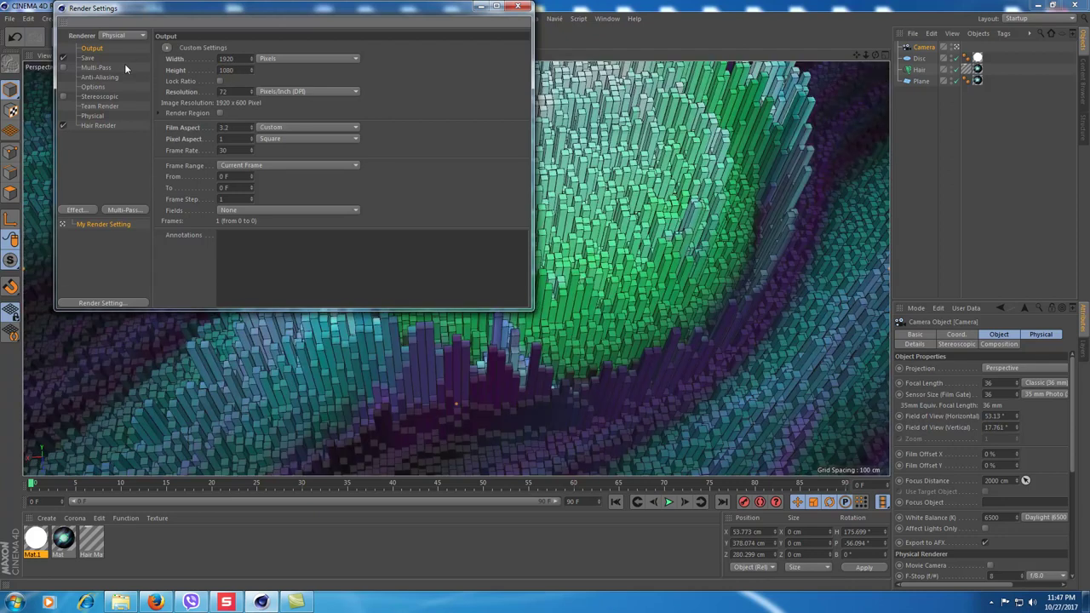
key(Return)
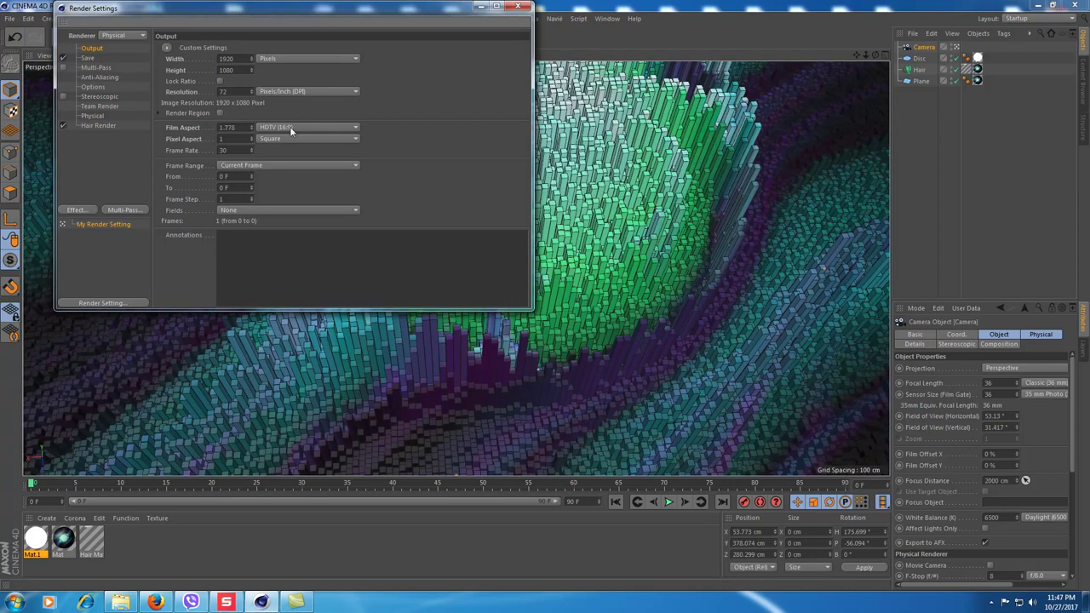
Set the render save file to Topography1 on the Desktop.
click(88, 58)
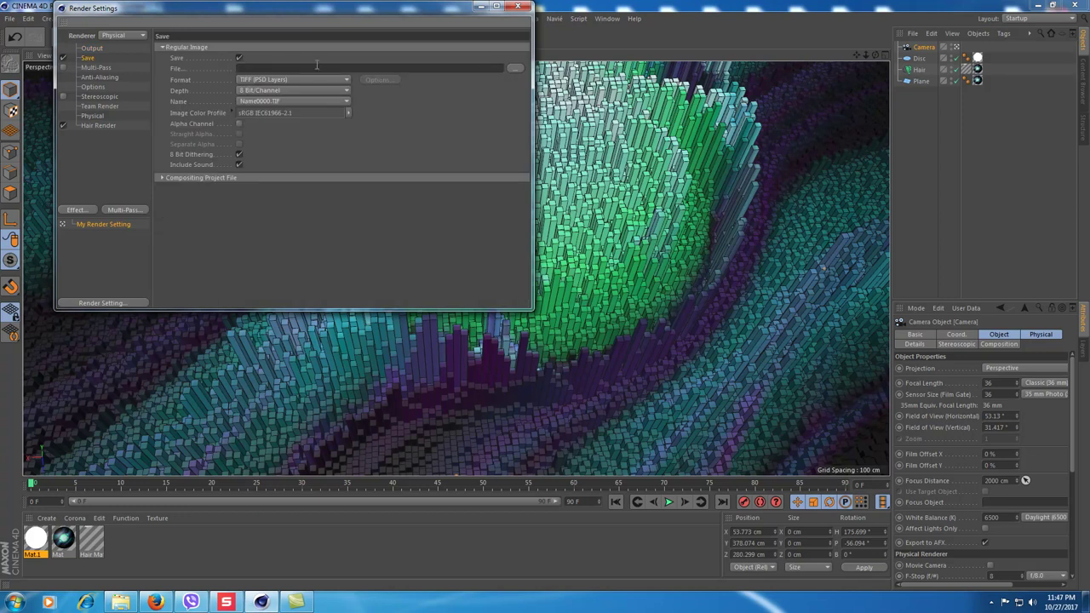
click(514, 69)
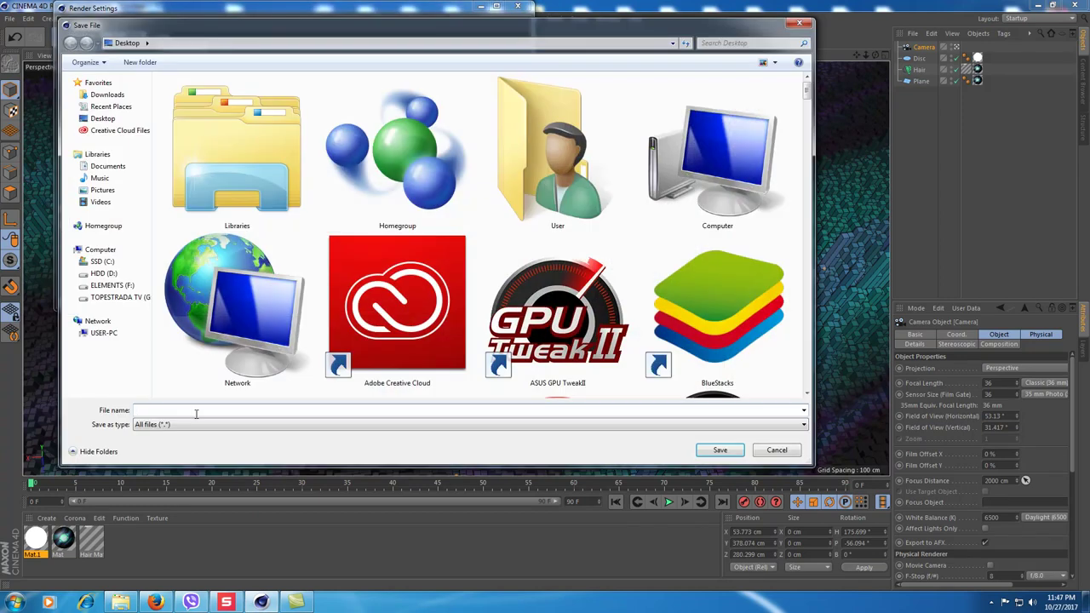
text(Topography)
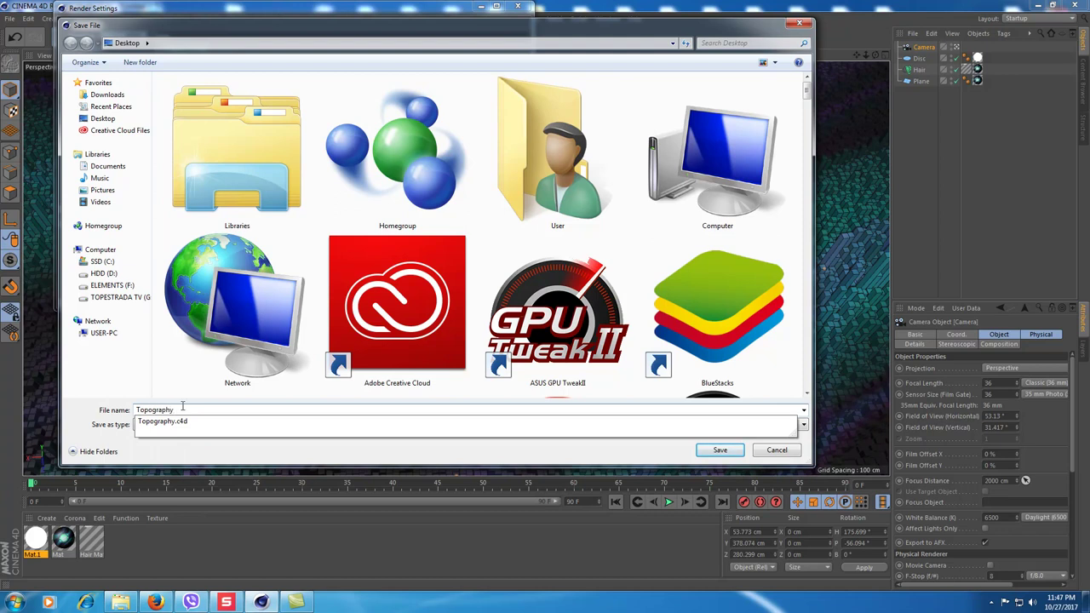
text(1)
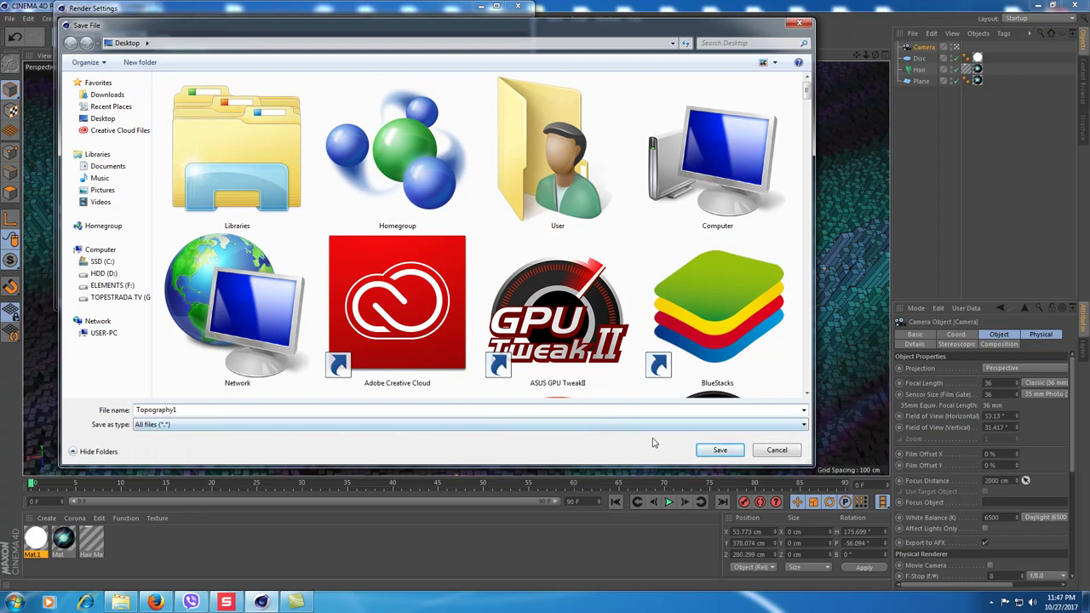
click(721, 449)
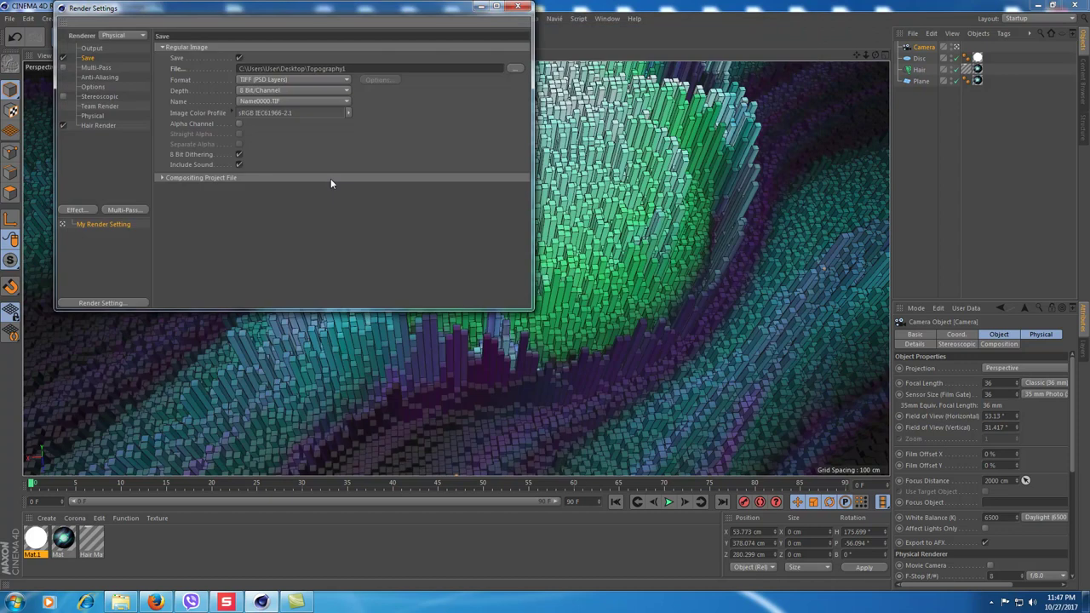
Review the Multi-Pass, Anti-Aliasing, Options, Stereoscopic, Team Render, Physical and Hair Render pages, then list render effects.
click(94, 69)
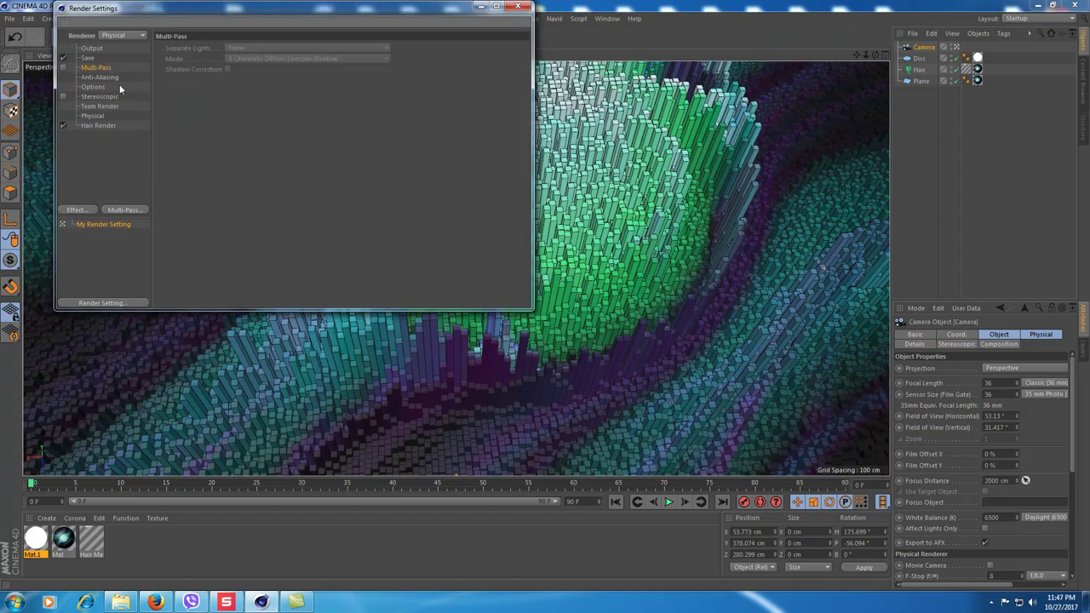
click(99, 77)
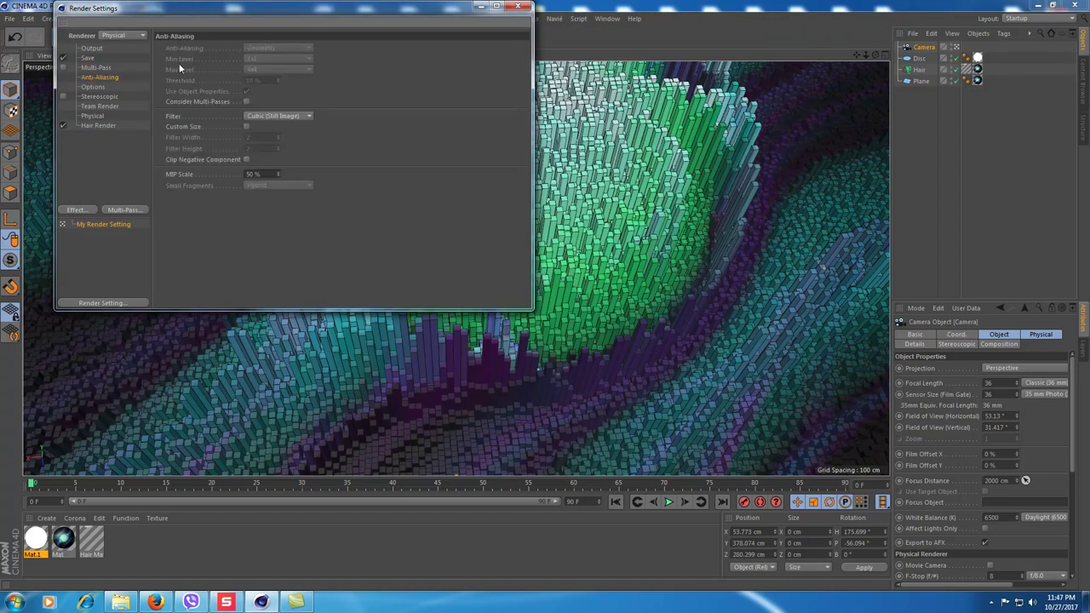
click(94, 87)
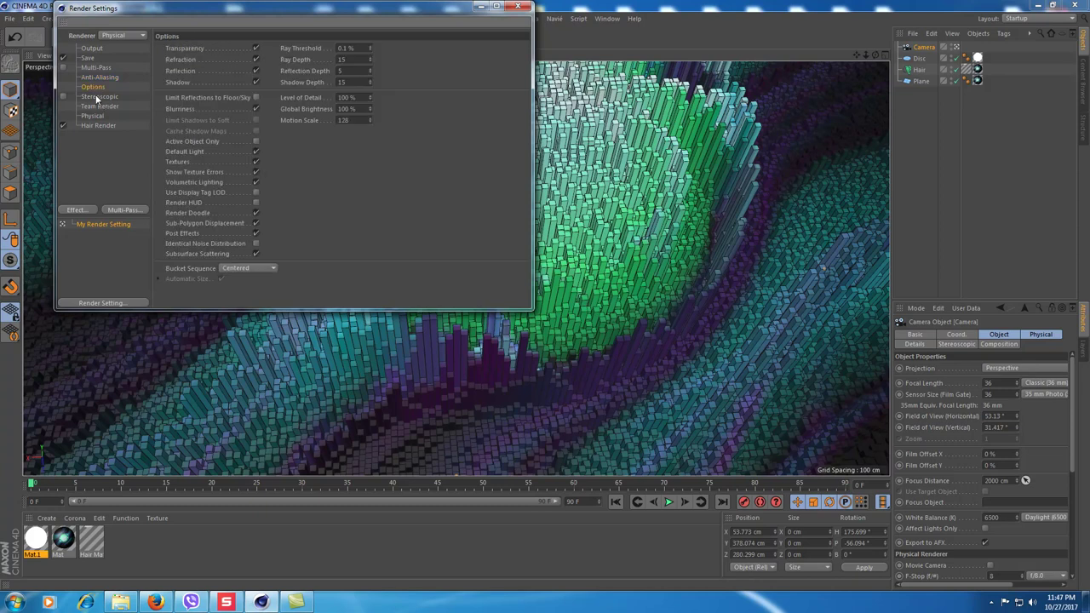
click(97, 97)
click(96, 107)
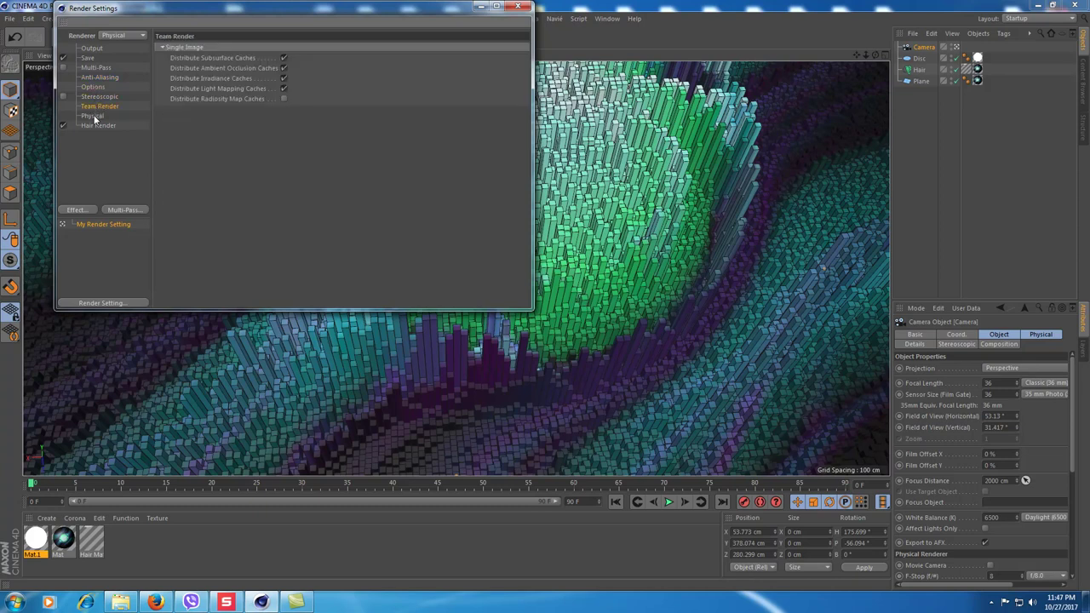
click(94, 117)
click(96, 125)
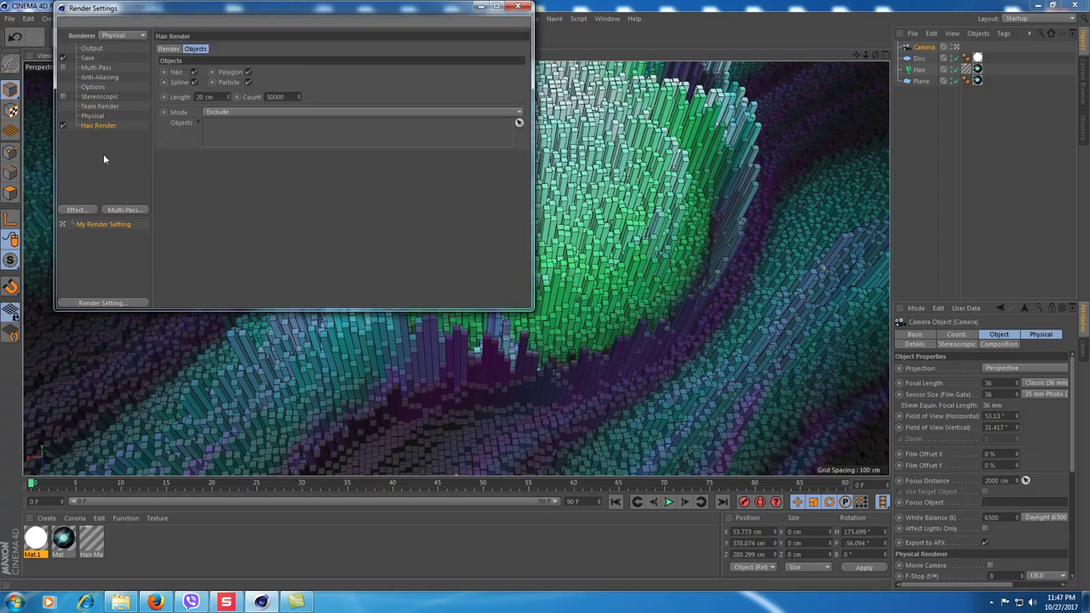
click(76, 210)
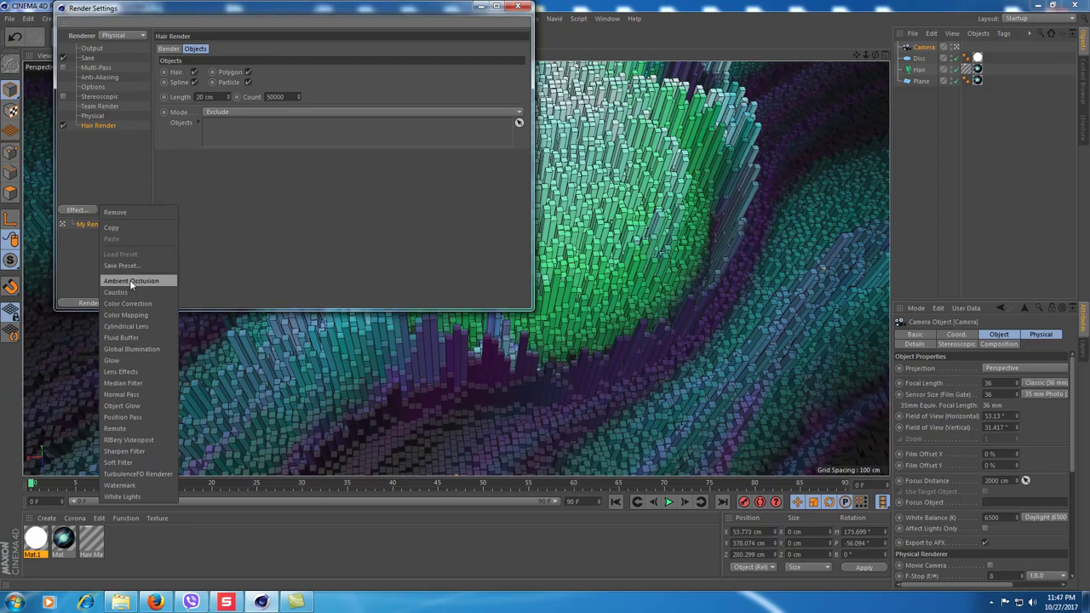
Add Ambient Occlusion and Global Illumination effects to the render.
click(108, 280)
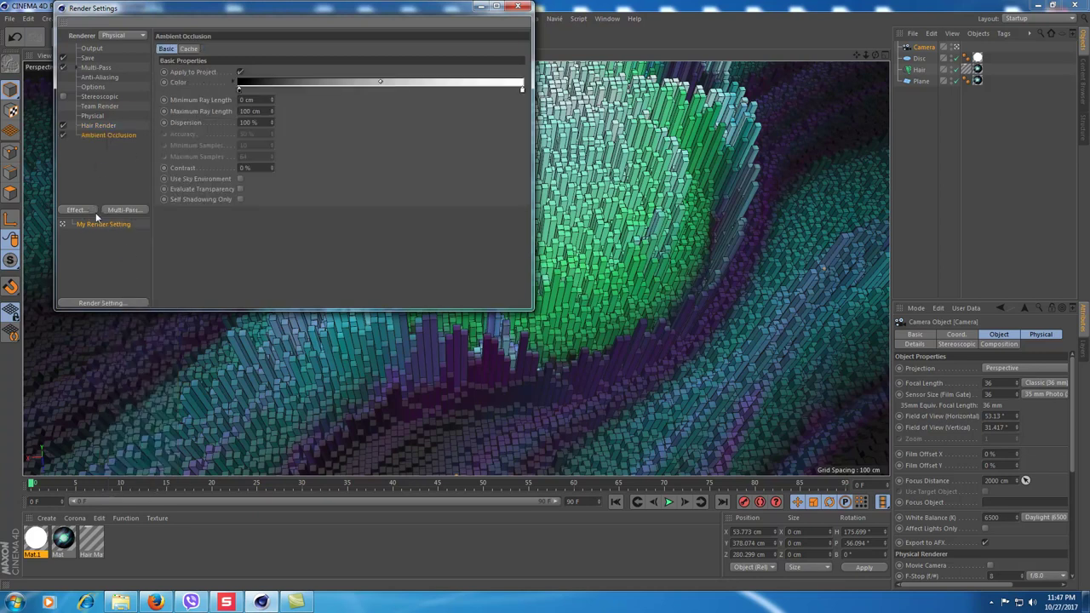
click(94, 211)
click(127, 337)
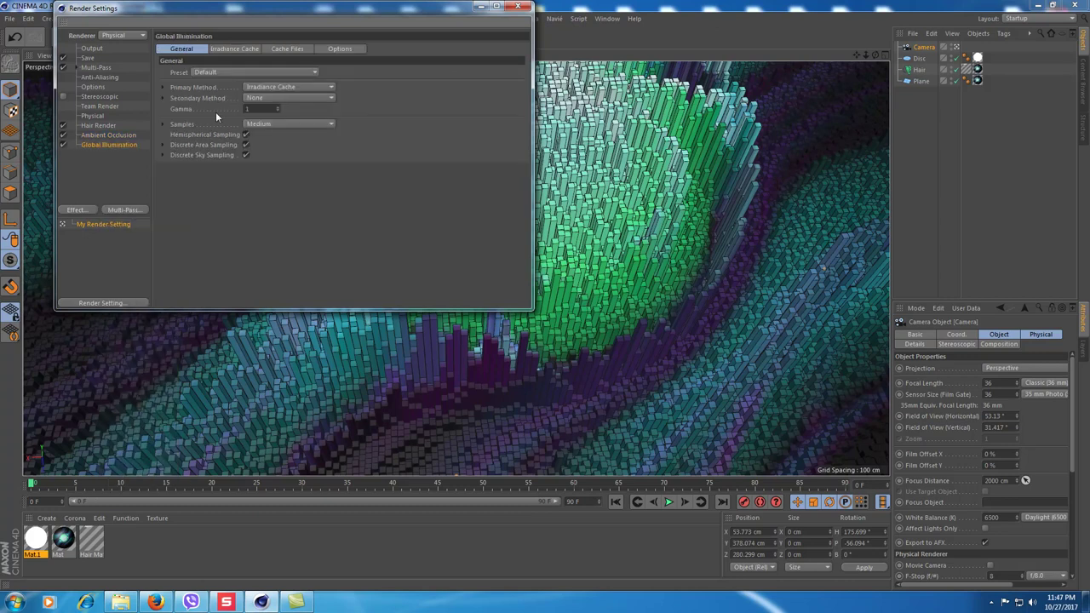
Apply the Exterior - Physical Sky Global Illumination preset and review its irradiance cache, cache file and options tabs.
click(215, 73)
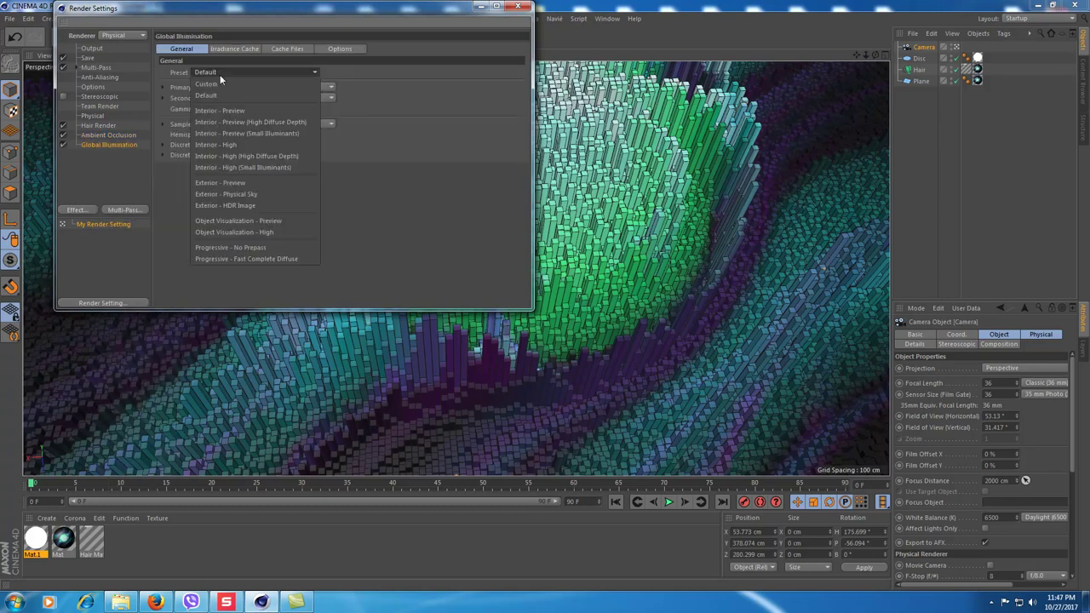
click(226, 194)
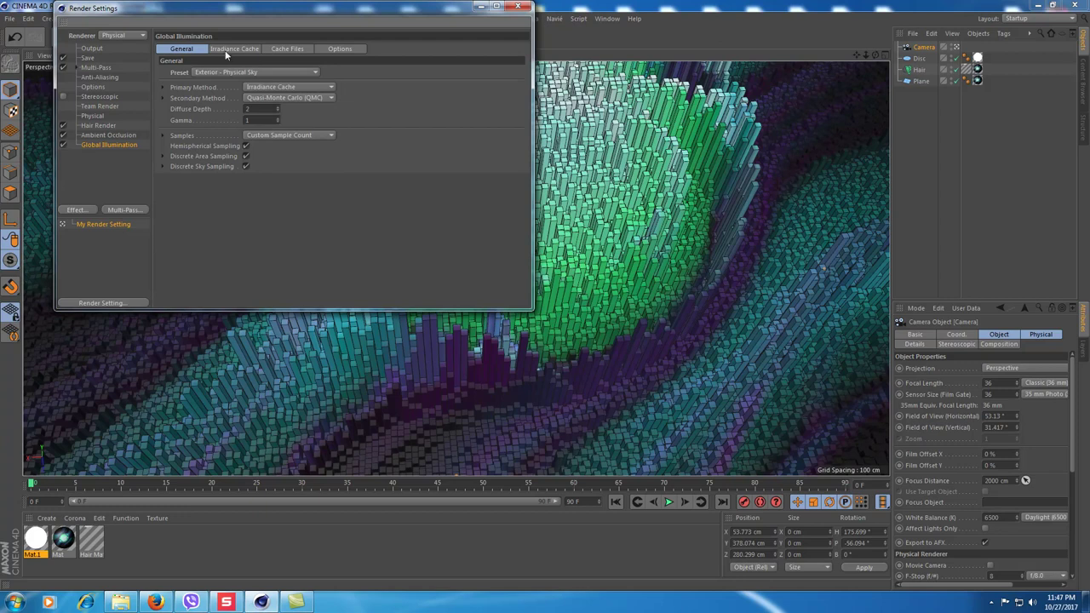
click(226, 49)
click(242, 74)
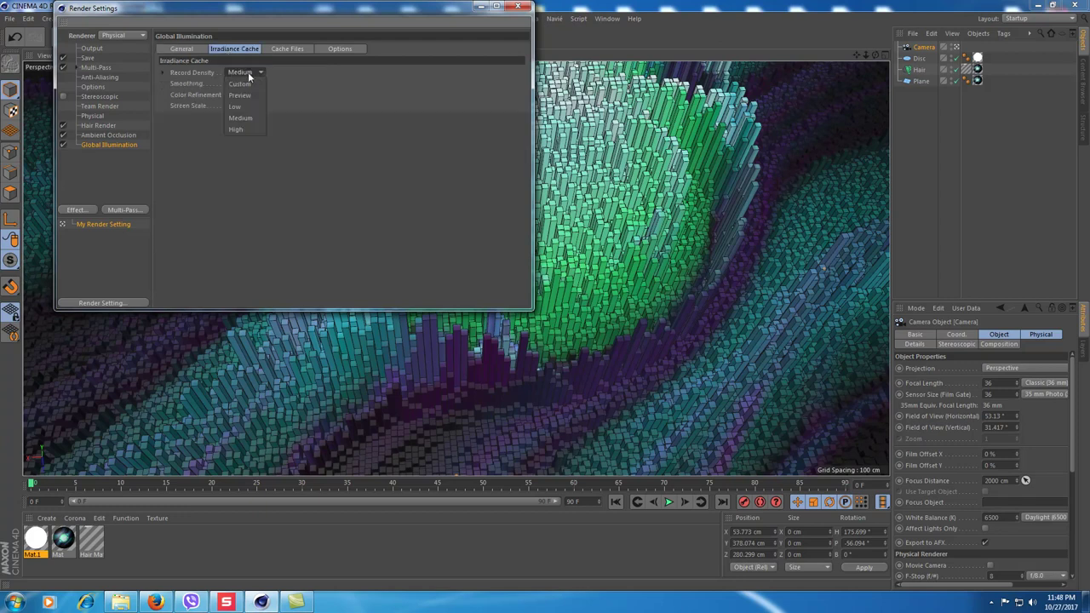
click(285, 48)
click(285, 49)
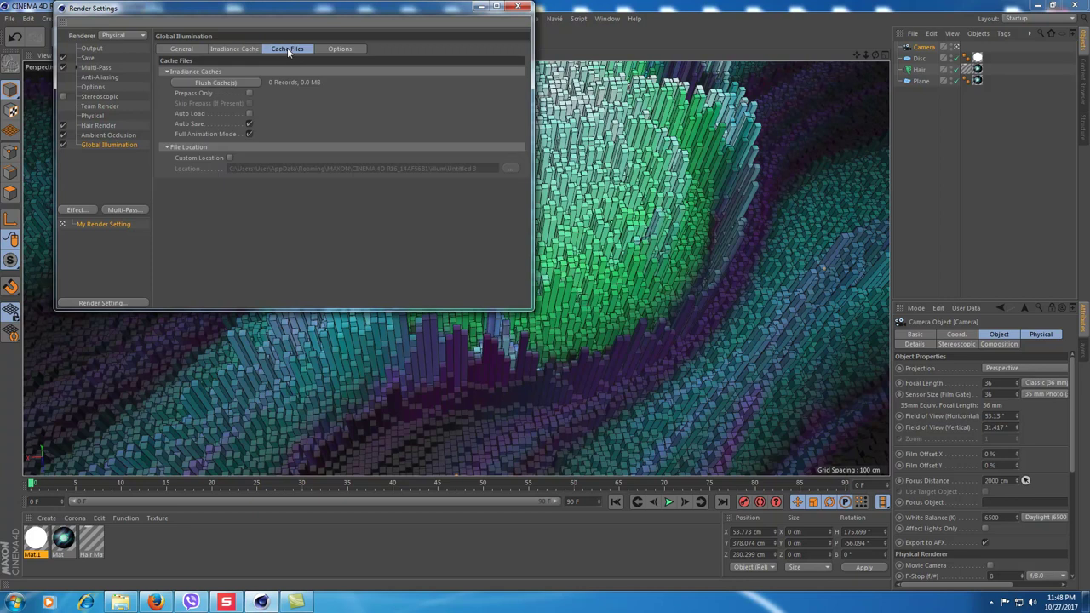
click(341, 48)
click(180, 49)
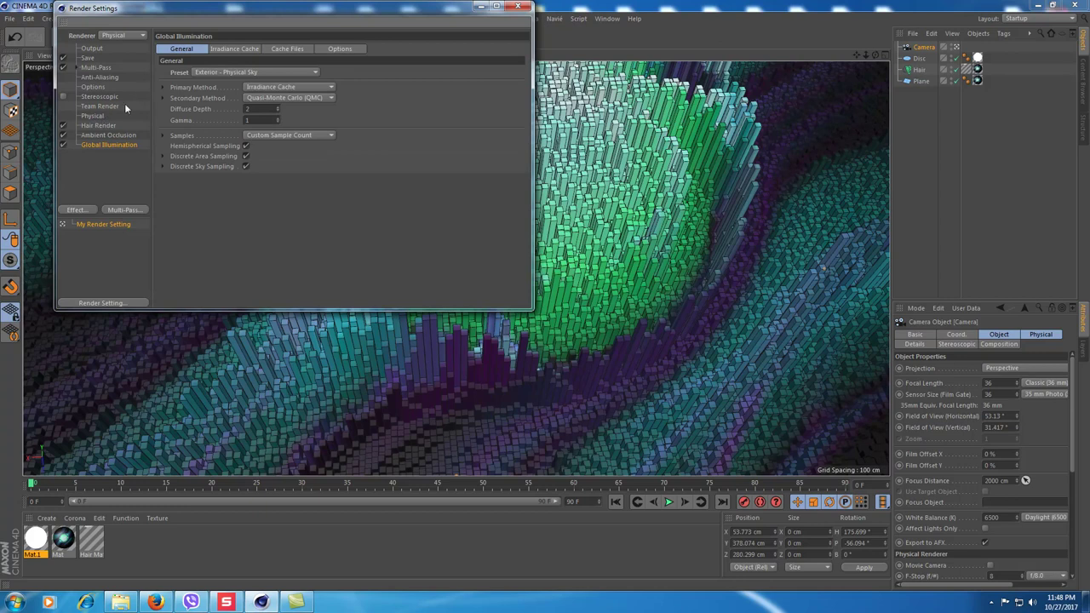
Enable Motion Blur in the Physical renderer settings and close Render Settings.
click(94, 116)
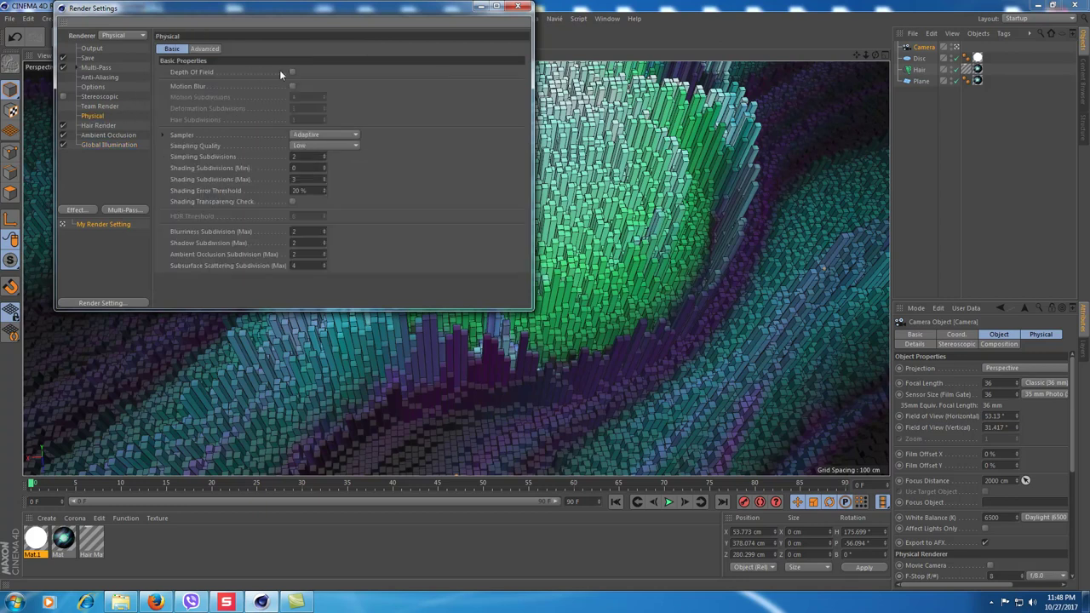
click(292, 86)
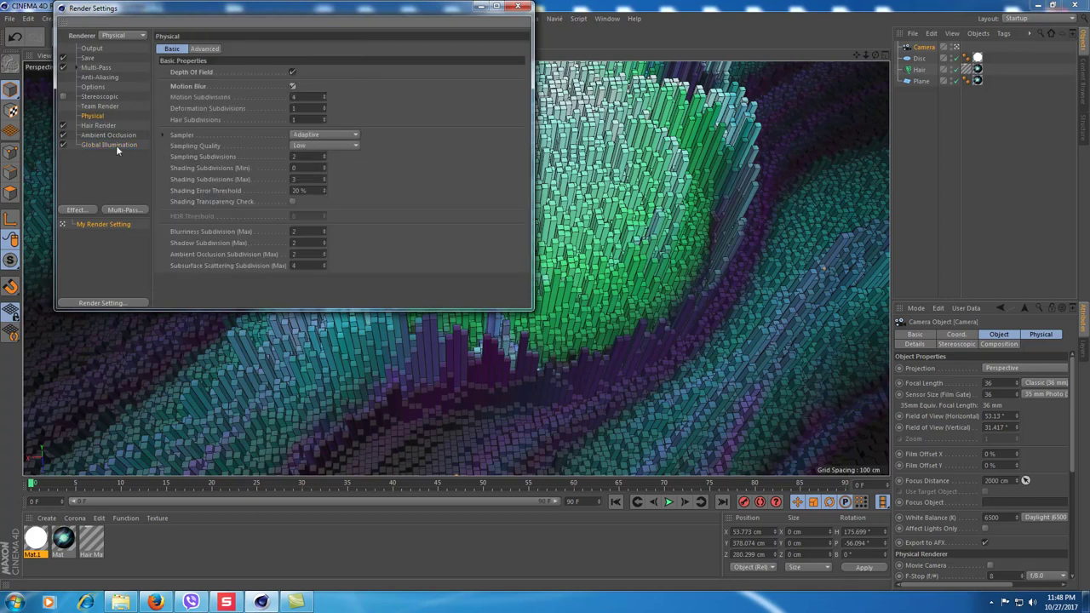
click(99, 126)
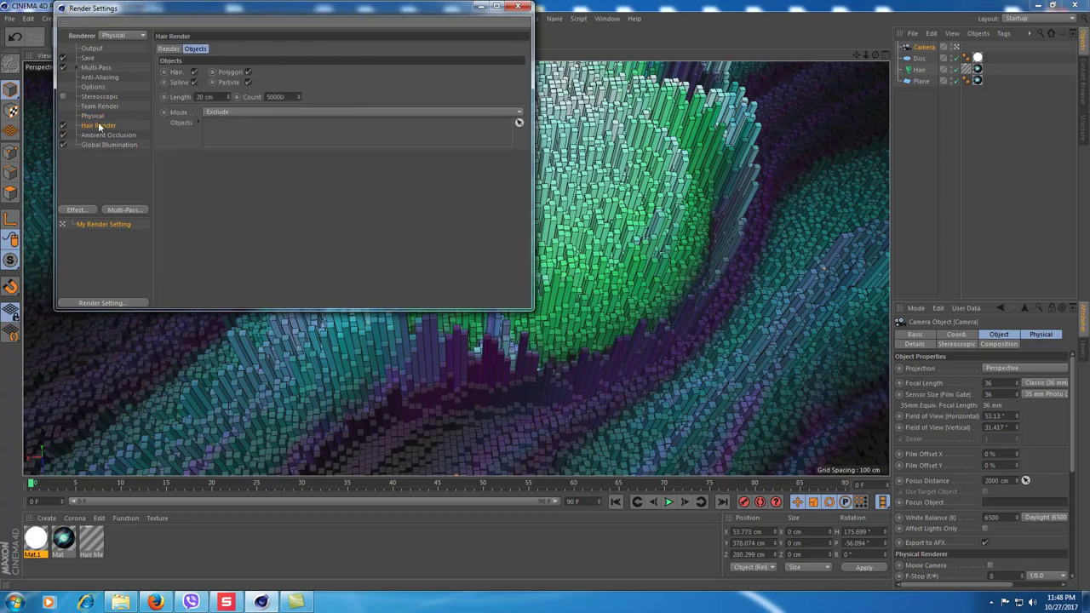
click(91, 108)
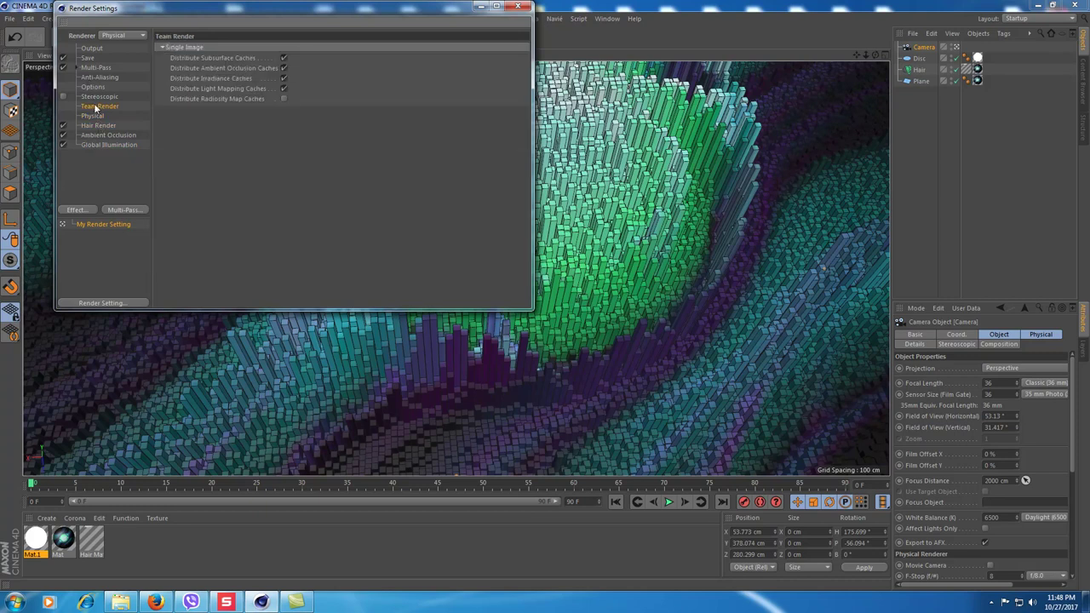
click(93, 117)
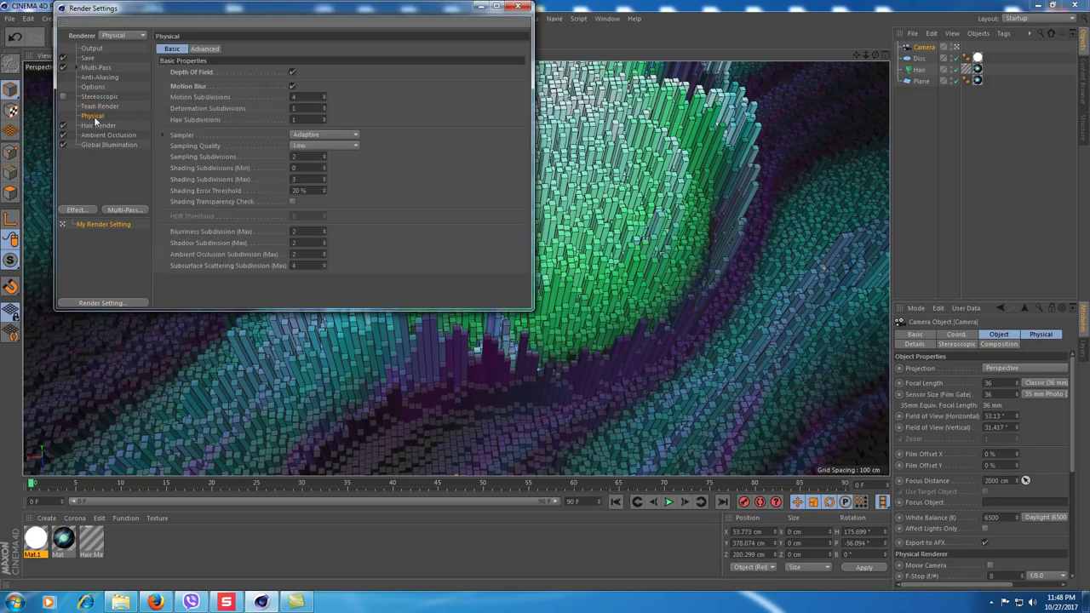
click(208, 49)
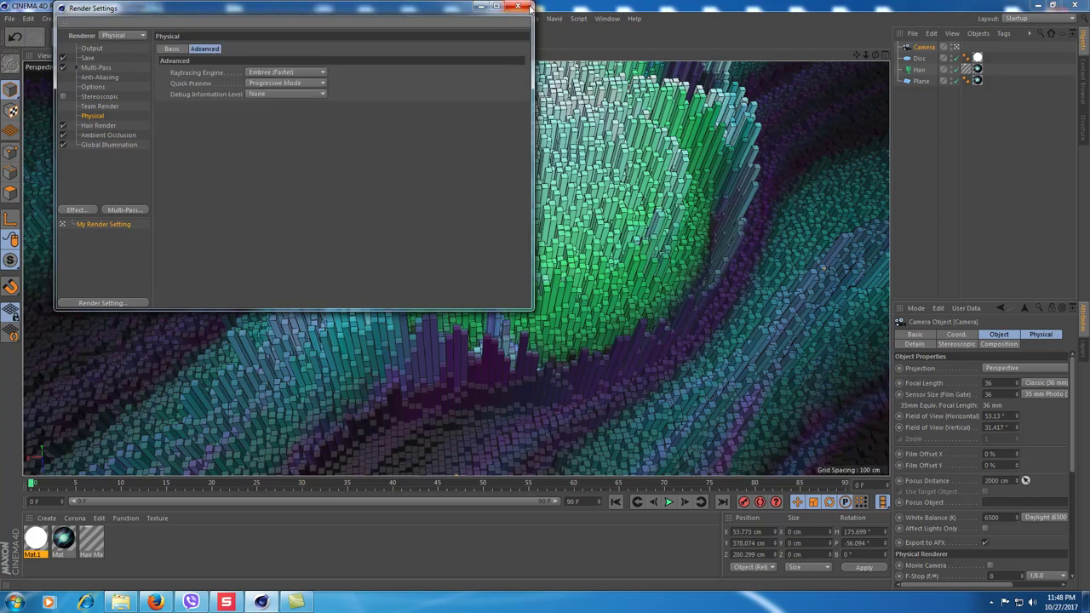
click(521, 7)
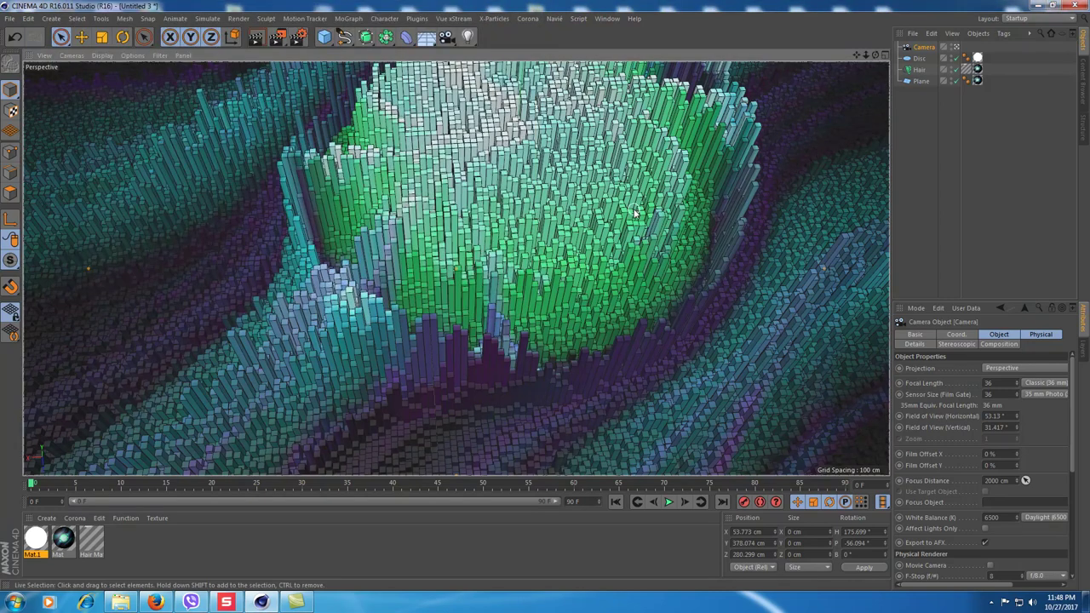
Zoom, pan and orbit the viewport to a closer, lower view of the green hair mound.
scroll(606, 214, down, 3)
scroll(591, 207, down, 3)
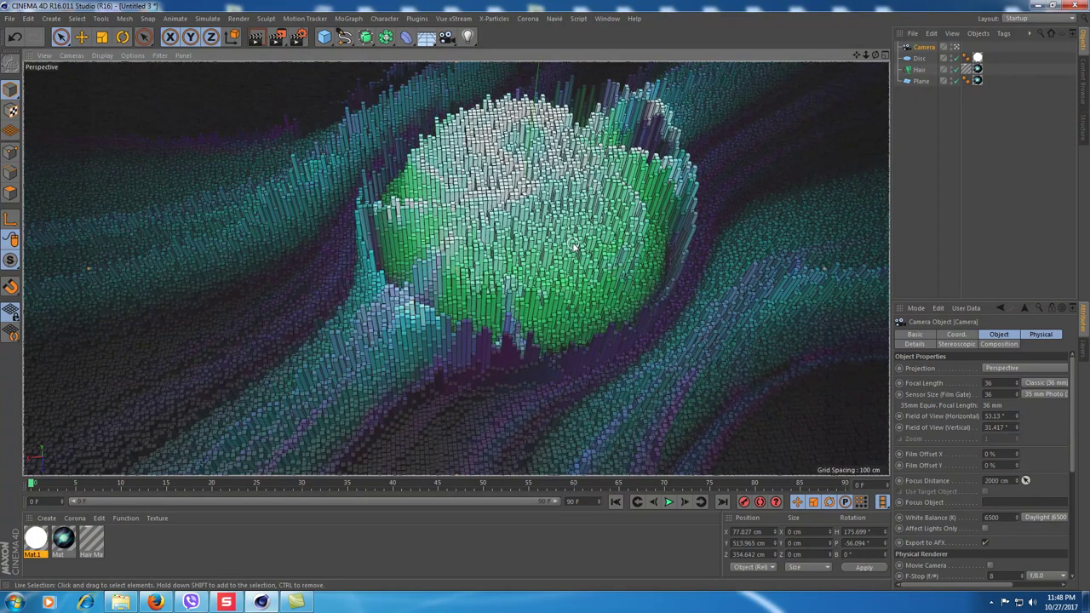
scroll(575, 247, down, 3)
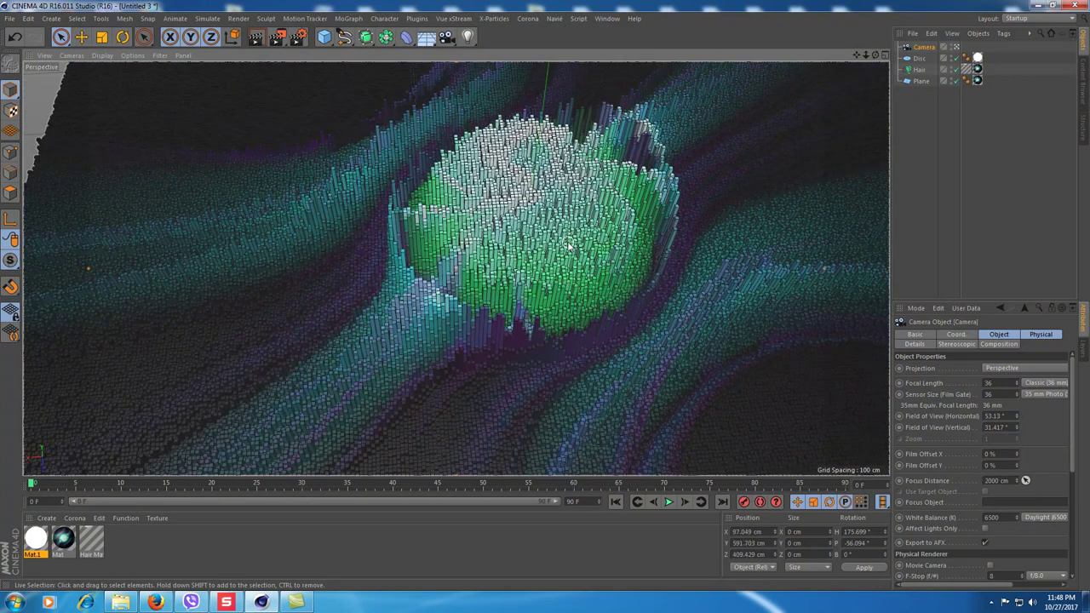
alt+middle_drag(569, 243, 551, 279)
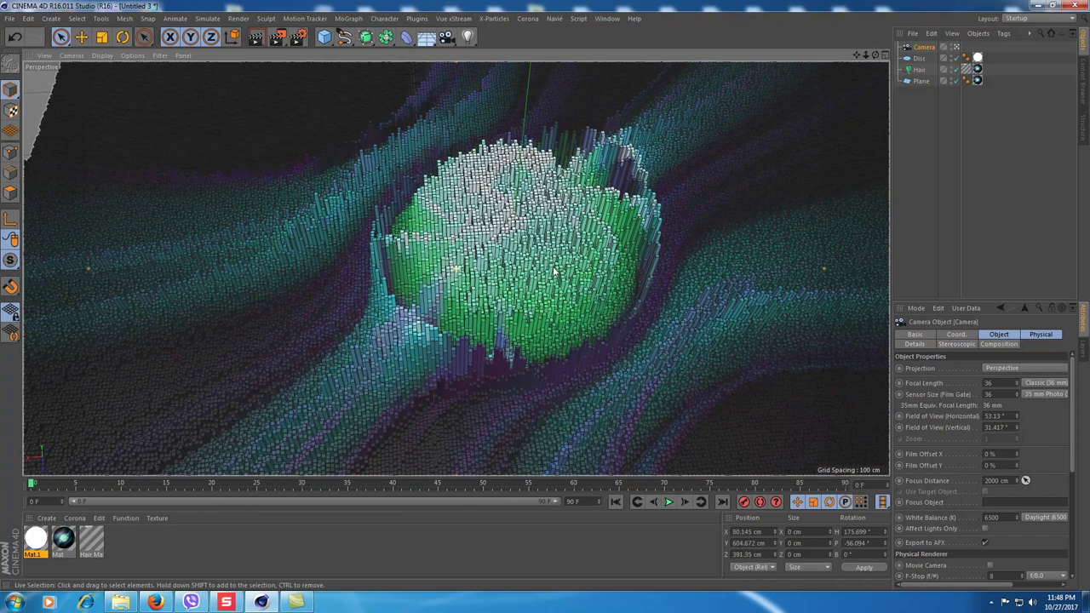
alt+drag(555, 274, 551, 228)
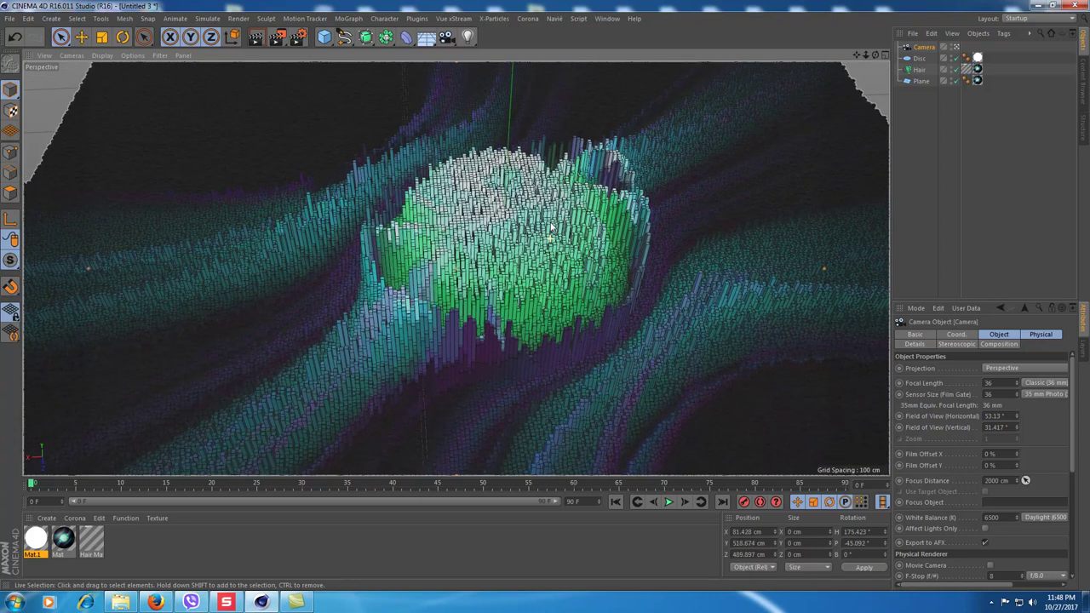
alt+middle_drag(538, 232, 540, 231)
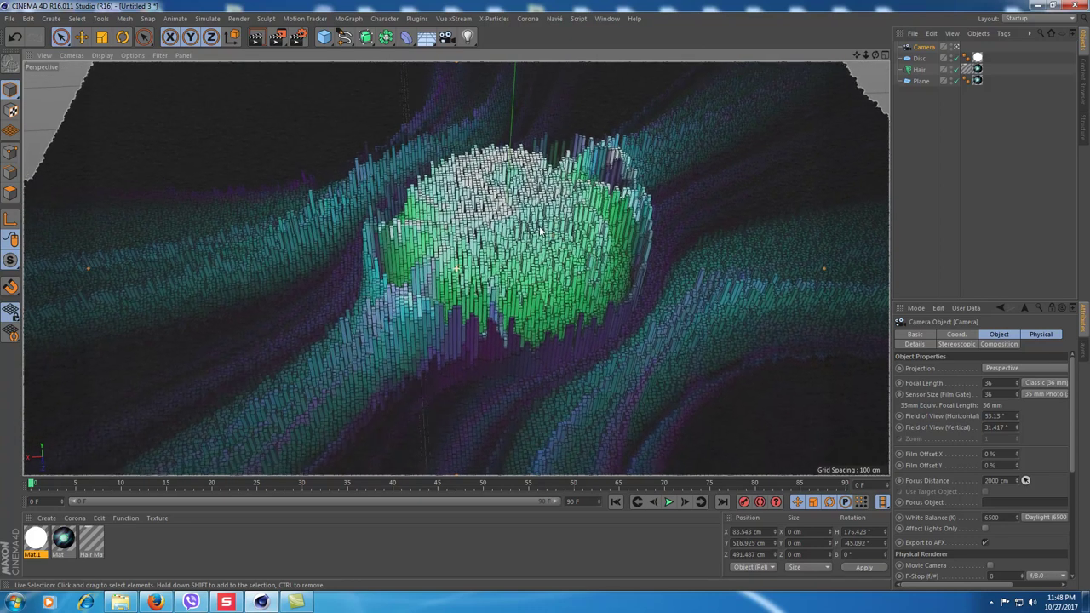
alt+drag(532, 269, 546, 235)
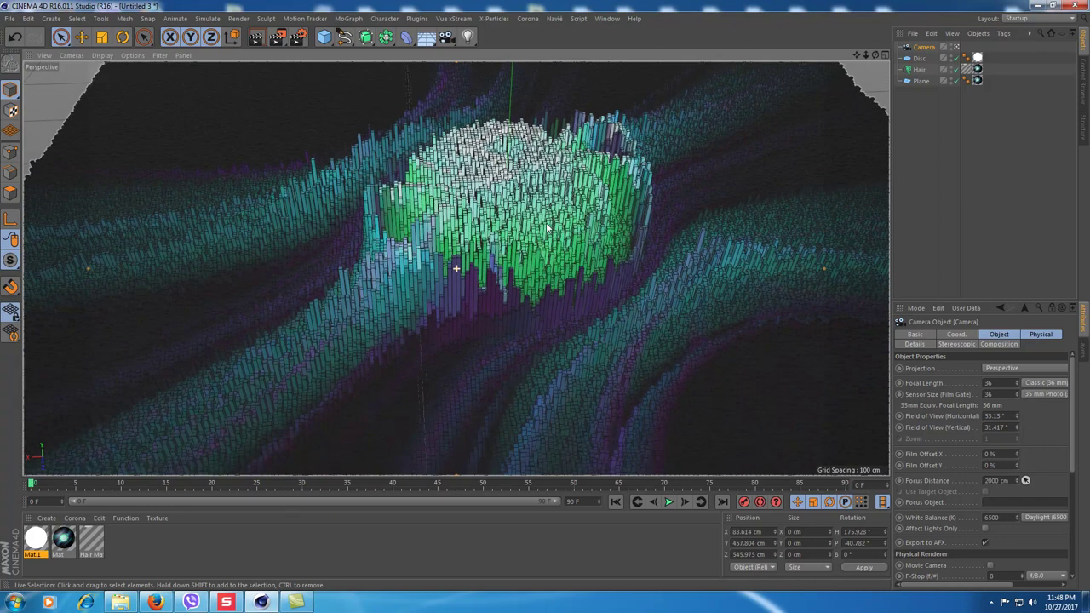
scroll(543, 237, up, 2)
scroll(542, 237, up, 2)
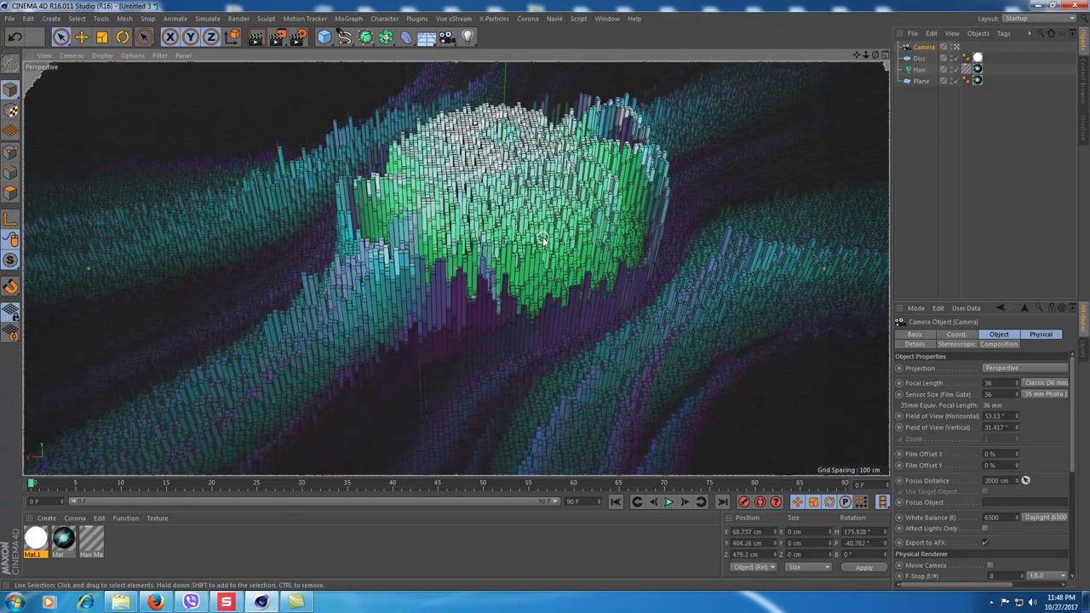
scroll(540, 245, up, 2)
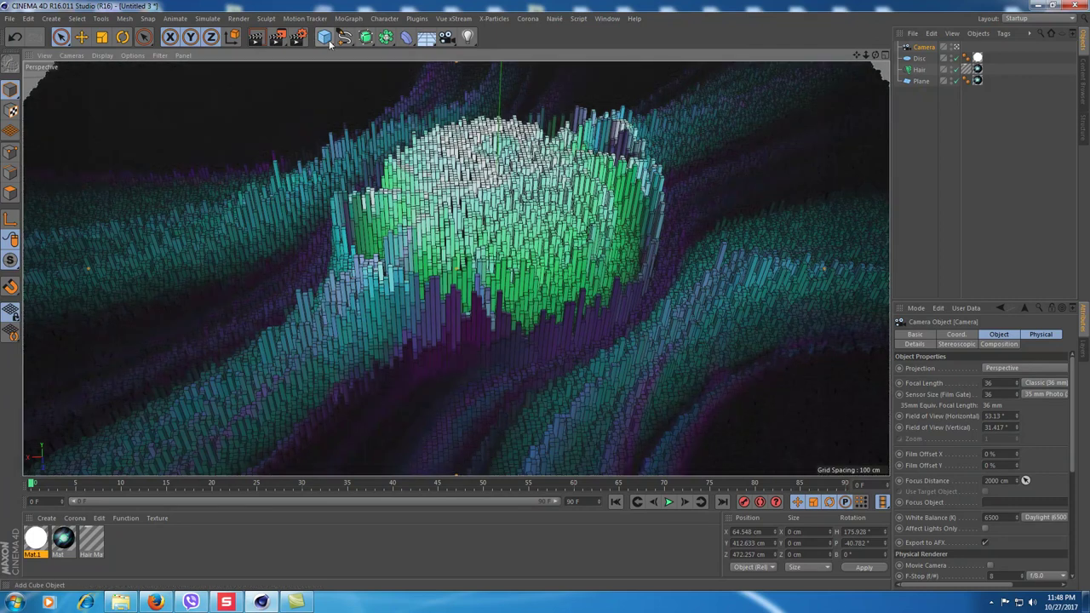
Add a light and position it to the left of and above the hair terrain.
click(467, 37)
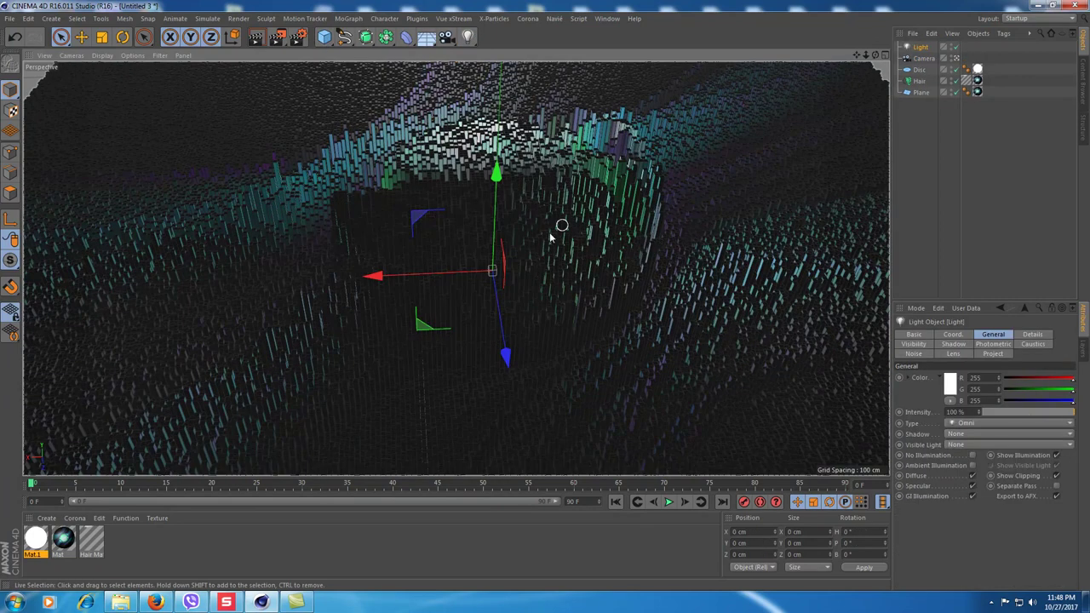
drag(431, 279, 125, 317)
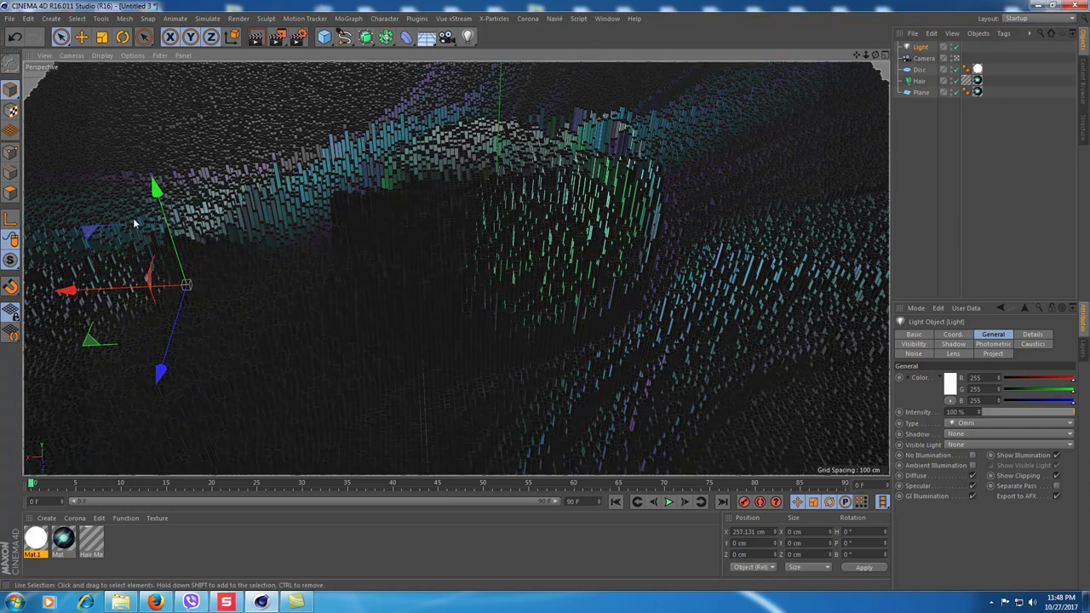
drag(151, 189, 154, 191)
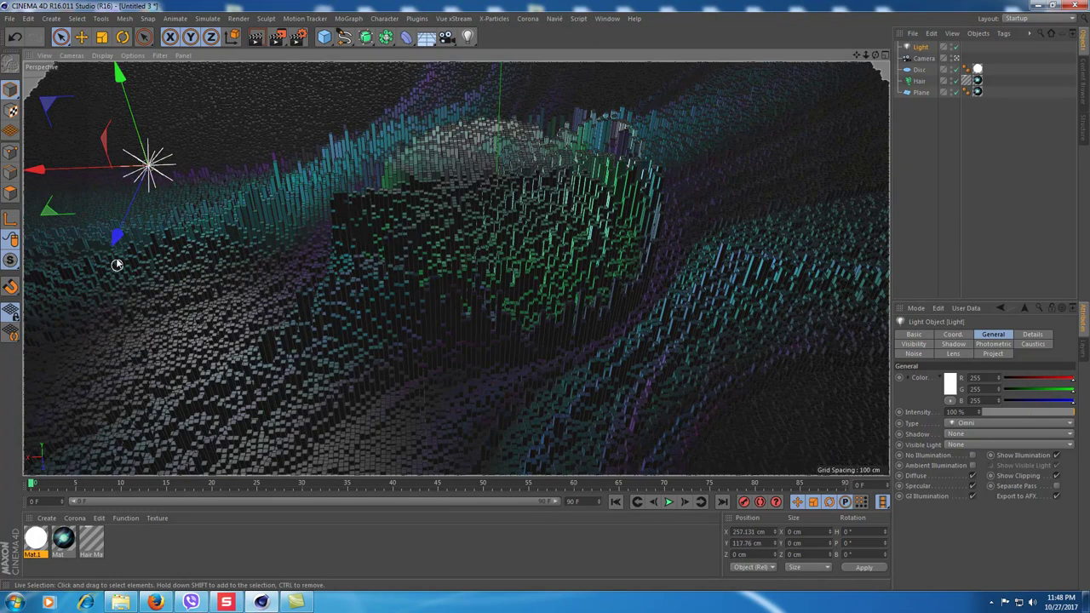
mouse_move(116, 235)
mouse_down()
mouse_move(153, 146)
mouse_move(51, 409)
mouse_up()
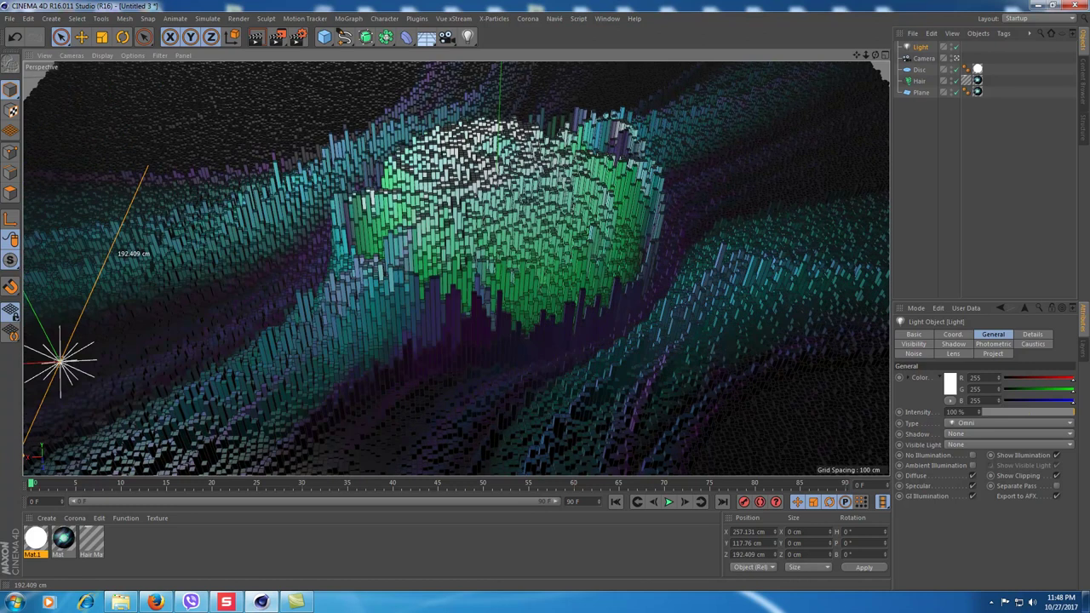
drag(51, 409, 55, 400)
key(h)
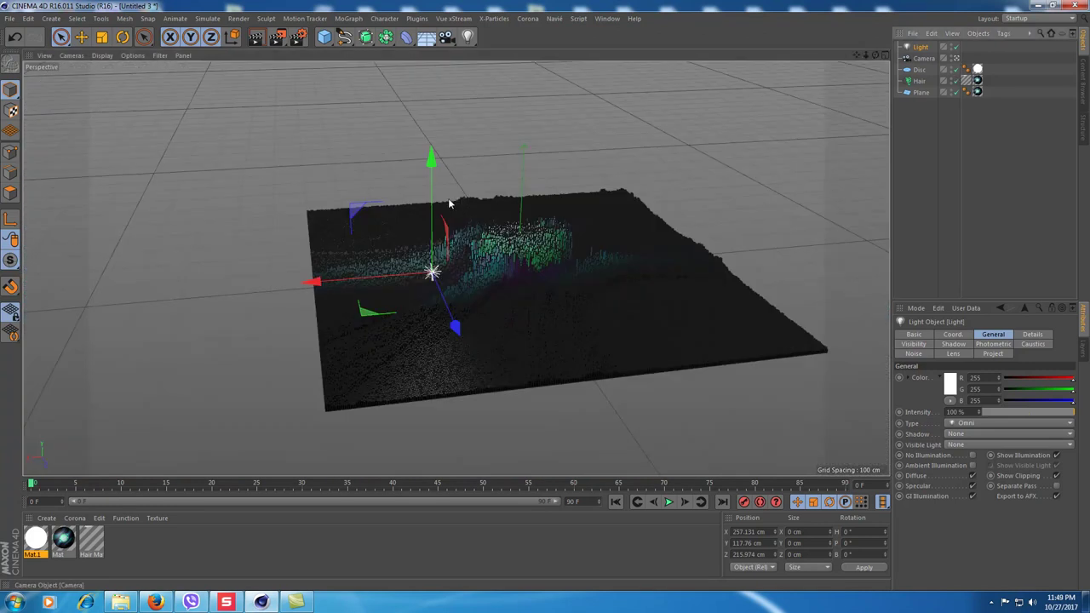
drag(455, 387, 467, 402)
drag(438, 231, 440, 208)
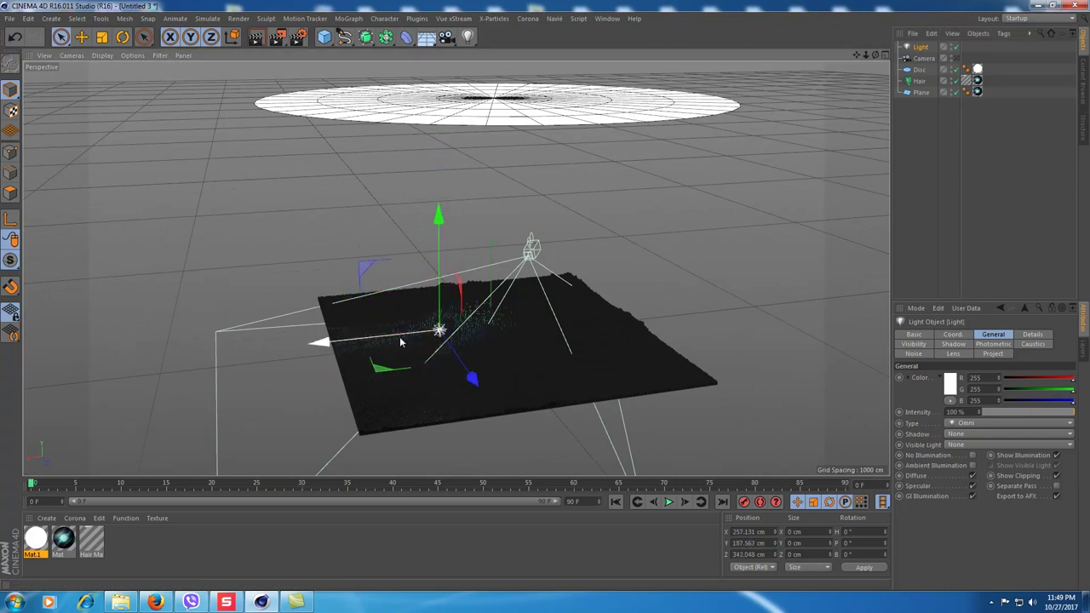
mouse_move(396, 339)
mouse_down()
mouse_move(360, 341)
mouse_move(378, 338)
mouse_up()
drag(449, 381, 498, 457)
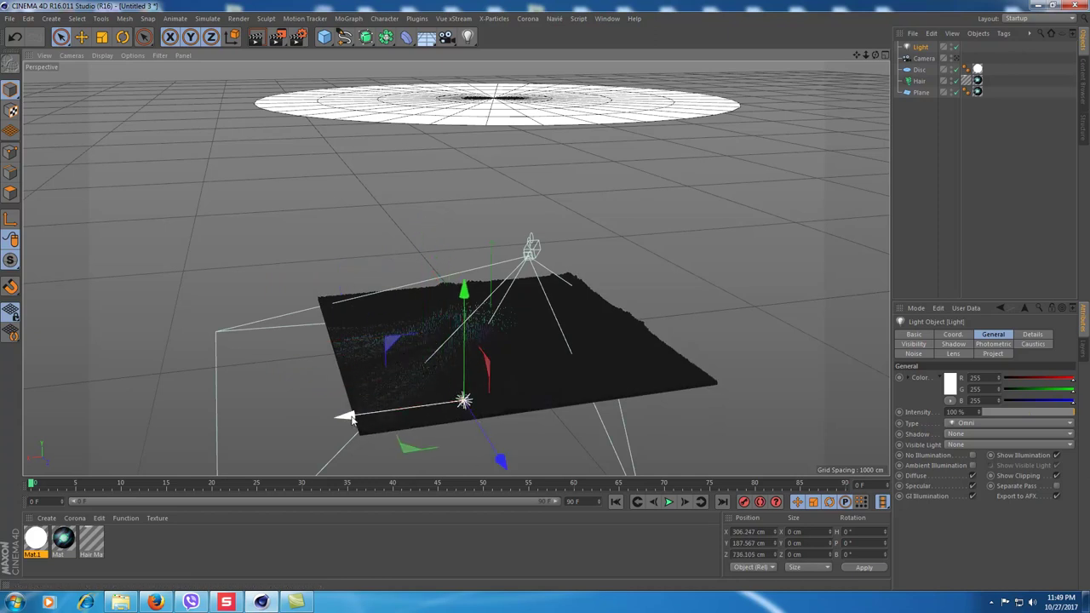
Duplicate the light to the plane's far side, add a third light, and dim Light.1 to about 66%.
ctrl+drag(347, 417, 565, 385)
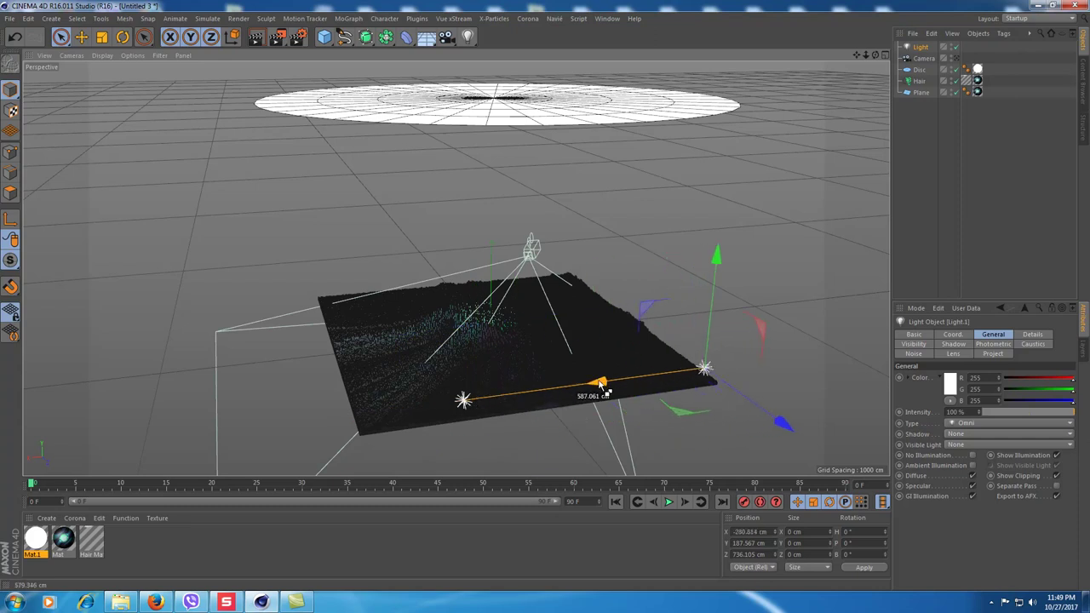
drag(681, 218, 681, 194)
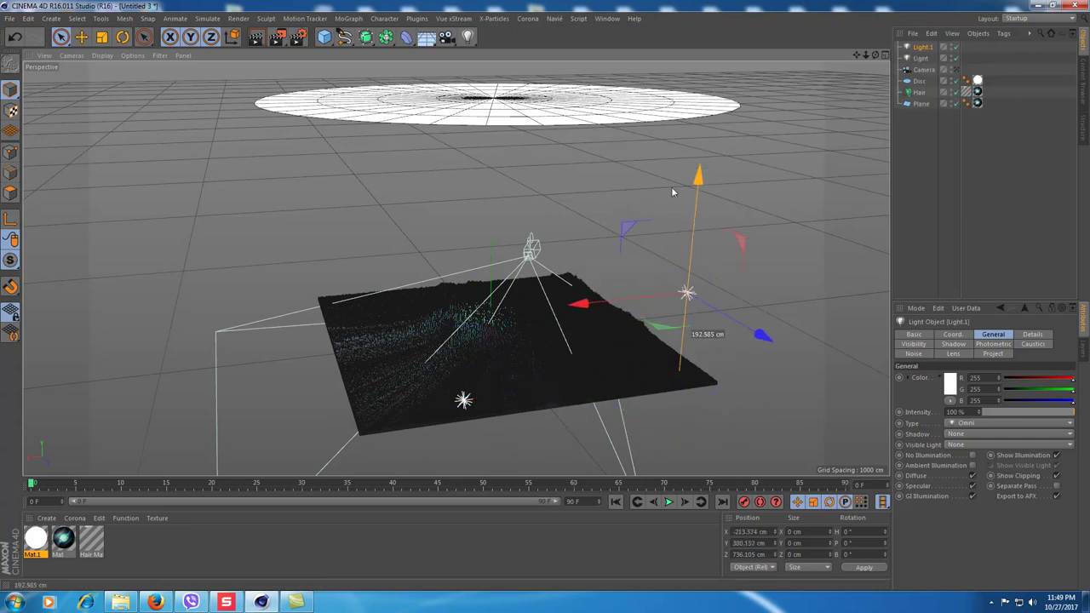
mouse_move(736, 370)
mouse_down()
mouse_move(773, 392)
mouse_move(625, 301)
mouse_move(638, 236)
mouse_up()
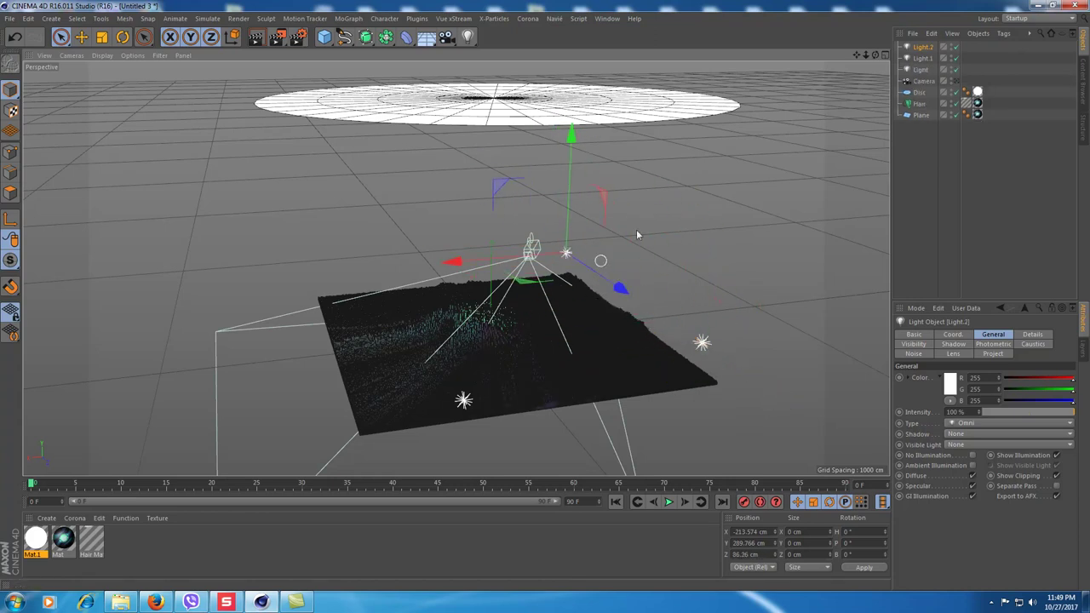
key(ctrl+r)
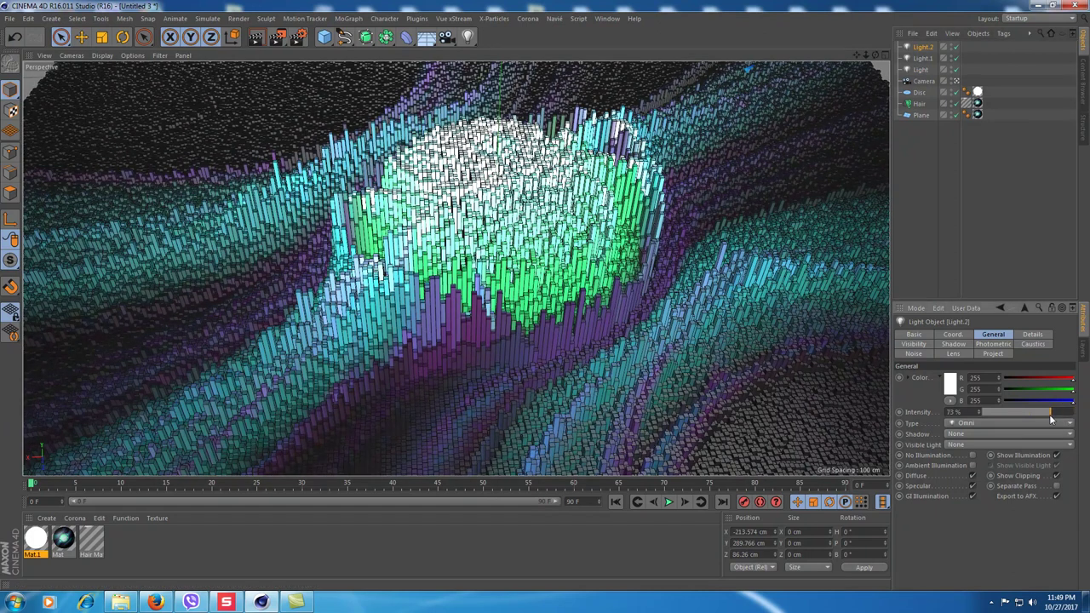
click(922, 58)
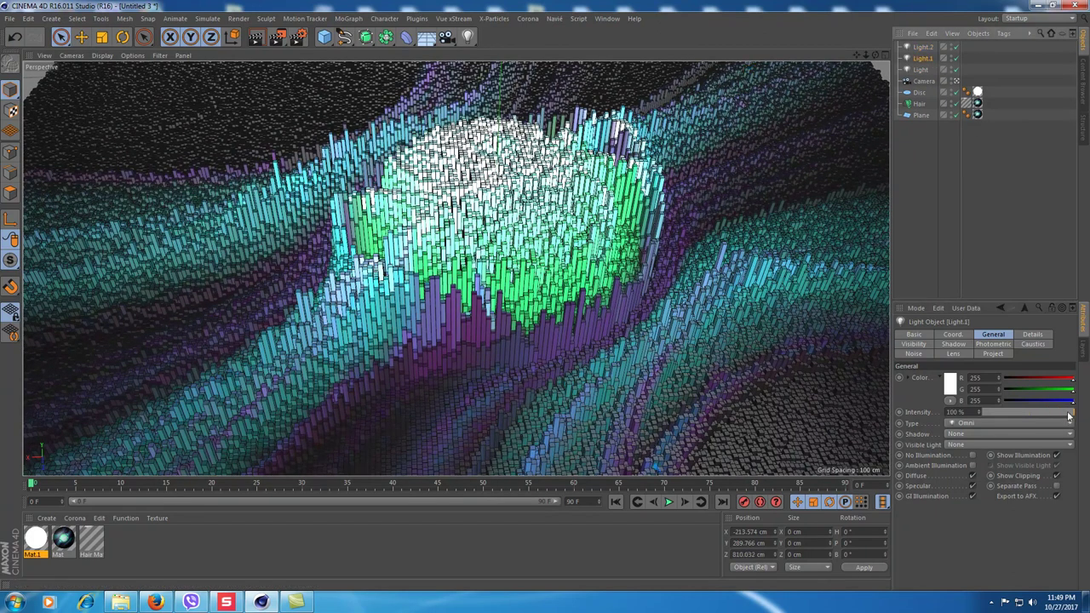
drag(1063, 417, 1046, 415)
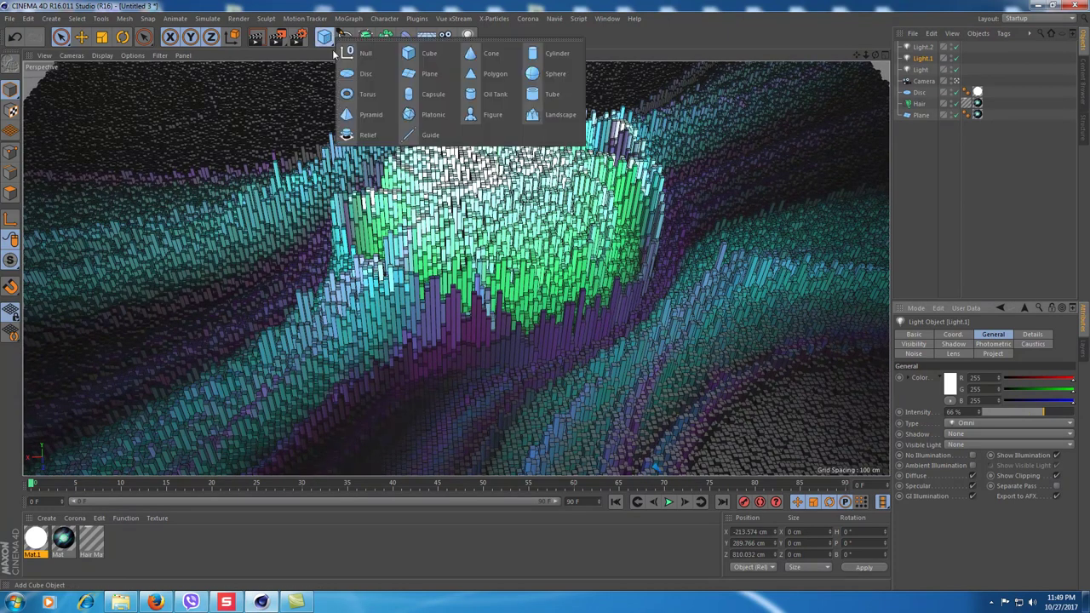
Add Plane.1, scale it to about 1002 cm square and set its height to about 11.5 cm.
drag(324, 47, 423, 75)
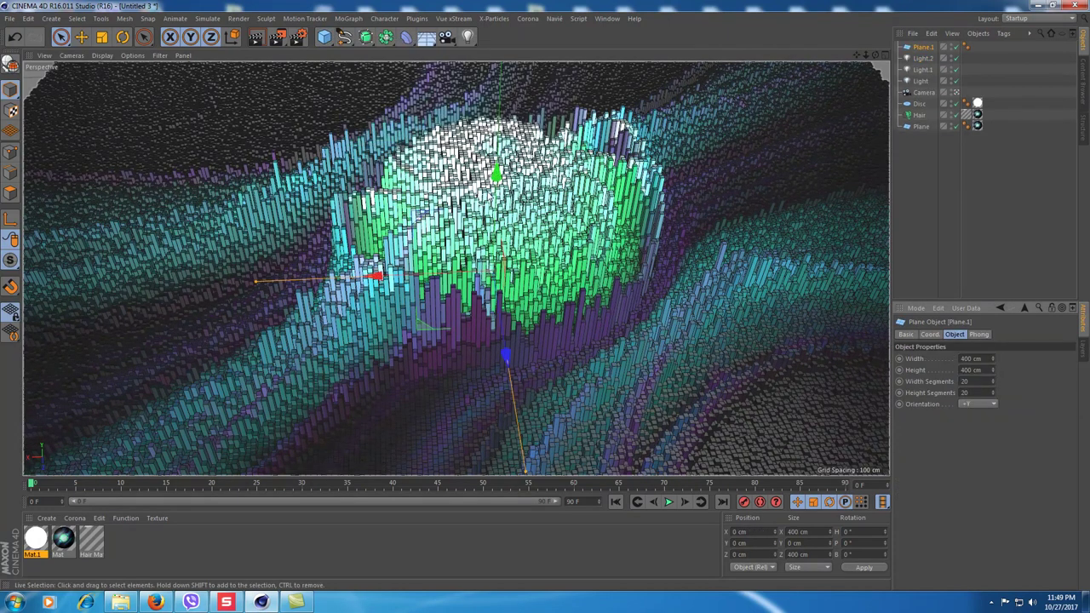
drag(497, 175, 497, 157)
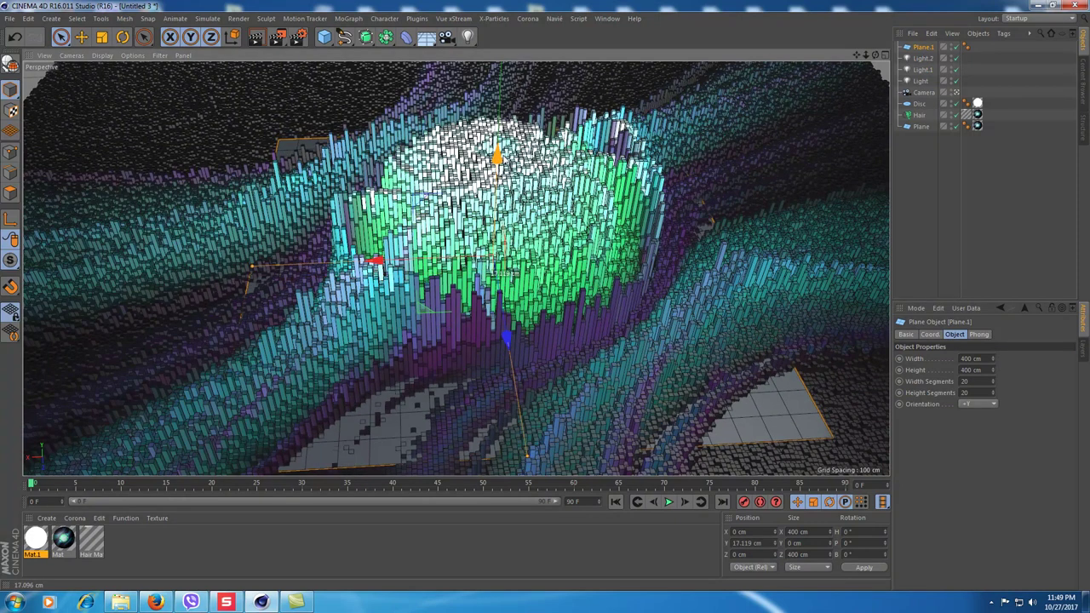
drag(492, 271, 492, 267)
key(t)
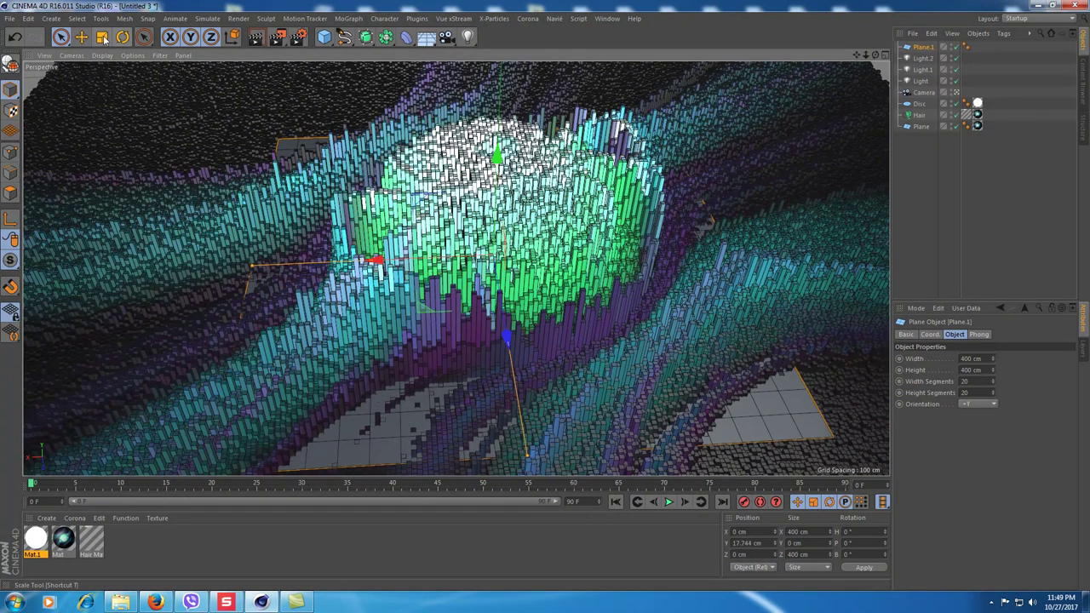
drag(640, 245, 779, 247)
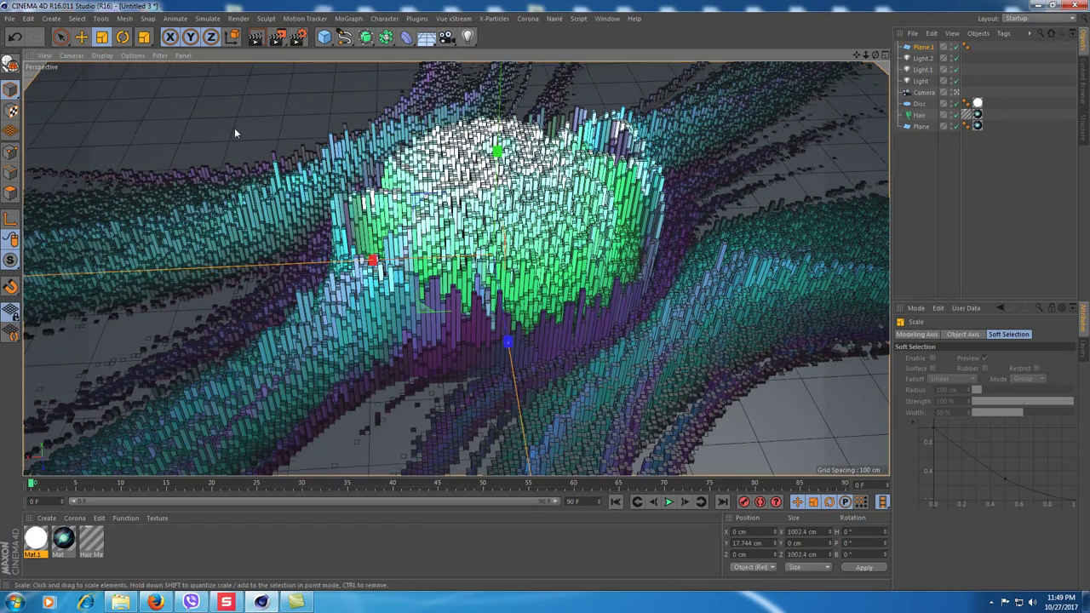
click(60, 37)
drag(497, 153, 495, 163)
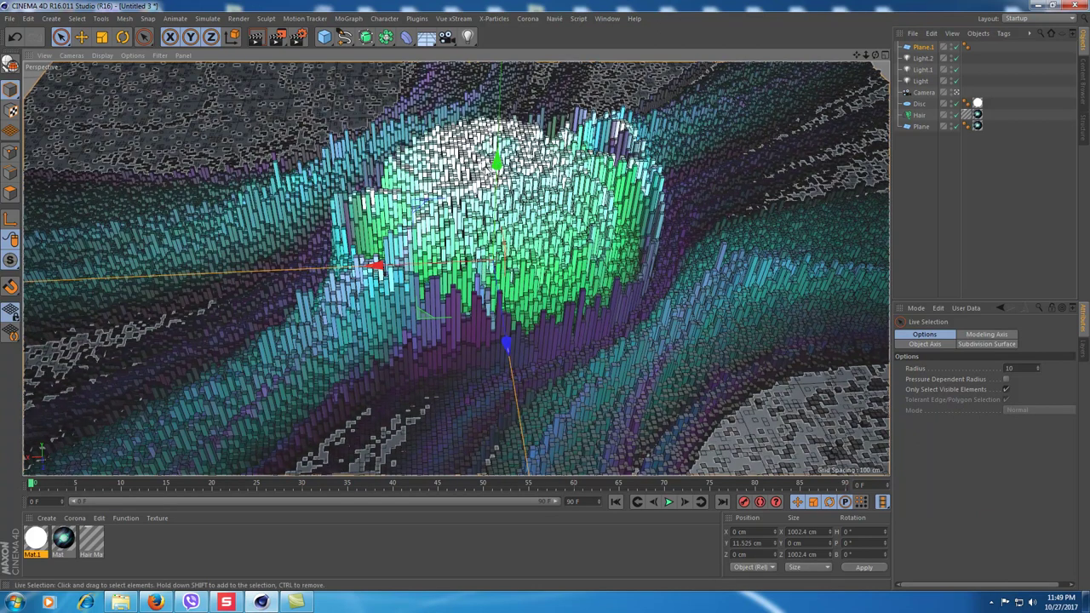
Create a new material, Mat.2, and open it in the material editor.
click(94, 545)
click(36, 540)
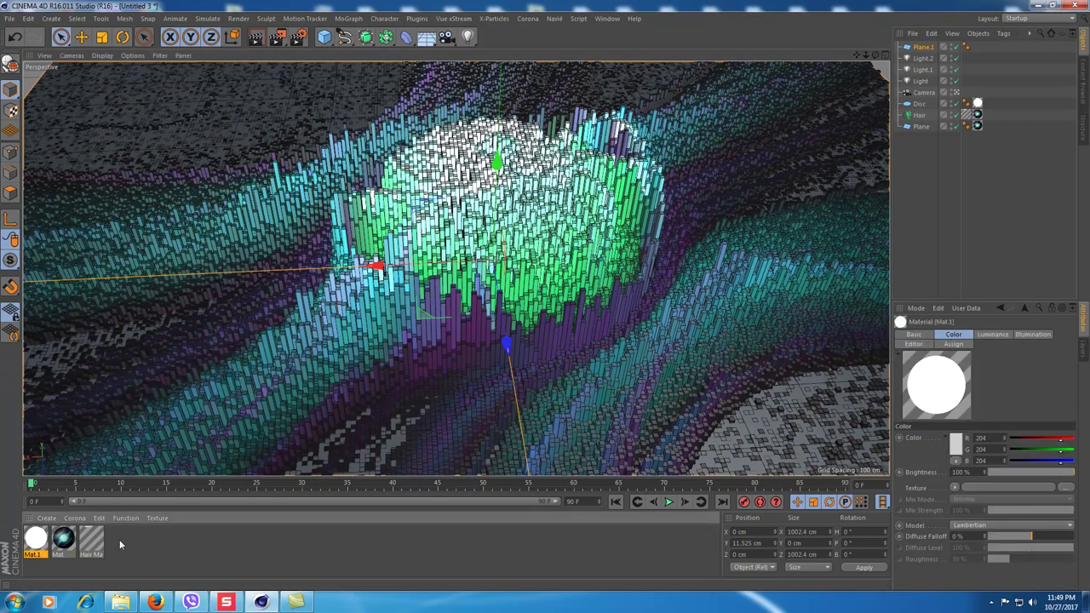
click(192, 540)
double_click(192, 548)
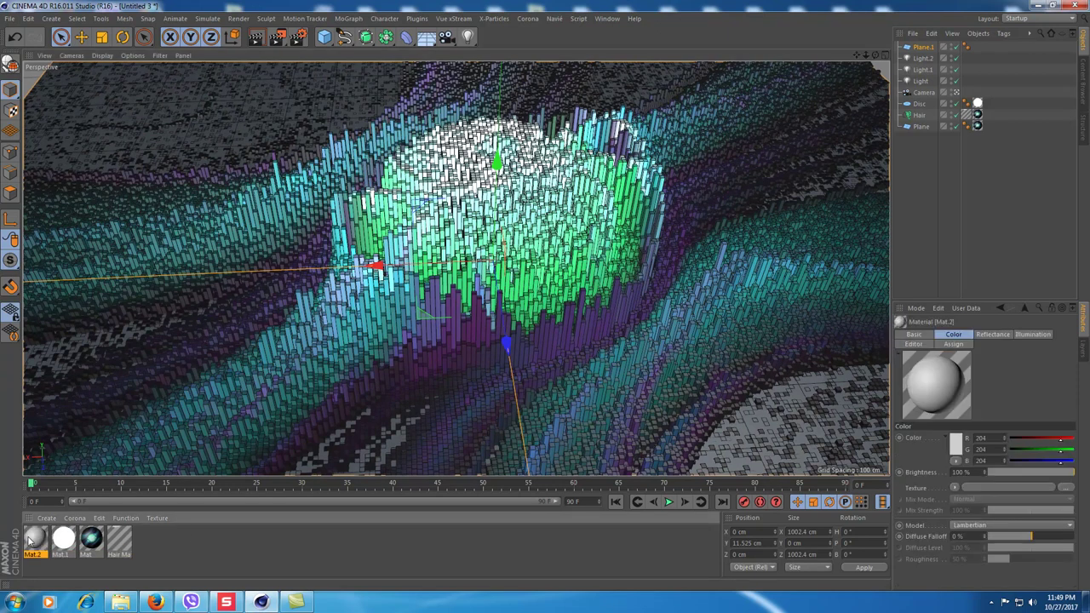
double_click(35, 539)
drag(310, 80, 616, 113)
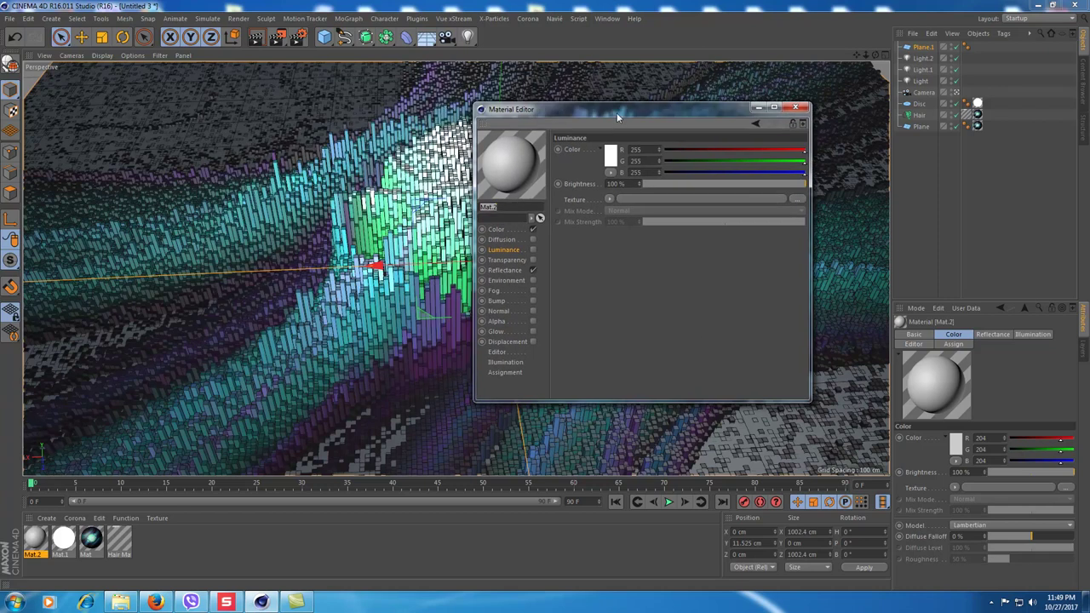
Enable transparency on Mat.2, set a light blue colour (126/164/204) and a cyan transparency tint.
click(522, 263)
click(532, 259)
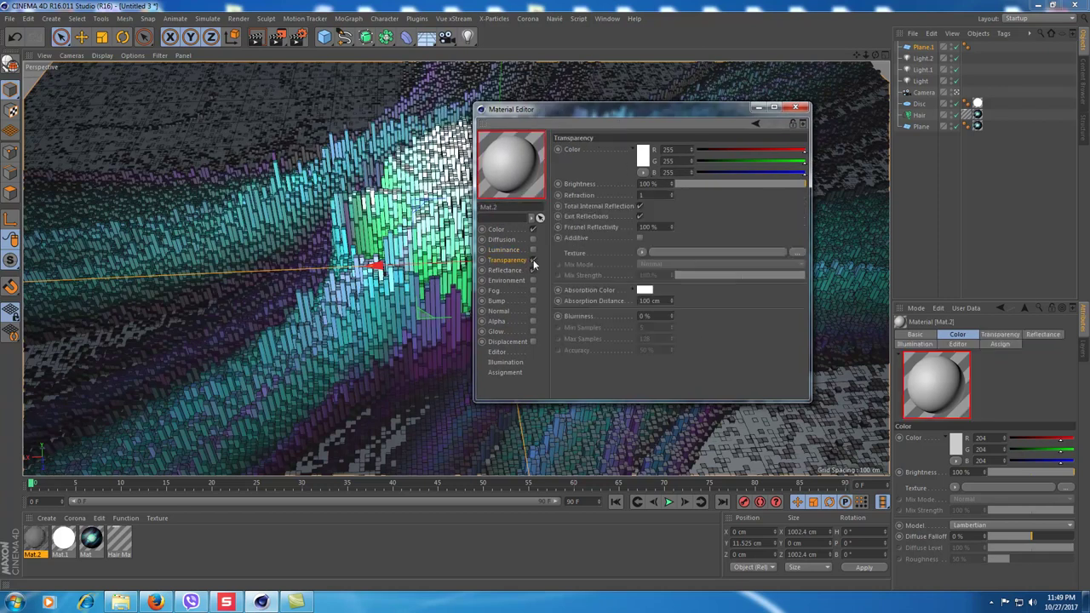
click(508, 229)
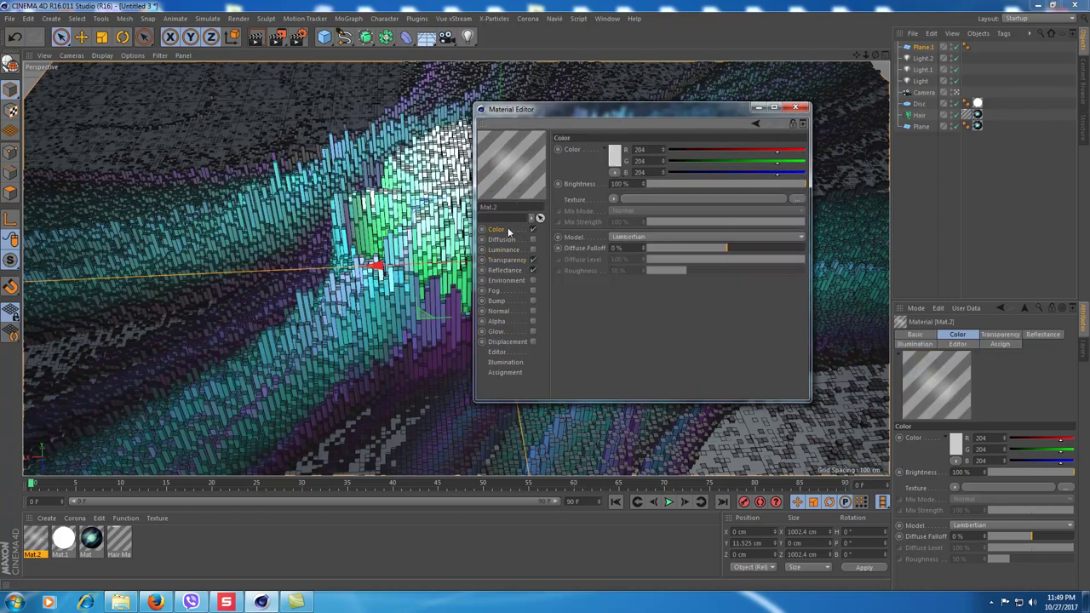
mouse_move(772, 153)
mouse_down()
mouse_move(701, 150)
mouse_move(730, 165)
mouse_move(735, 151)
mouse_up()
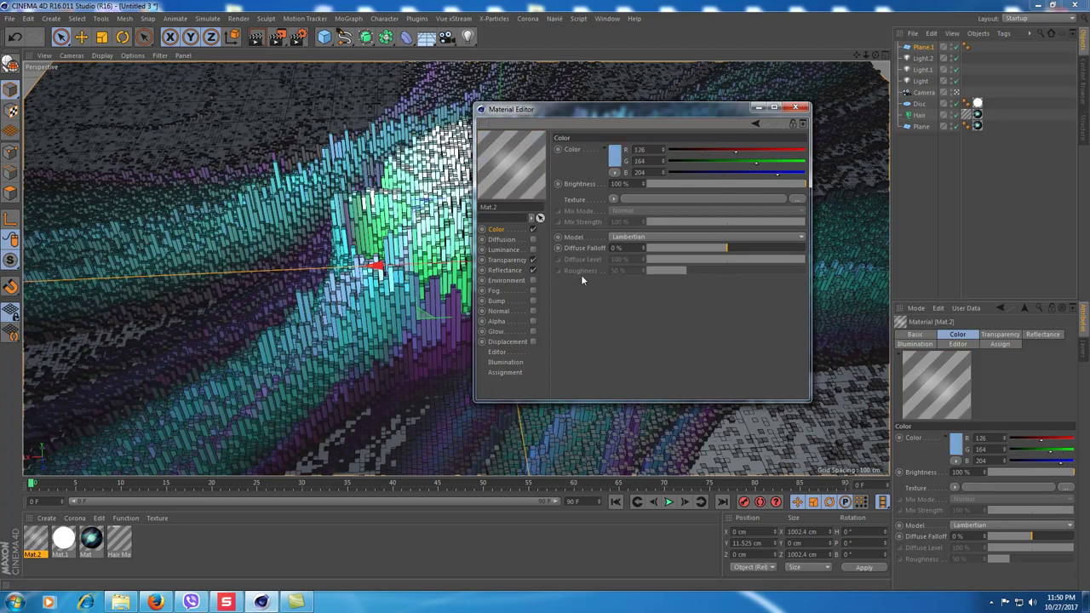
click(503, 259)
drag(751, 150, 774, 151)
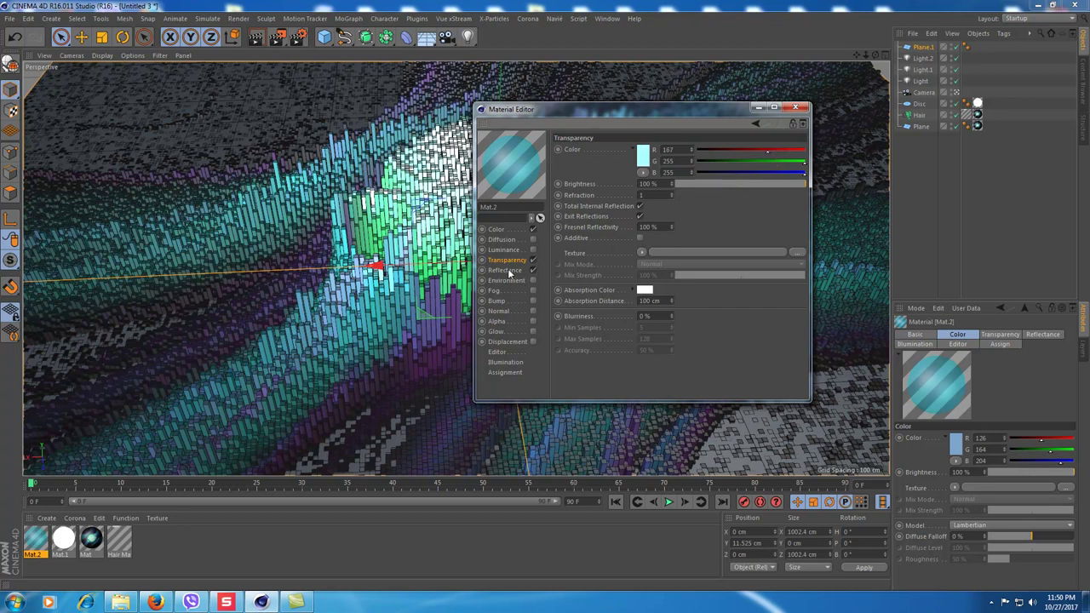
click(795, 107)
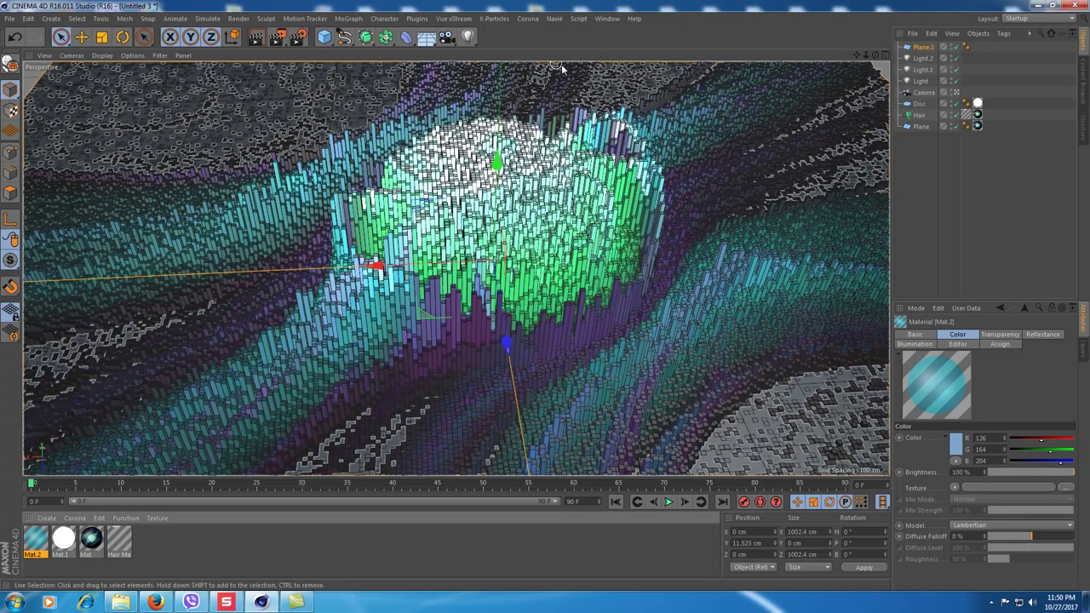
Render the scene to the Picture Viewer as Topography1.
click(279, 38)
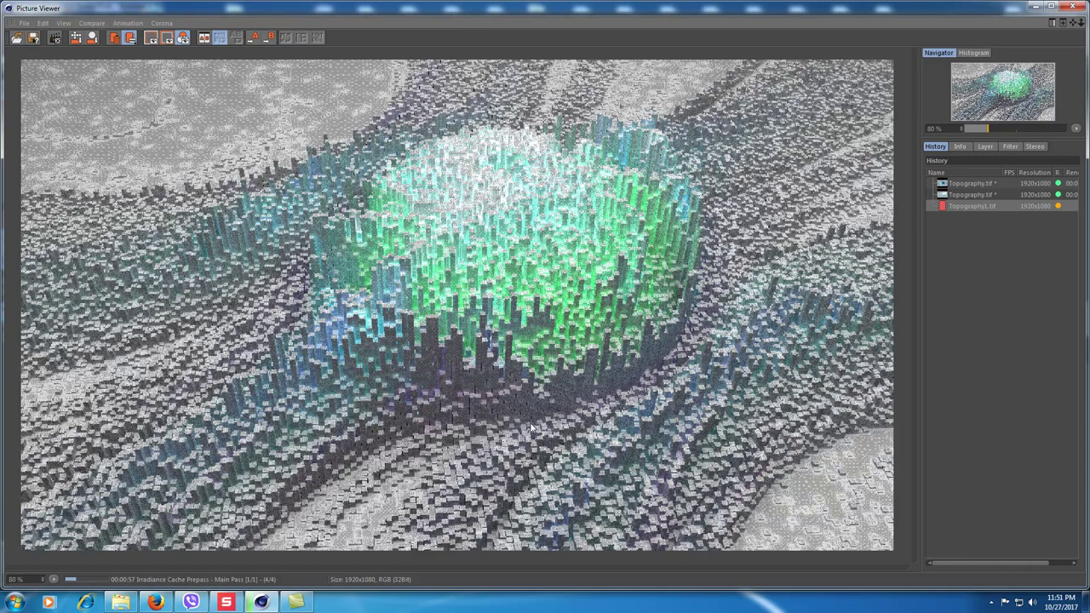
Wait for the 1920×1080 Topography1.tif render to finish, then close the Picture Viewer.
click(296, 602)
click(296, 602)
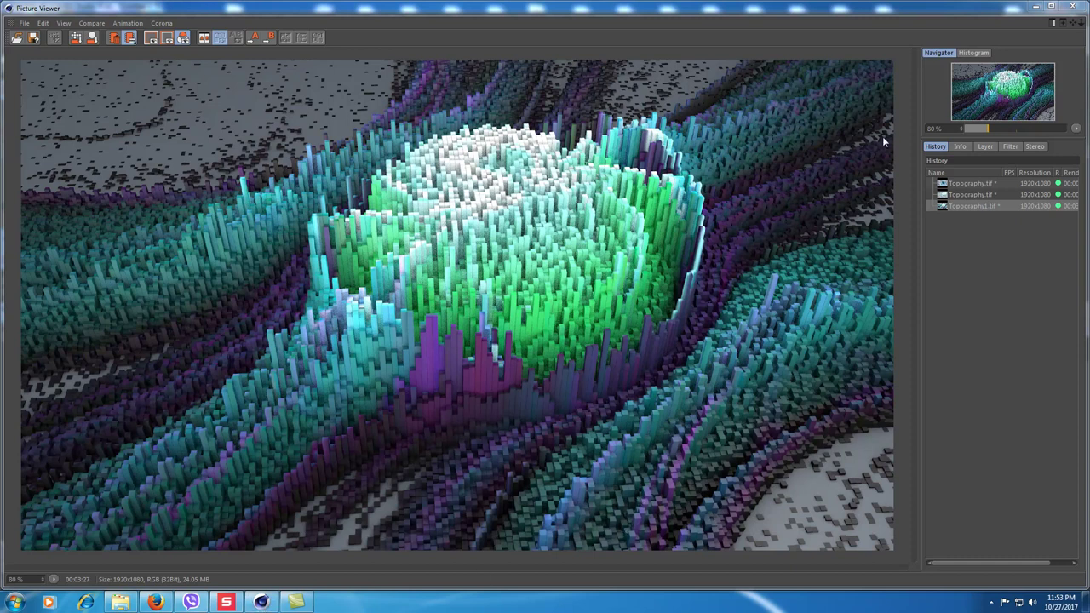
click(1076, 9)
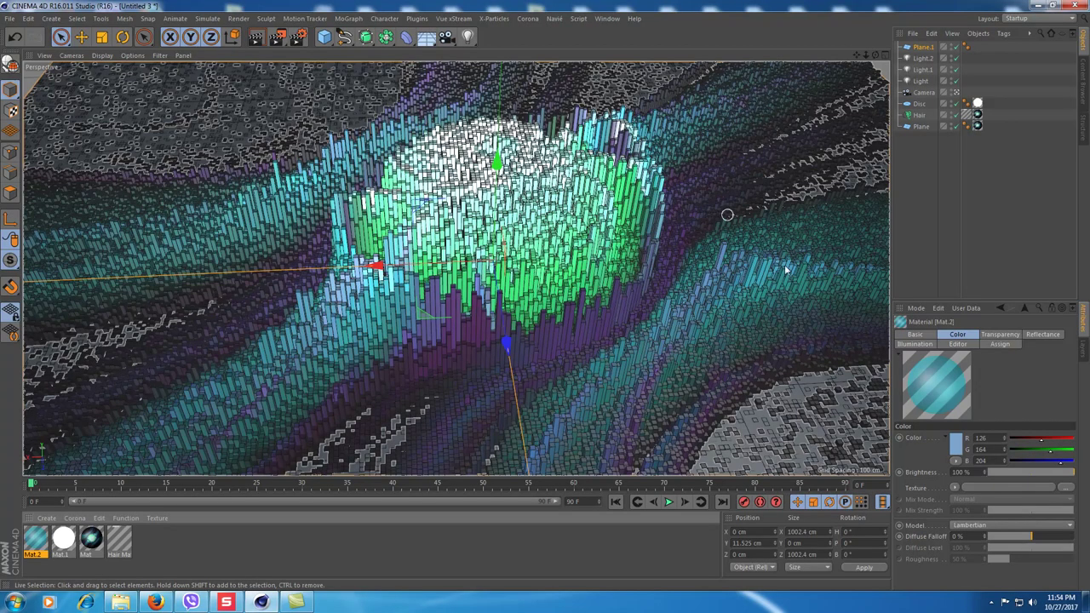
Minimize Cinema 4D and open Topography1.tif from the desktop in Photoshop CC.
click(1038, 4)
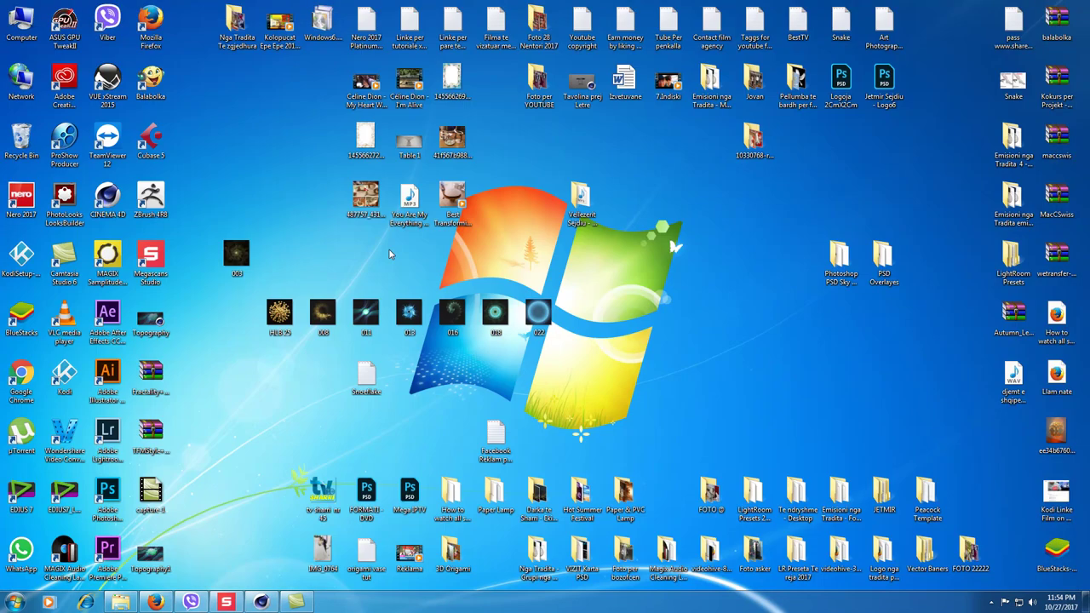
right_click(144, 550)
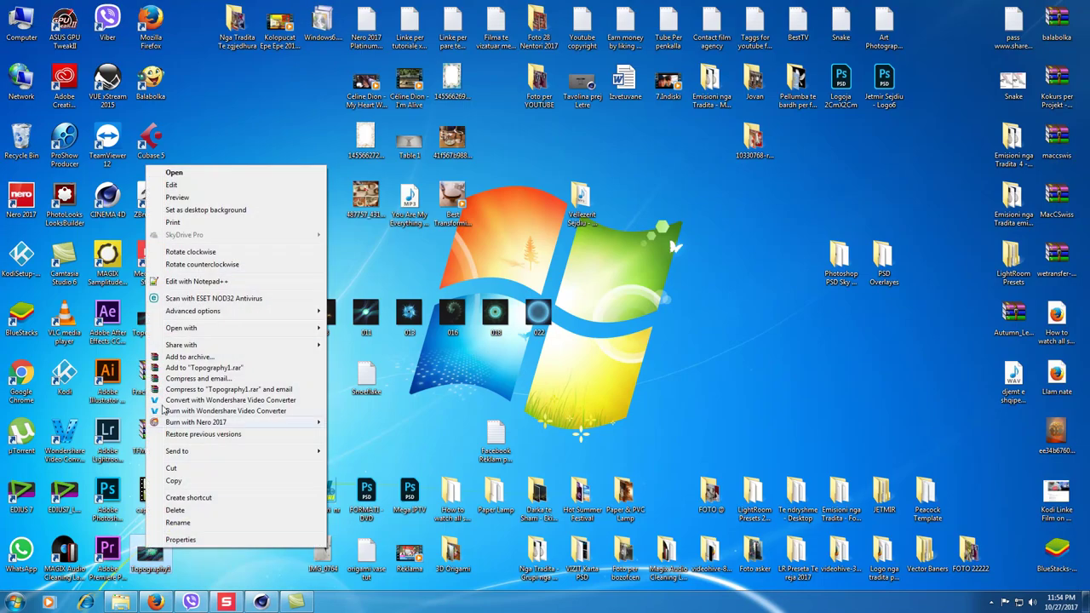
double_click(143, 555)
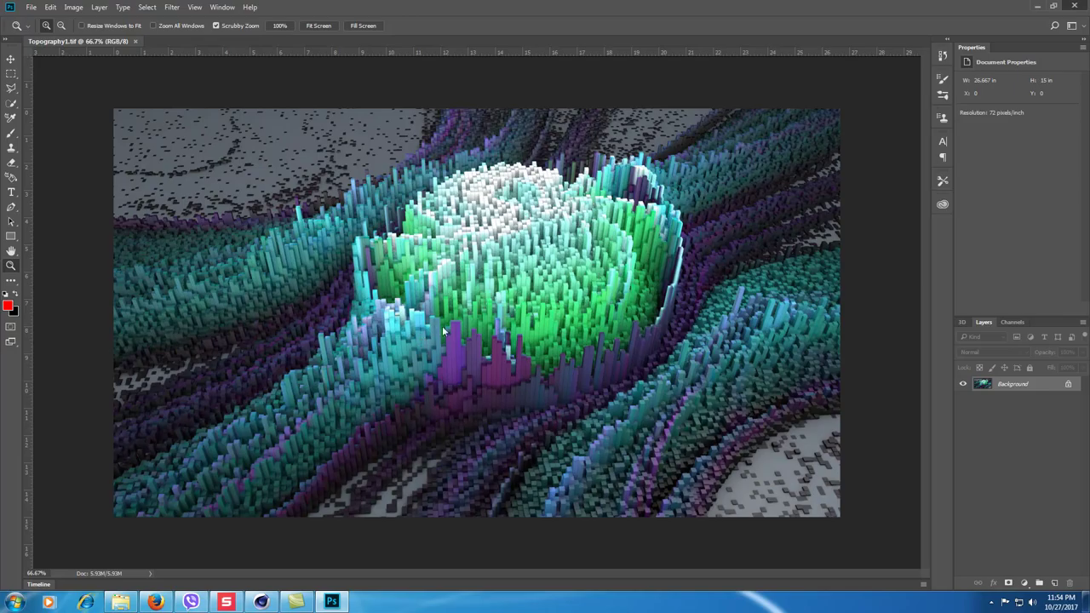
Minimize Photoshop to the desktop and drop the Topography1 icon onto the Lightroom shortcut.
key(super+d)
mouse_move(151, 552)
mouse_down()
mouse_move(119, 515)
mouse_move(109, 430)
mouse_up()
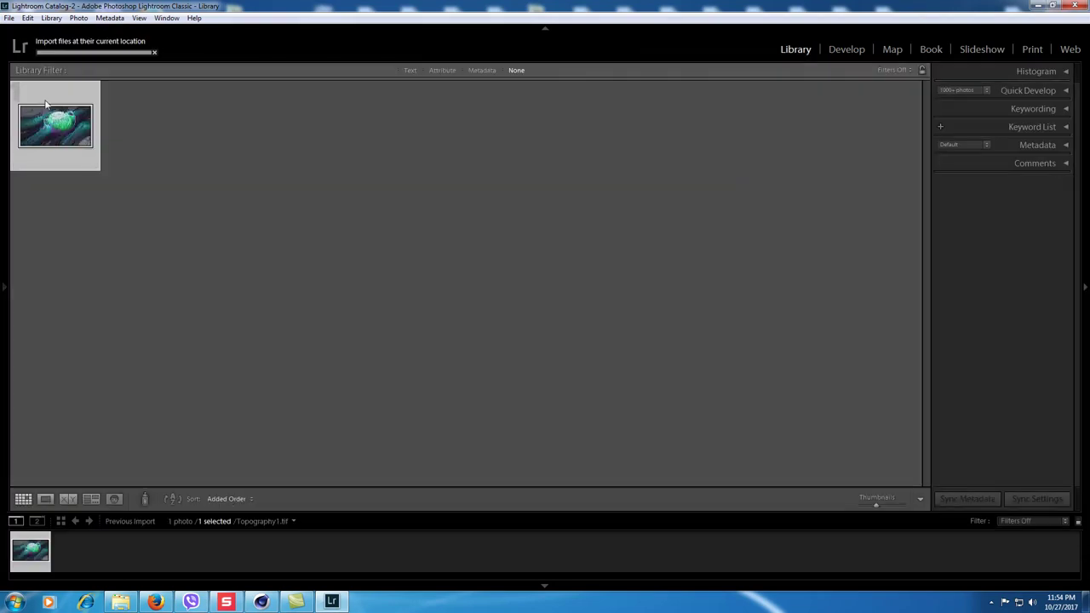
Import Topography1.tif, move it into Develop, and apply Auto tone in the Basic panel.
double_click(46, 102)
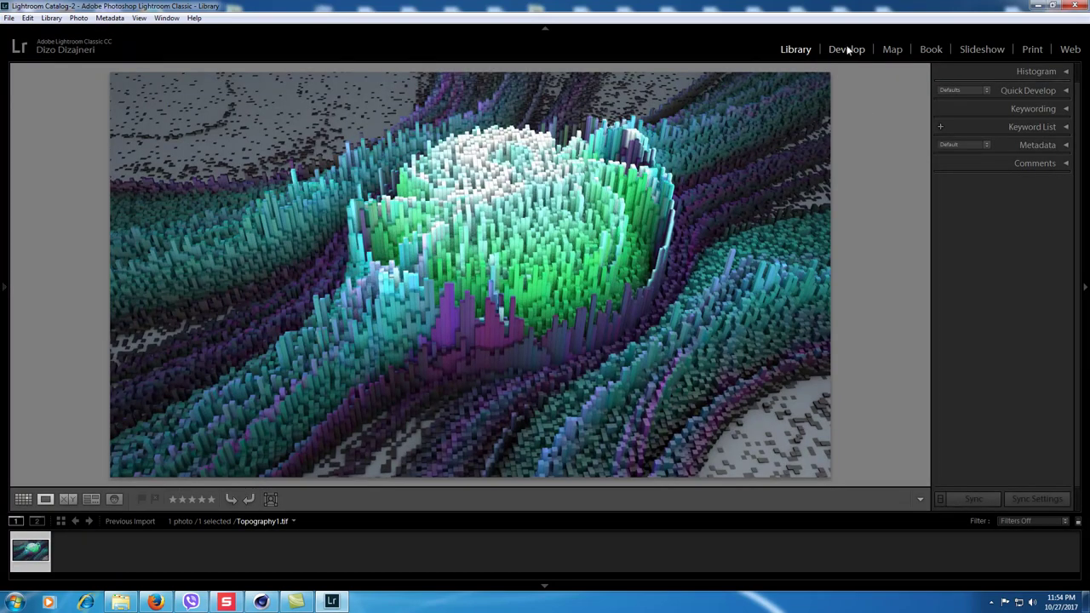
click(846, 48)
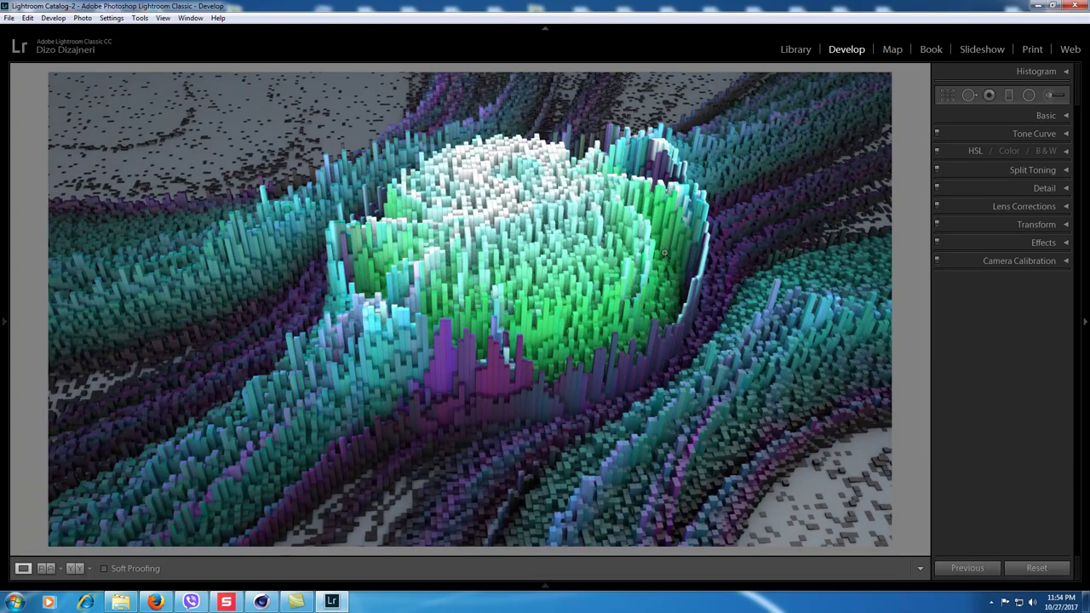
click(1066, 116)
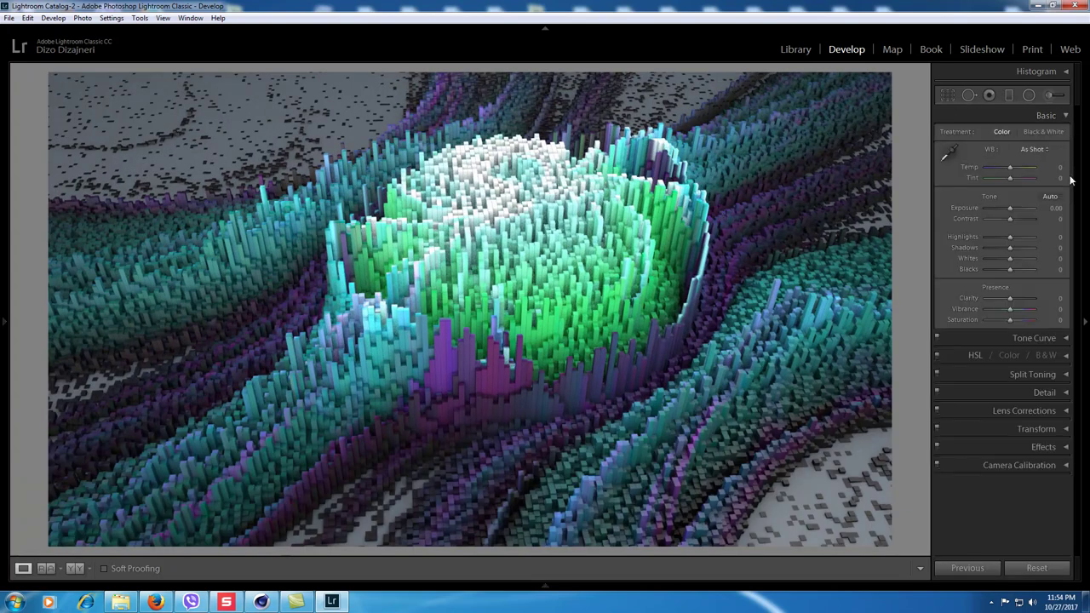
click(1050, 196)
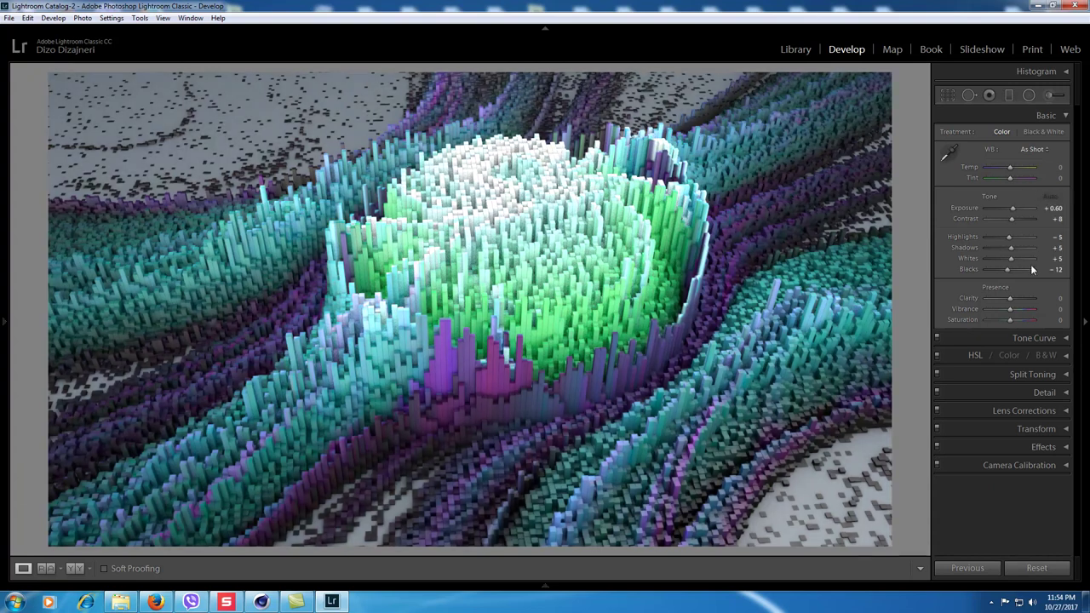
Set Highlights −100, Whites +26 and Exposure +0.40, keeping Saturation at 0.
drag(1008, 236, 940, 242)
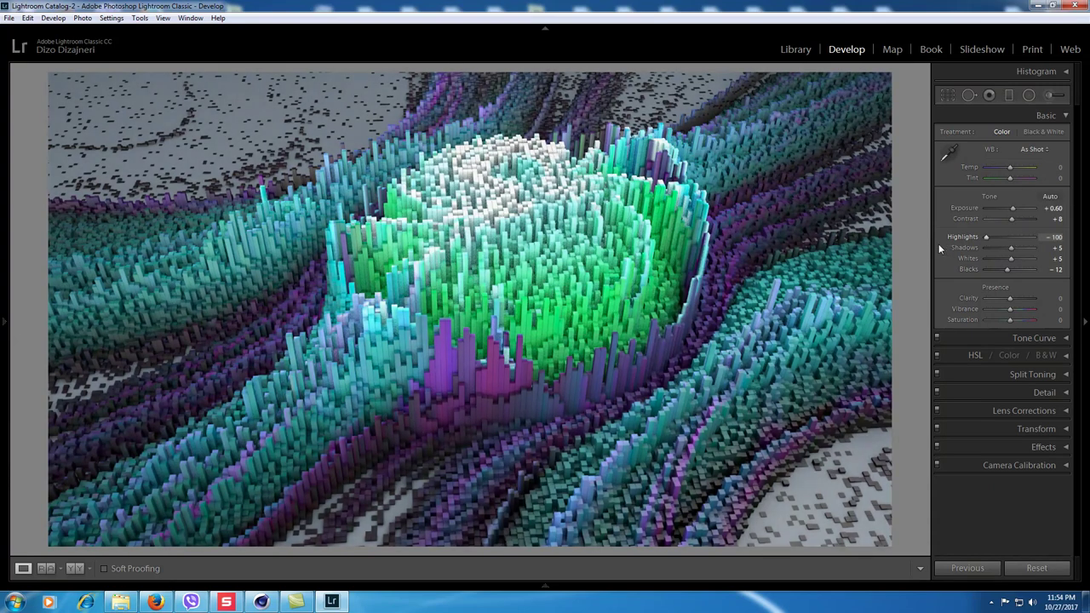
drag(1010, 320, 1016, 319)
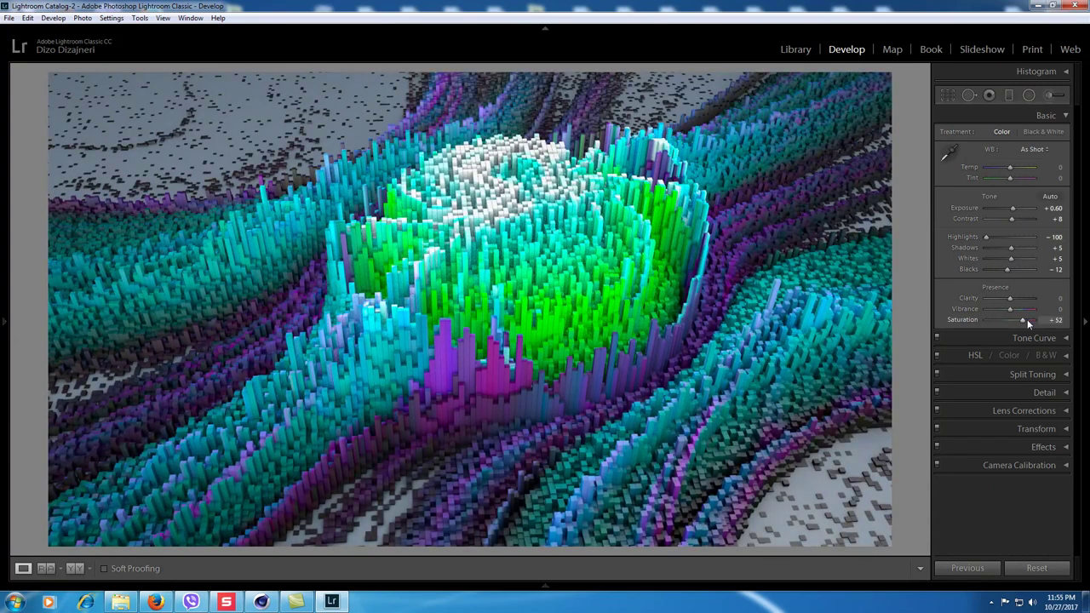
double_click(1014, 321)
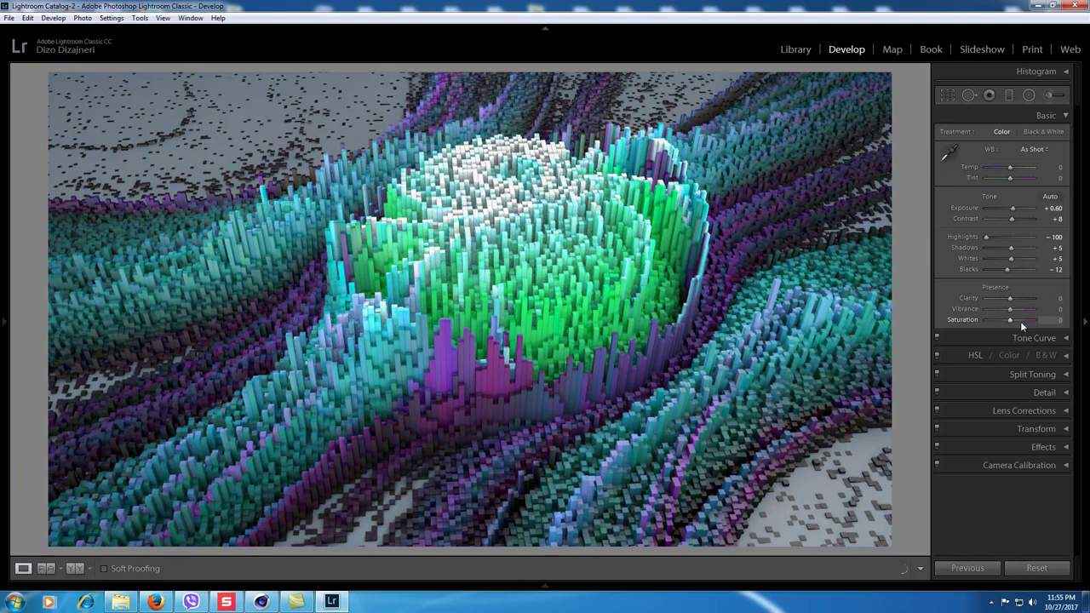
drag(1012, 258, 1003, 273)
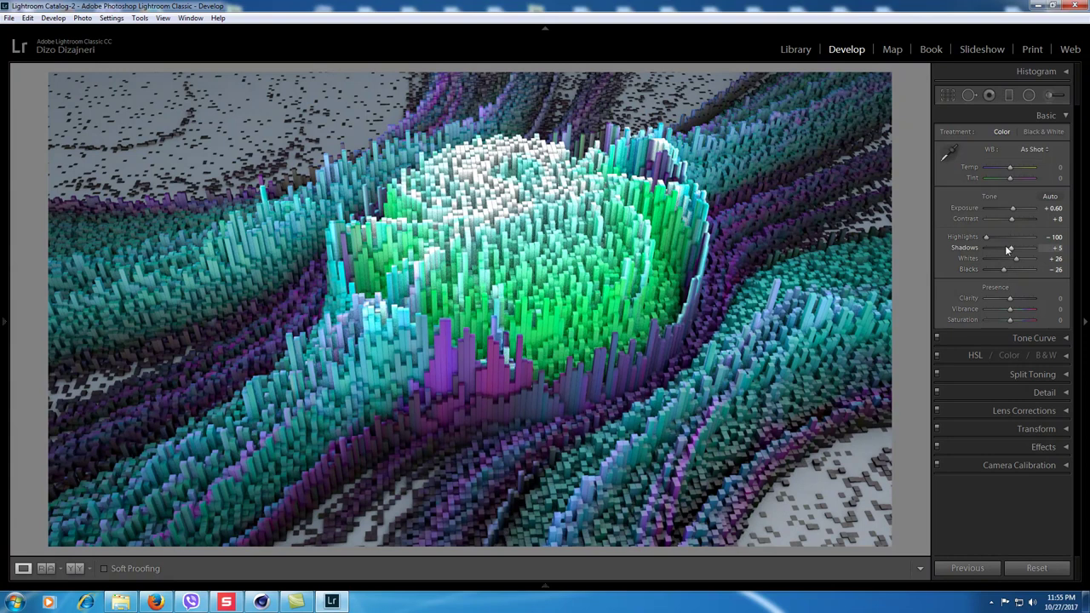
key(minus)
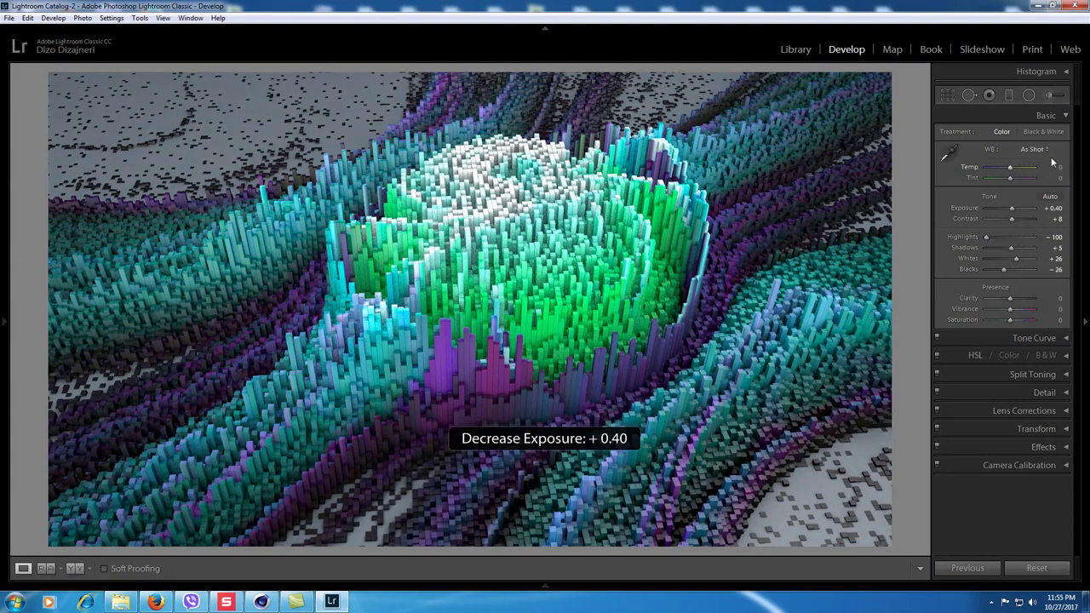
Paint two enlarged Adjustment Brush strokes across the terrain and set the brush Saturation to 24.
click(1063, 115)
click(1050, 95)
key(h)
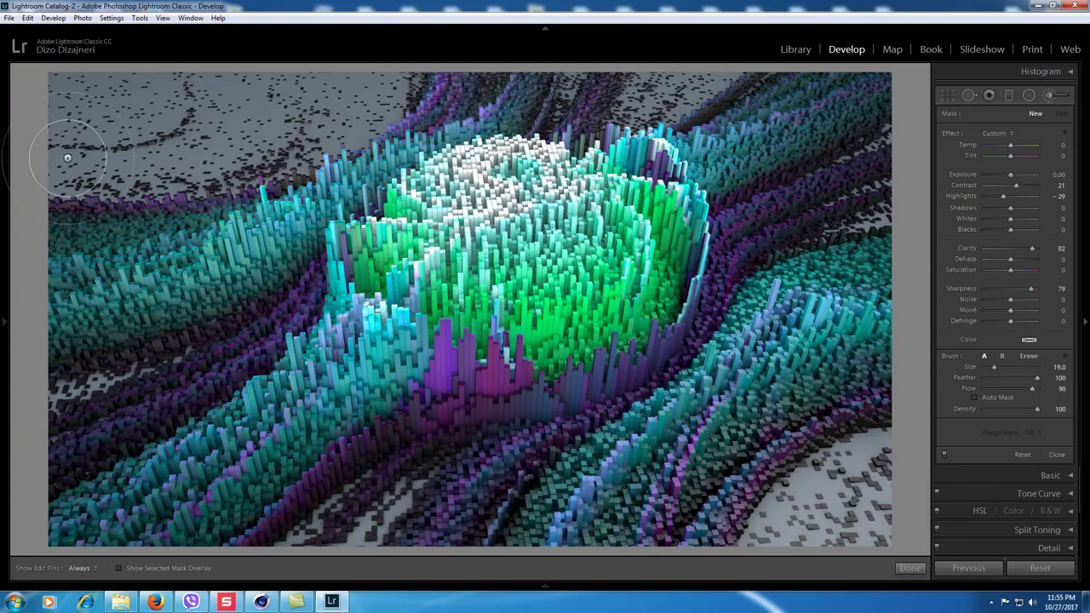
key(bracketright)
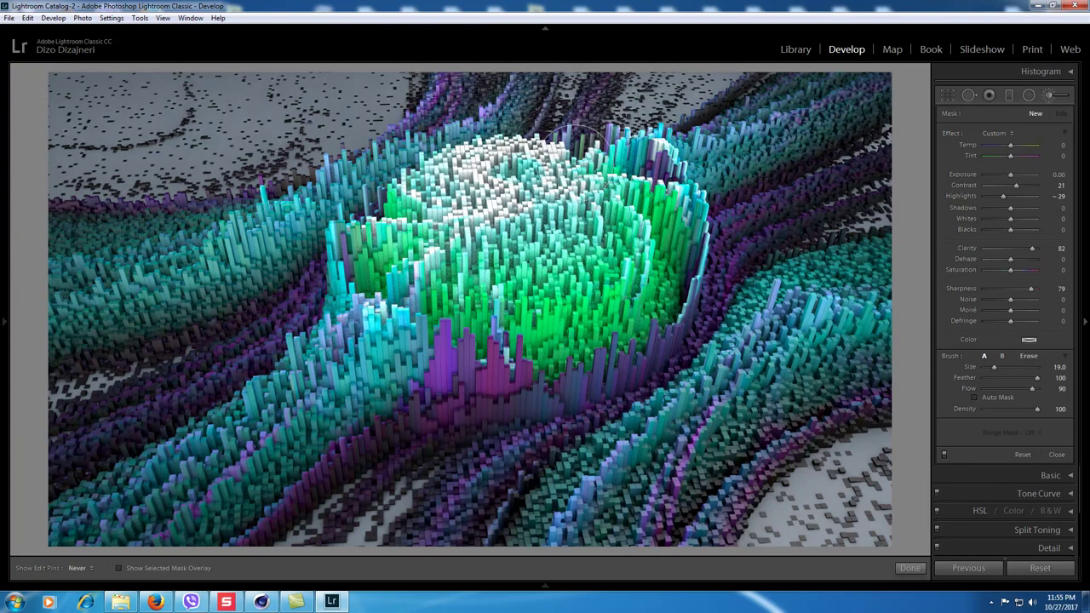
drag(907, 239, 136, 487)
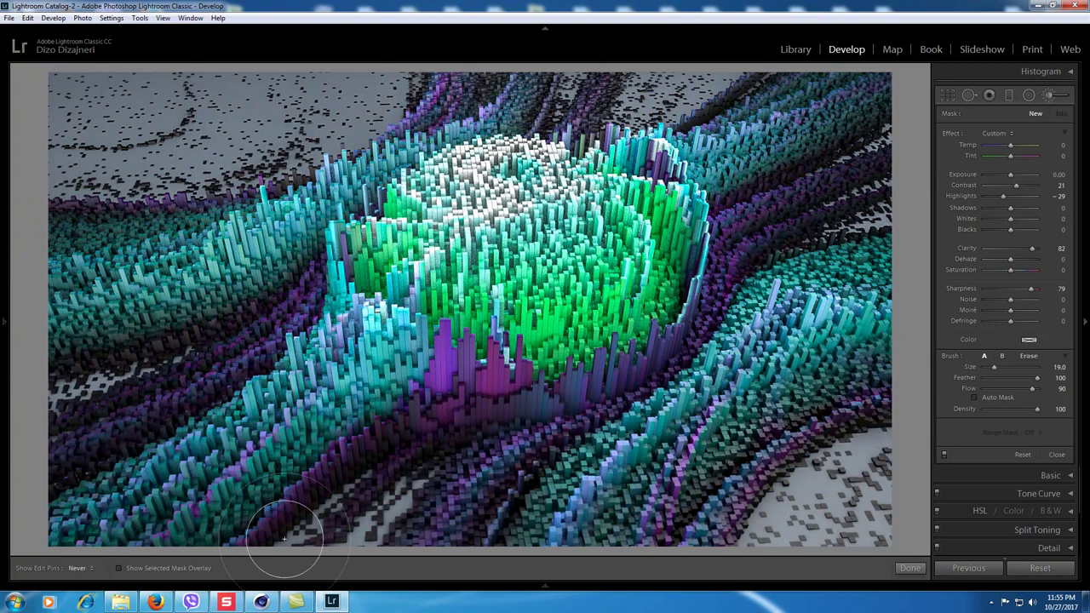
drag(909, 218, 30, 569)
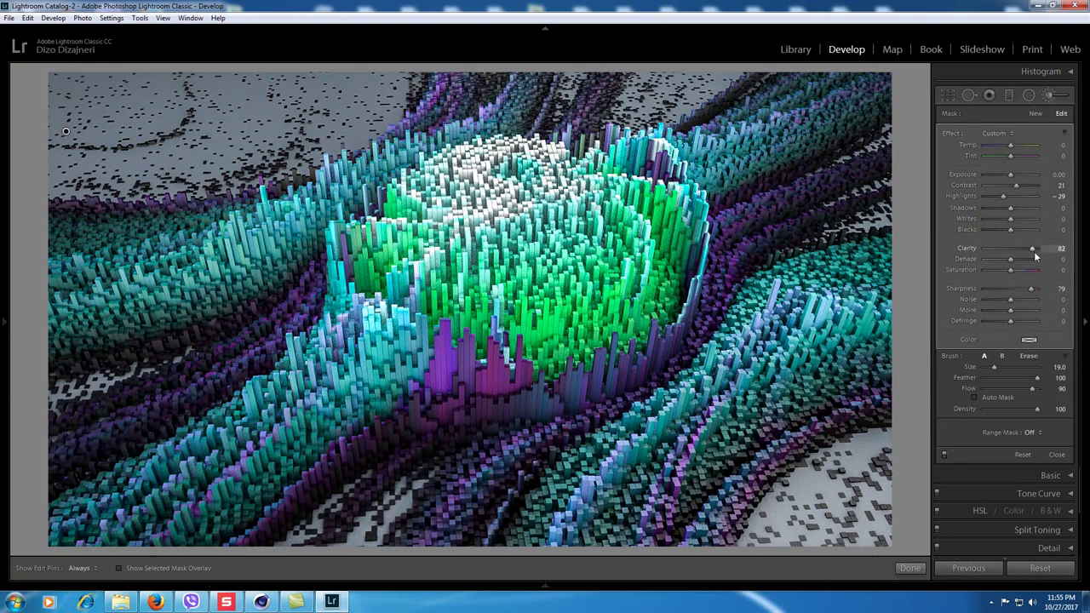
drag(1010, 270, 1018, 269)
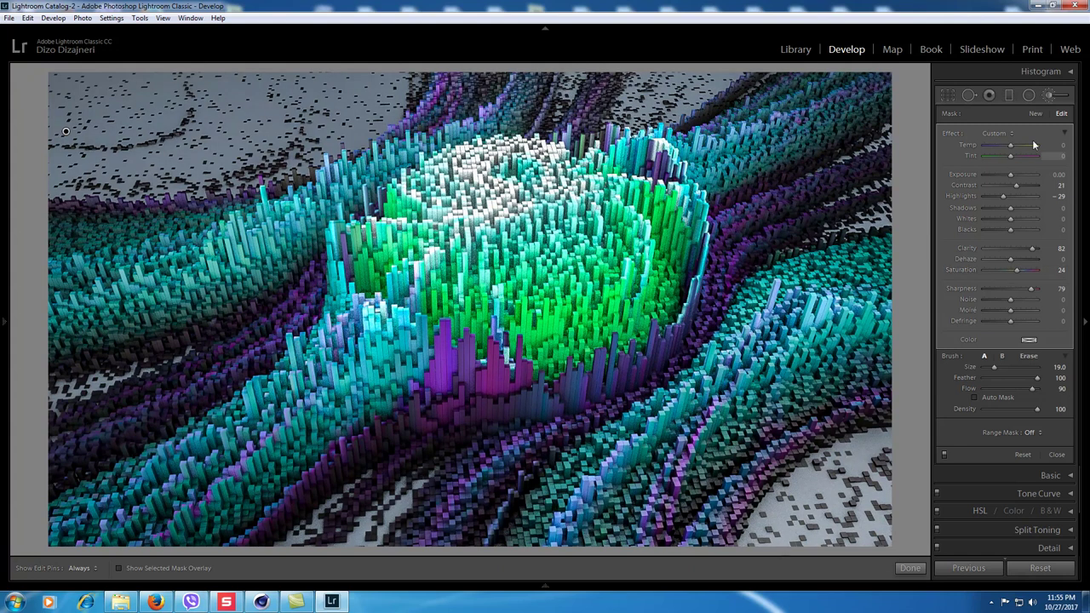
Finish the brush adjustment and enable lens profile corrections.
click(1054, 97)
click(1030, 208)
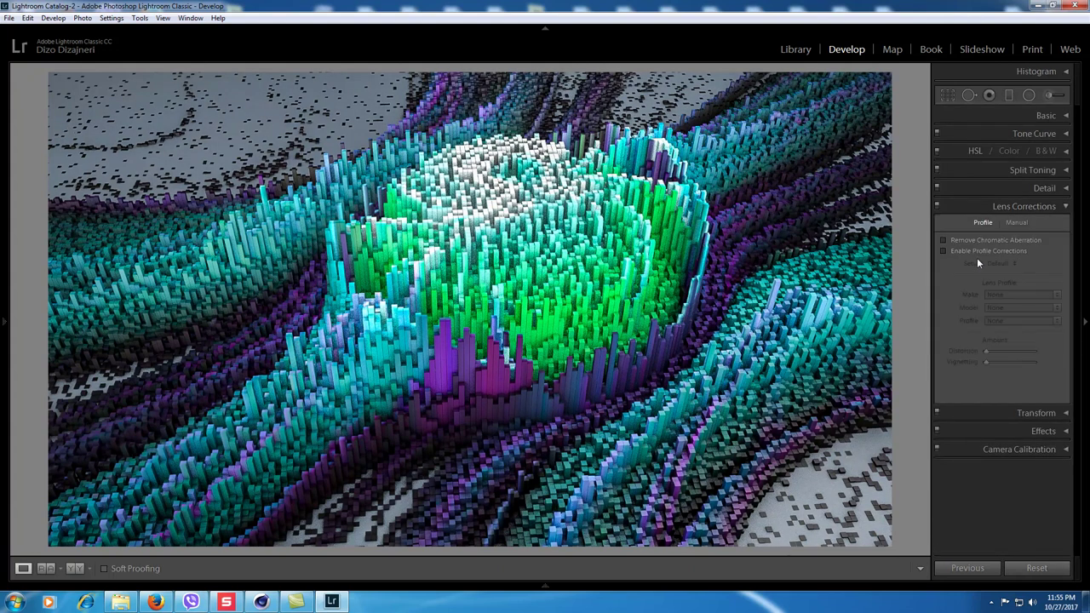
click(966, 251)
click(1064, 207)
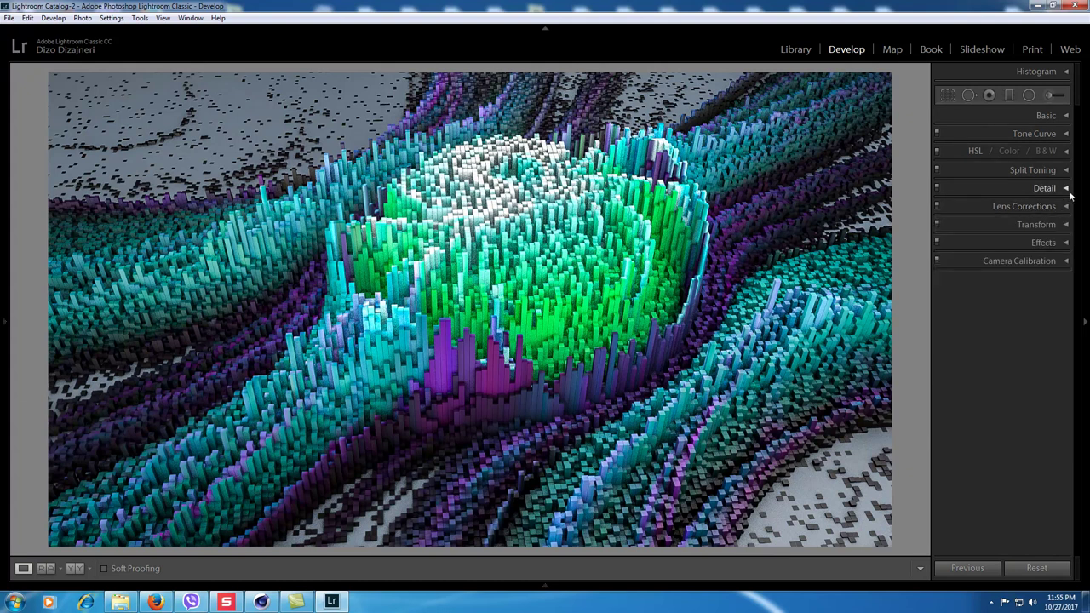
Apply Detail sharpening Amount 14 and Luminance noise reduction 14.
click(1067, 188)
click(989, 217)
click(989, 276)
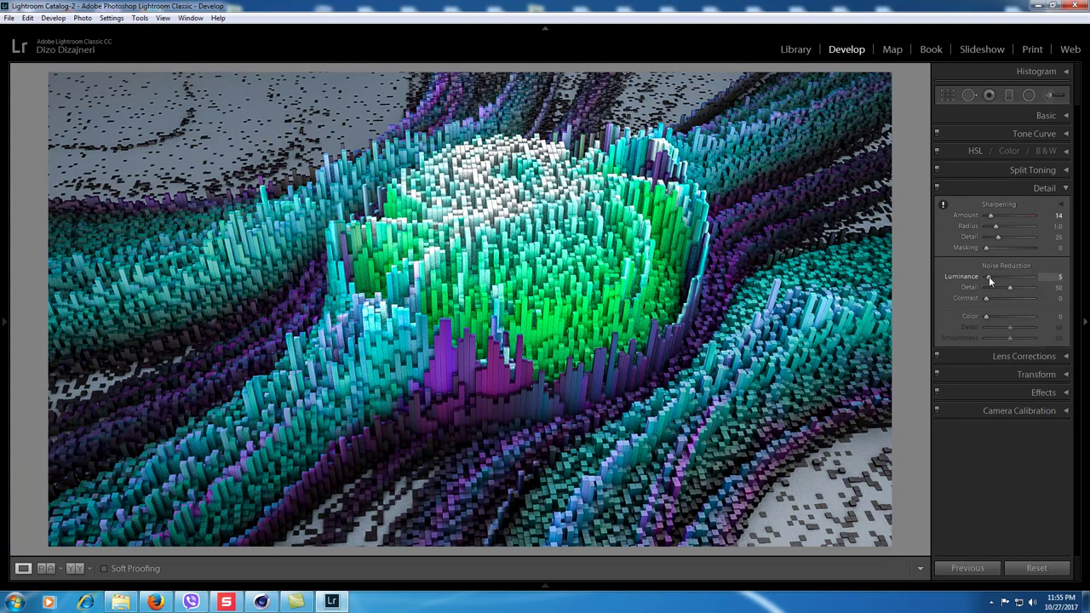
click(1063, 188)
click(1039, 226)
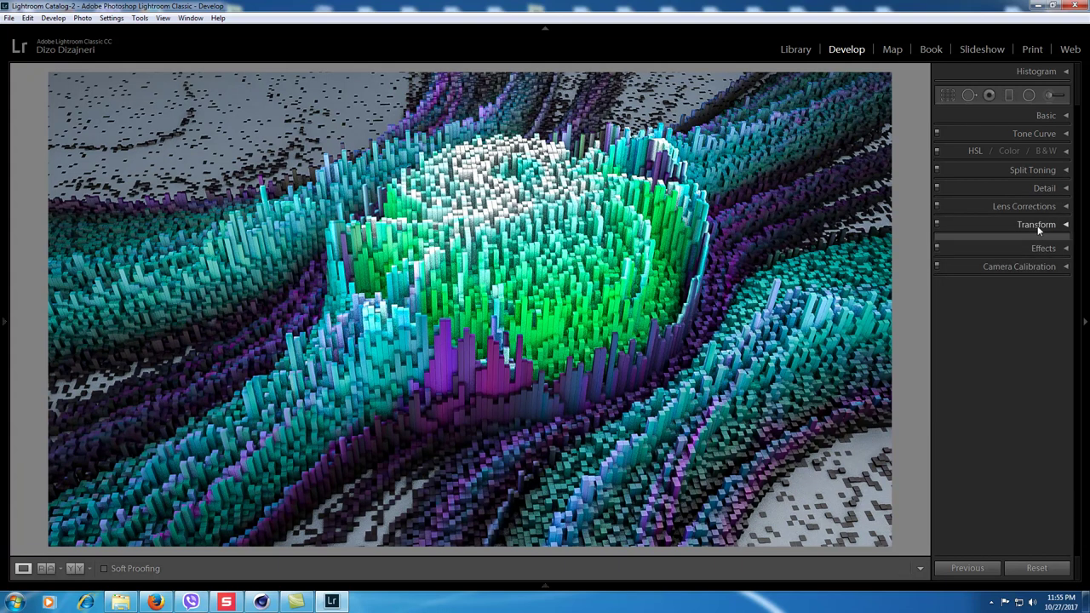
click(1038, 226)
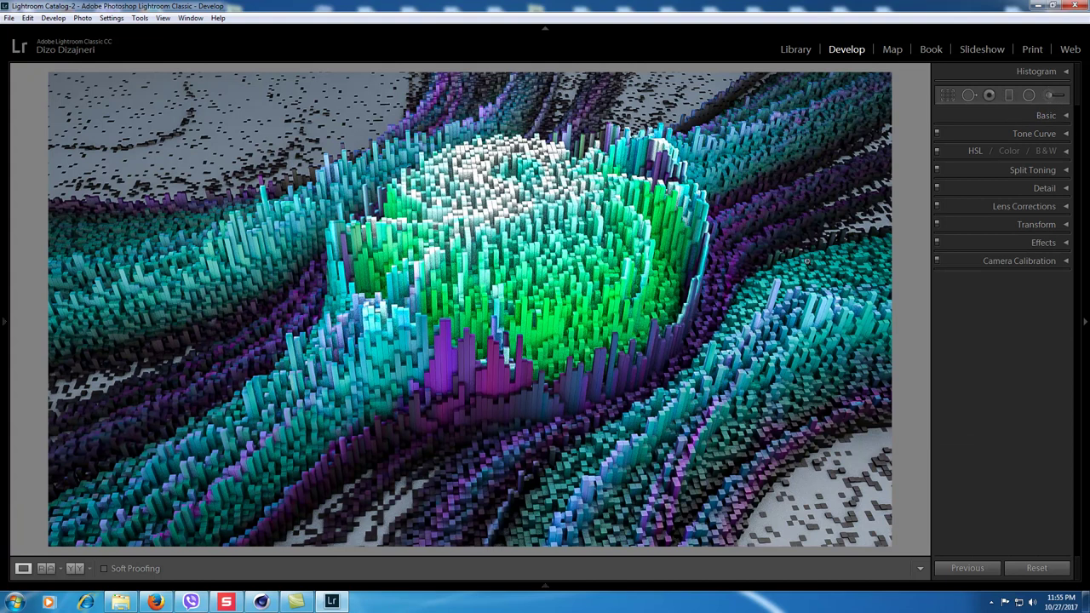
Draw an inverted radial filter over the lower-left and set its Exposure to 0.87.
click(1029, 96)
drag(156, 361, 281, 471)
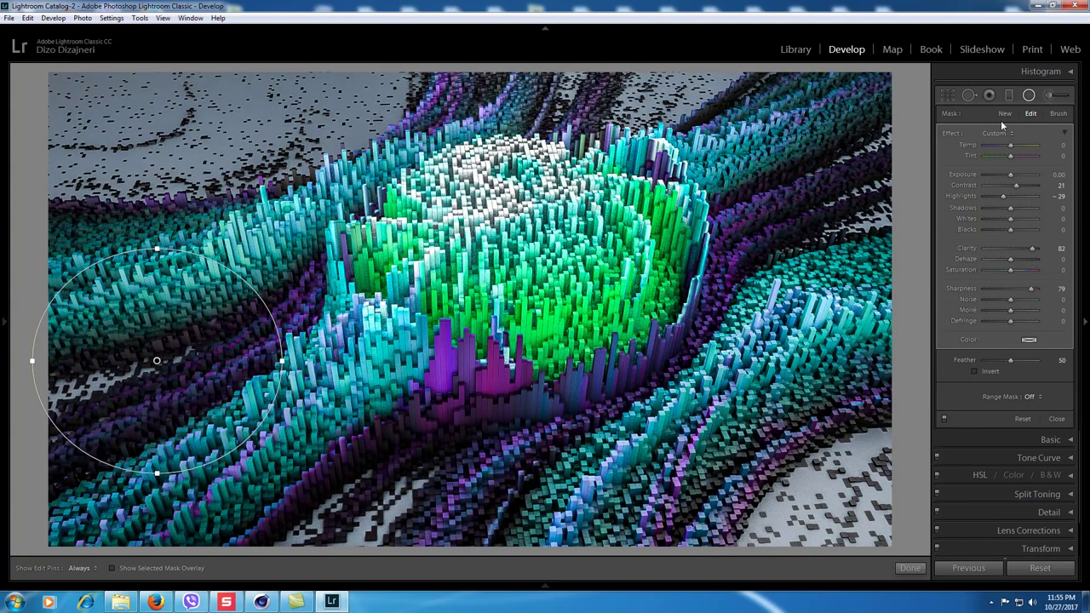
click(975, 371)
drag(157, 361, 162, 403)
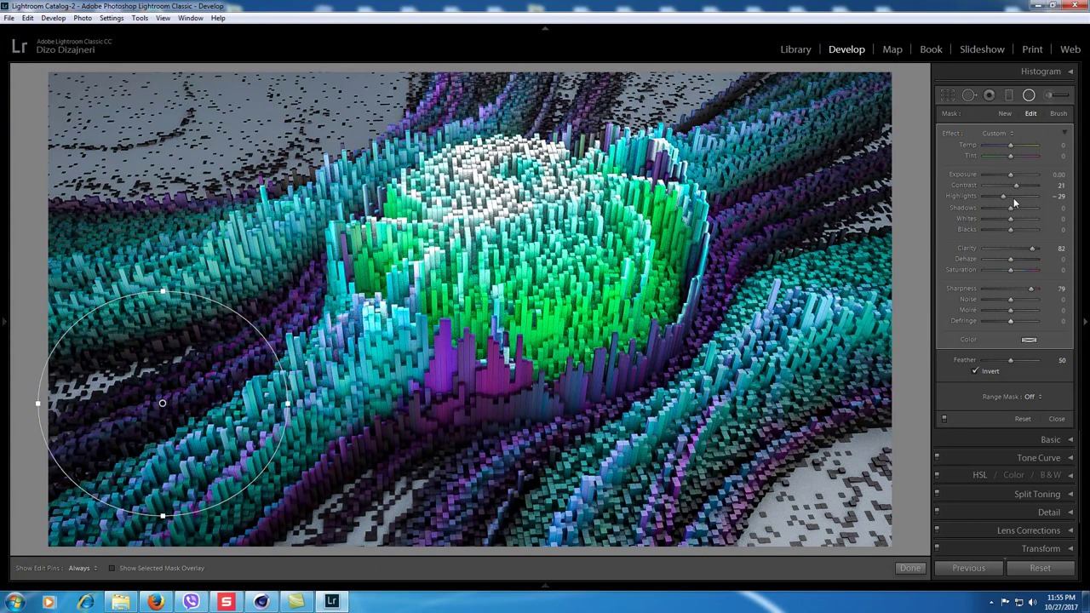
drag(1012, 181, 1017, 176)
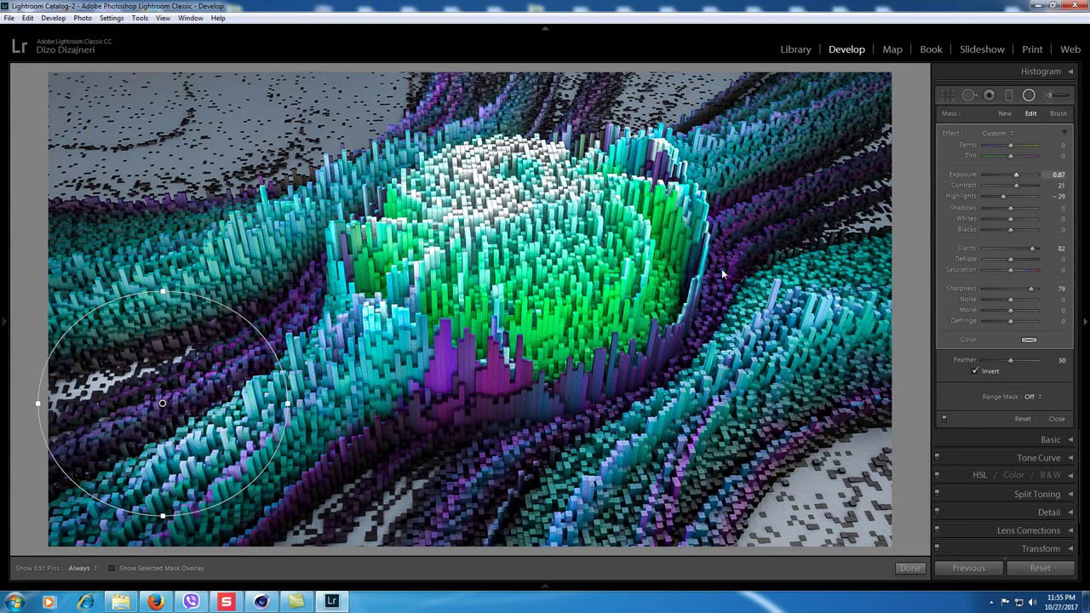
Reshape the radial ellipse, move it to the upper-right, and return to Library.
drag(154, 516, 160, 500)
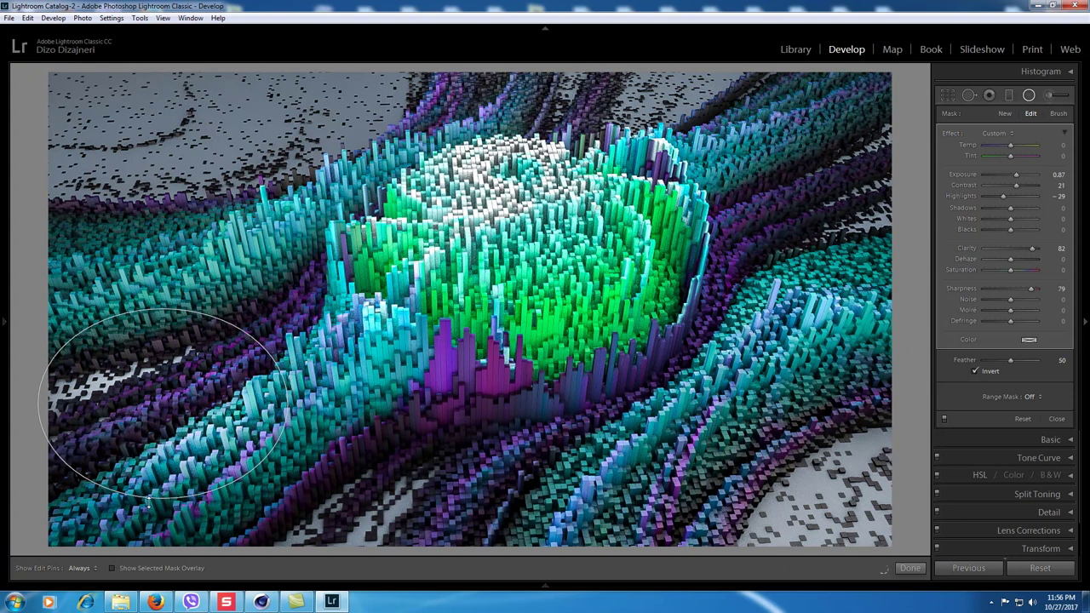
drag(288, 406, 88, 389)
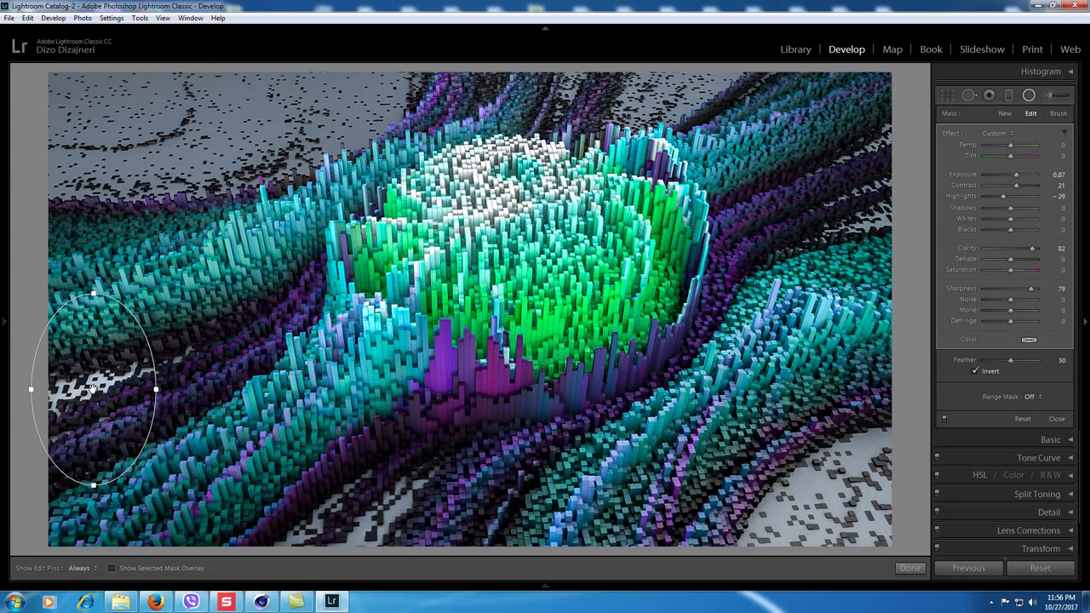
drag(91, 387, 777, 207)
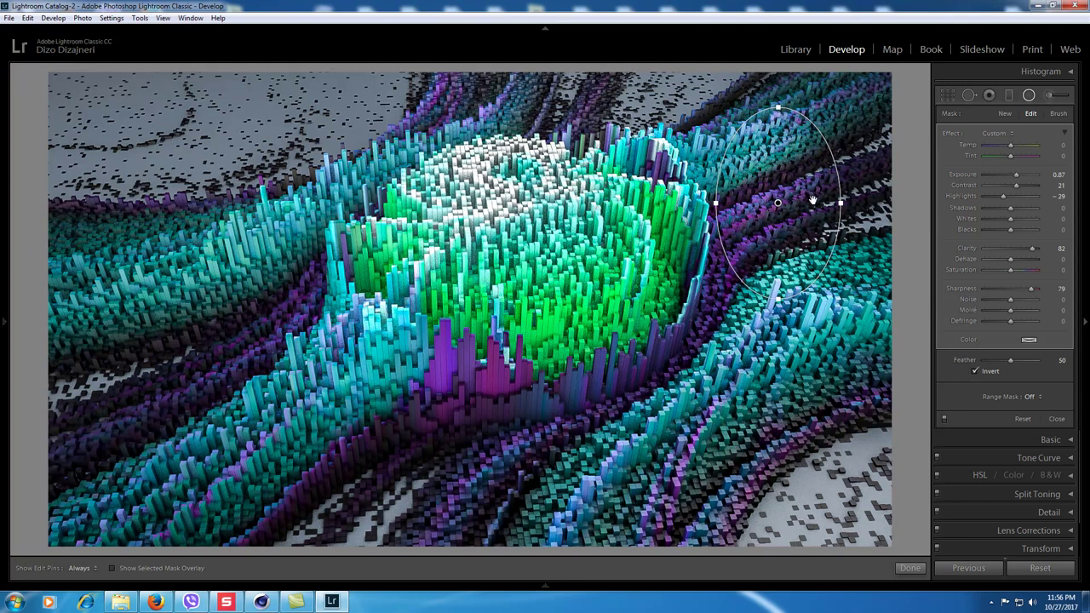
click(909, 568)
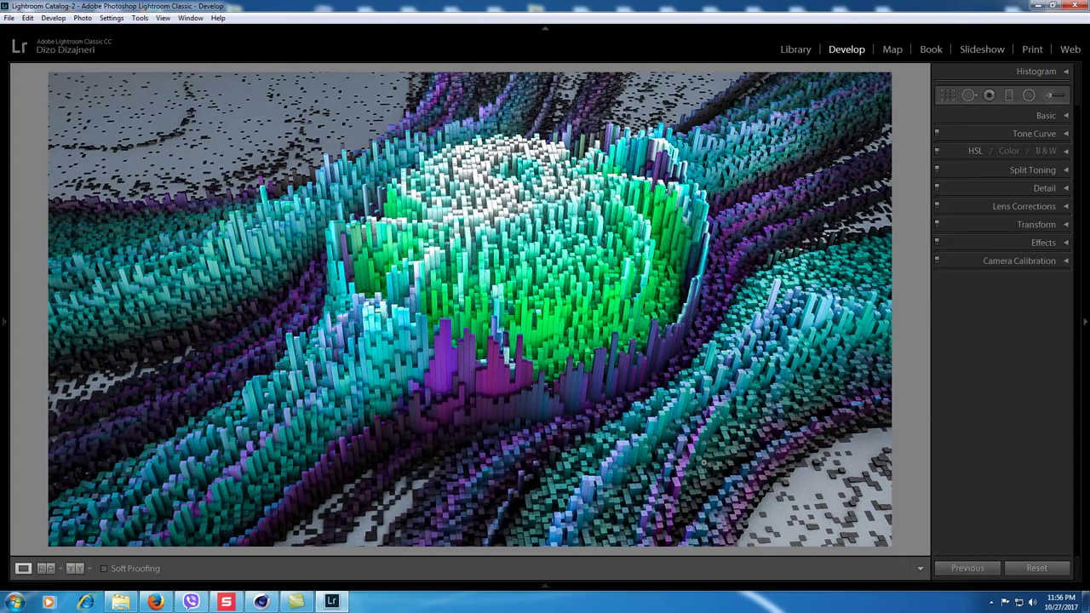
click(794, 51)
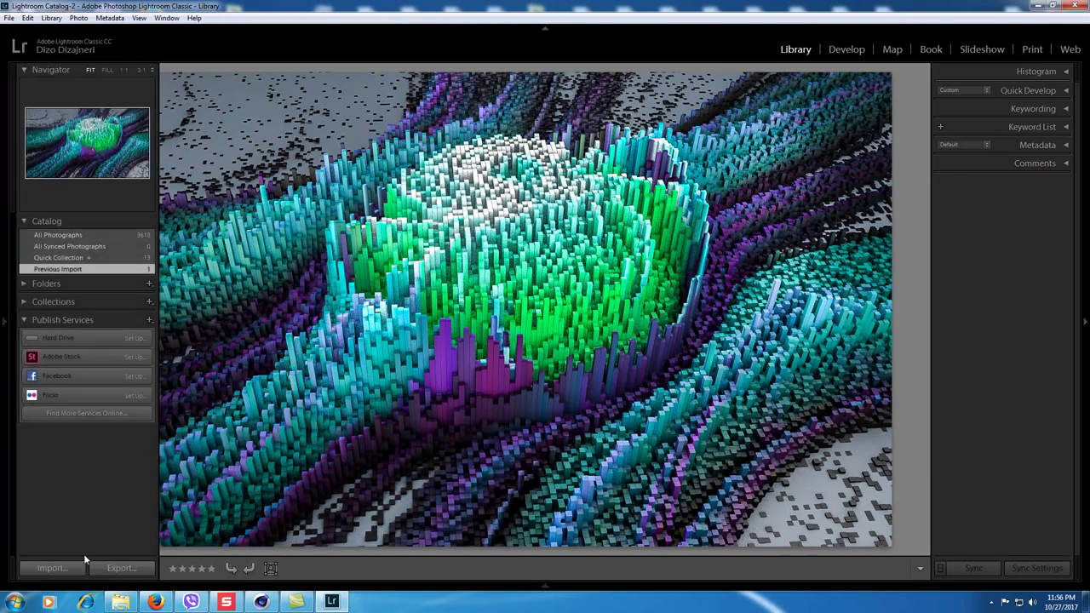
Export Topography1 as a quality-100 sRGB JPEG, then quit Lightroom skipping the catalog backup.
click(2, 366)
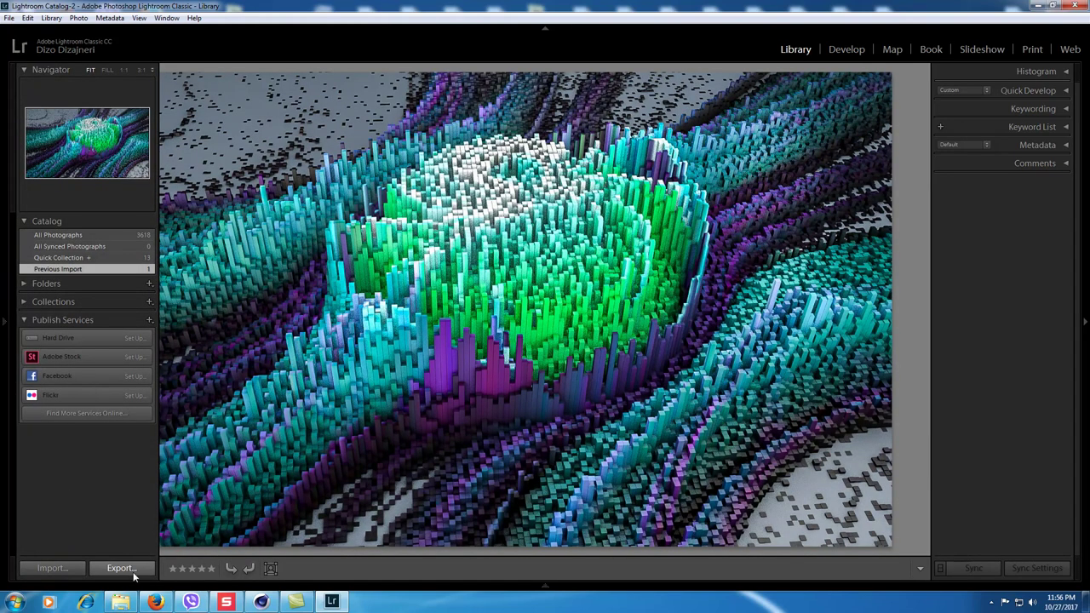
click(122, 569)
drag(769, 290, 782, 452)
scroll(733, 286, up, 2)
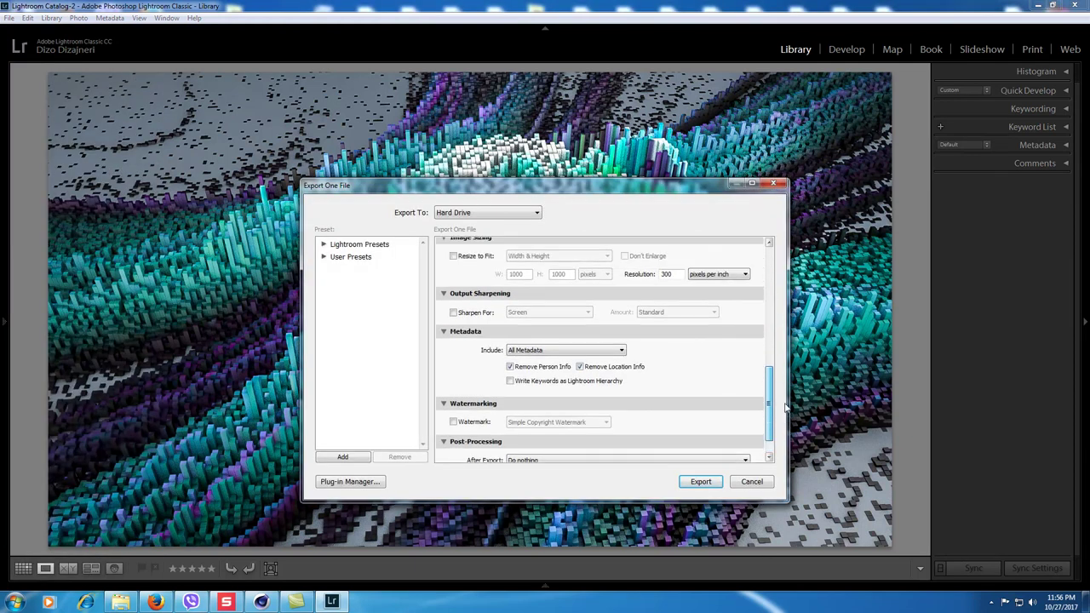
scroll(732, 285, up, 2)
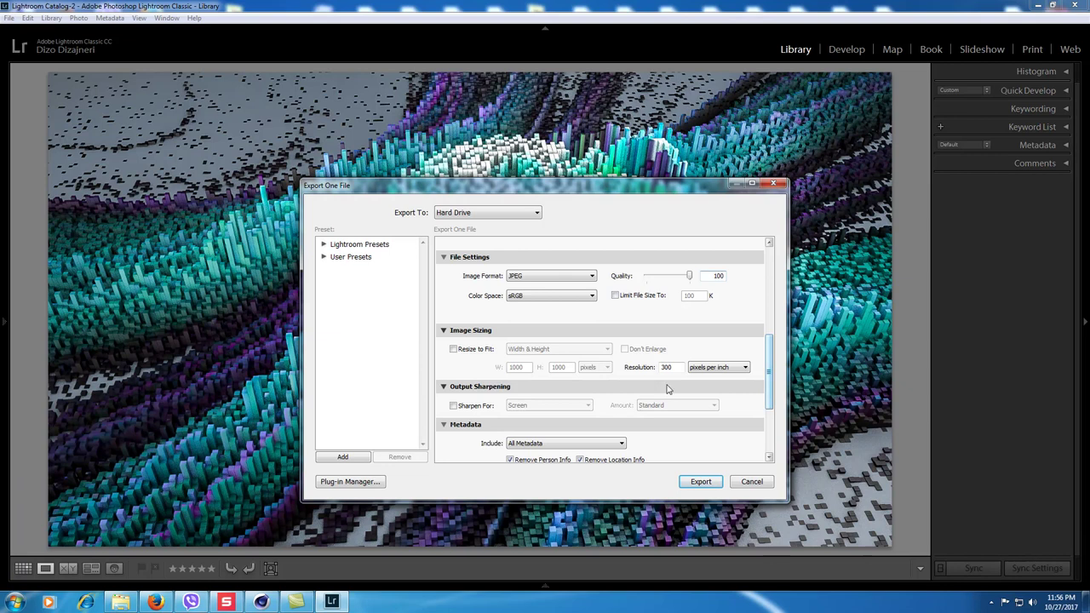
click(701, 482)
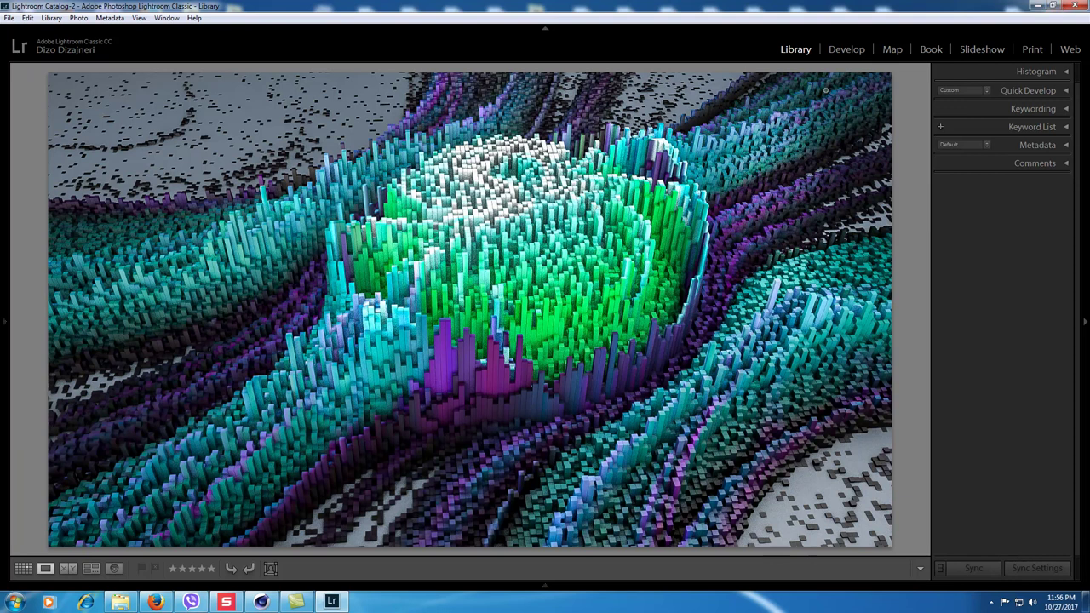
click(1074, 6)
click(625, 353)
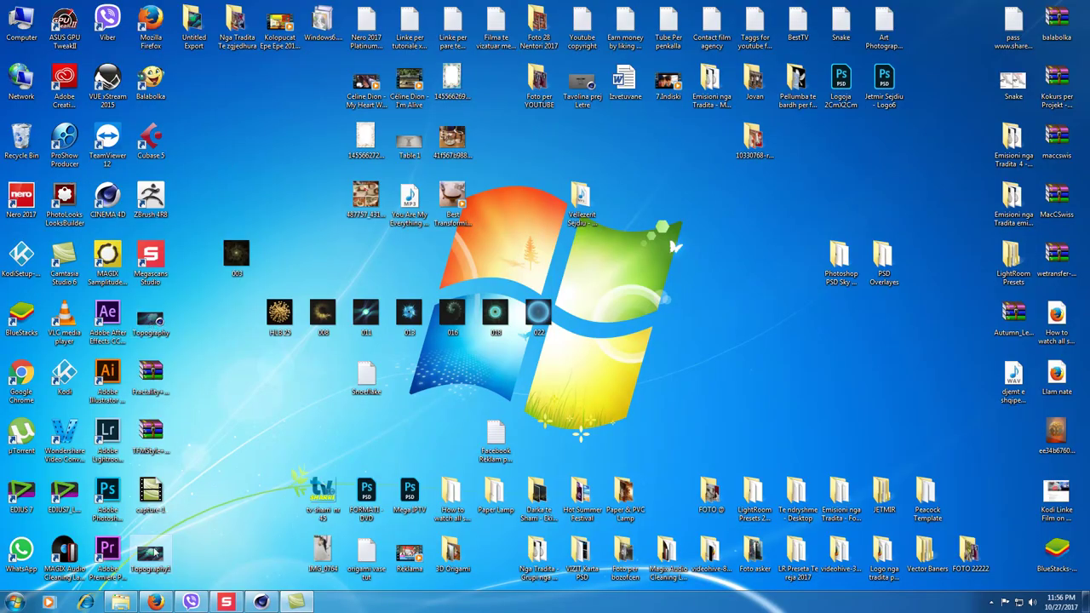
Open the exported Topography1 JPEG from the Untitled Export folder in Windows Photo Viewer.
double_click(158, 550)
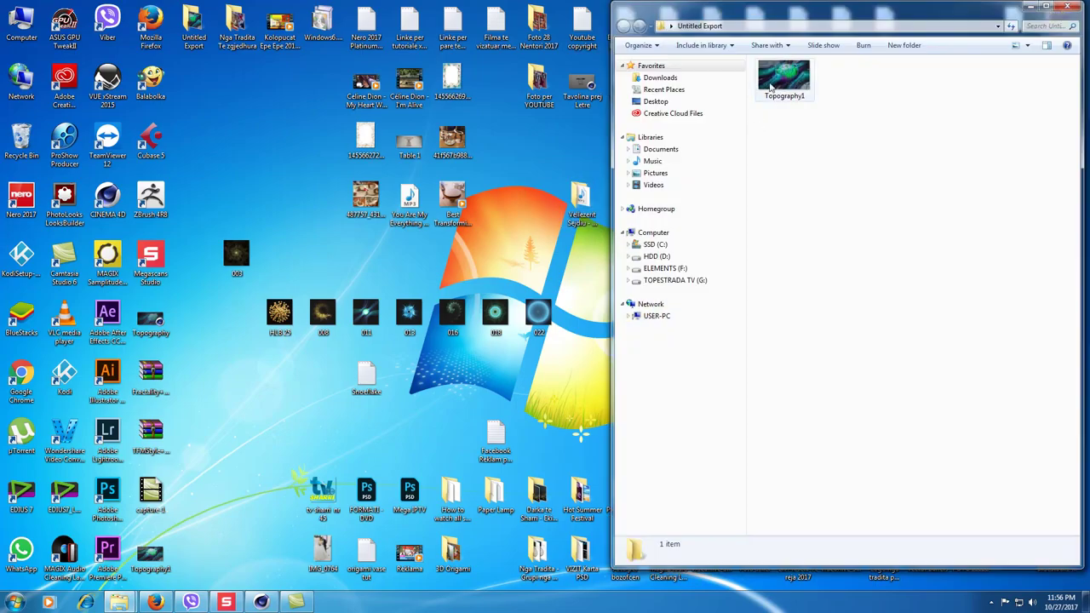
double_click(780, 81)
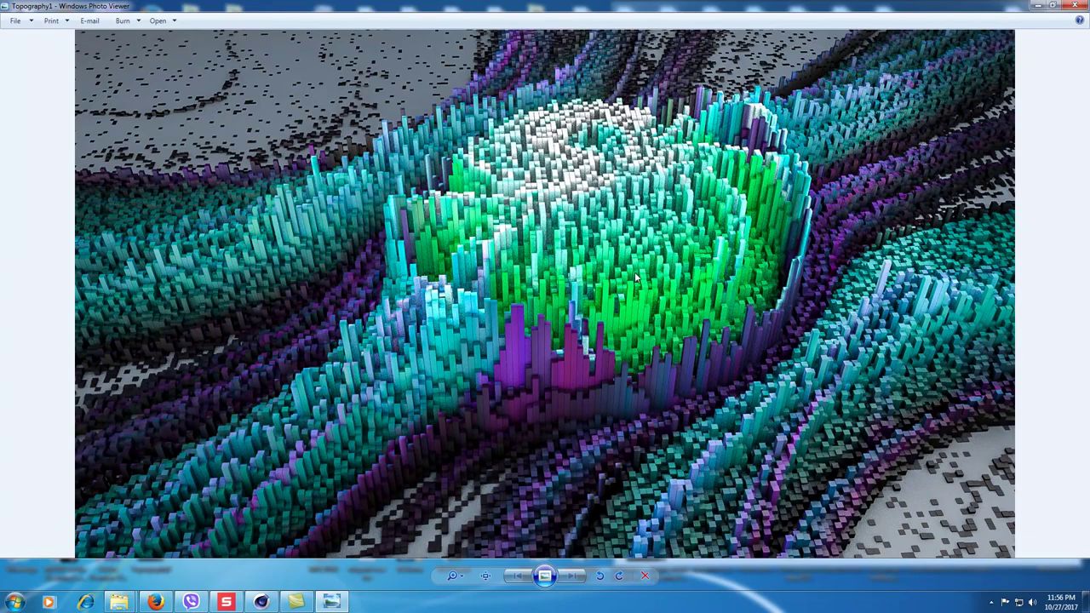